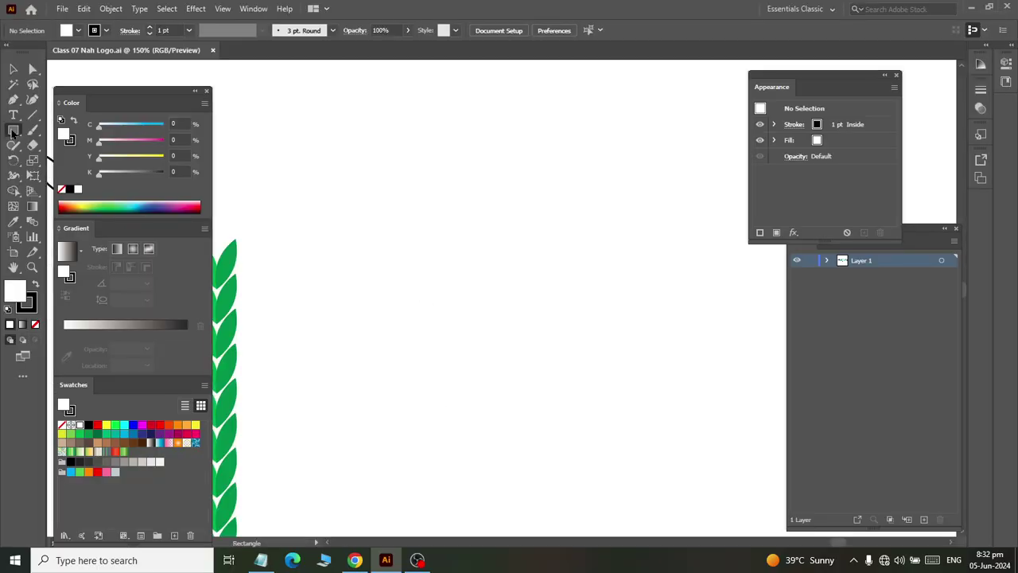
Step: Draw a tall ellipse and convert its top and bottom anchors into sharp corners
{"action": "left_click_drag", "start_coordinate": [14, 130], "coordinate": [56, 160]}
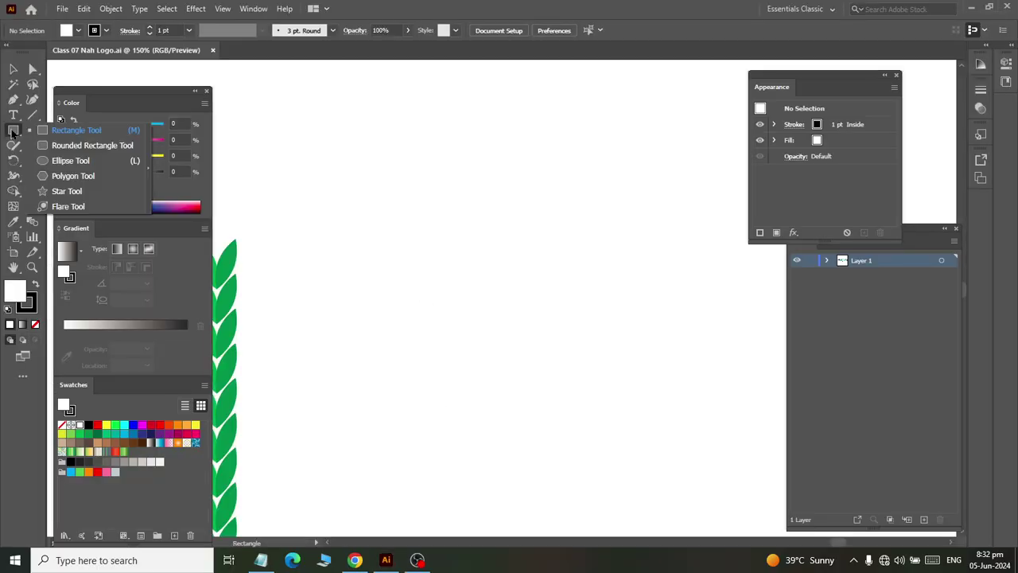
{"action": "left_click", "coordinate": [70, 161]}
{"action": "left_click_drag", "start_coordinate": [379, 200], "coordinate": [394, 231]}
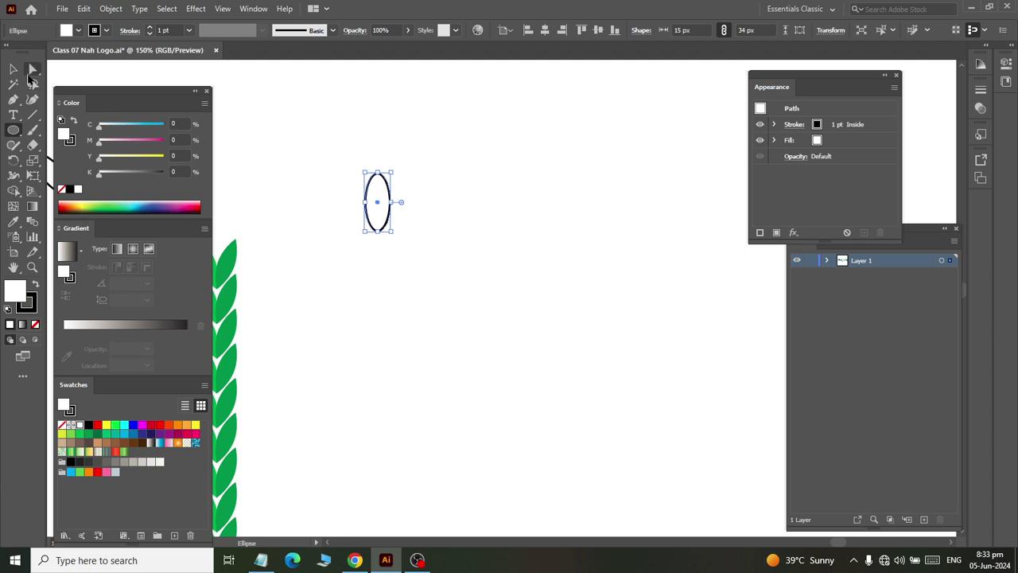
{"action": "left_click", "coordinate": [30, 73]}
{"action": "left_click_drag", "start_coordinate": [361, 160], "coordinate": [400, 185]}
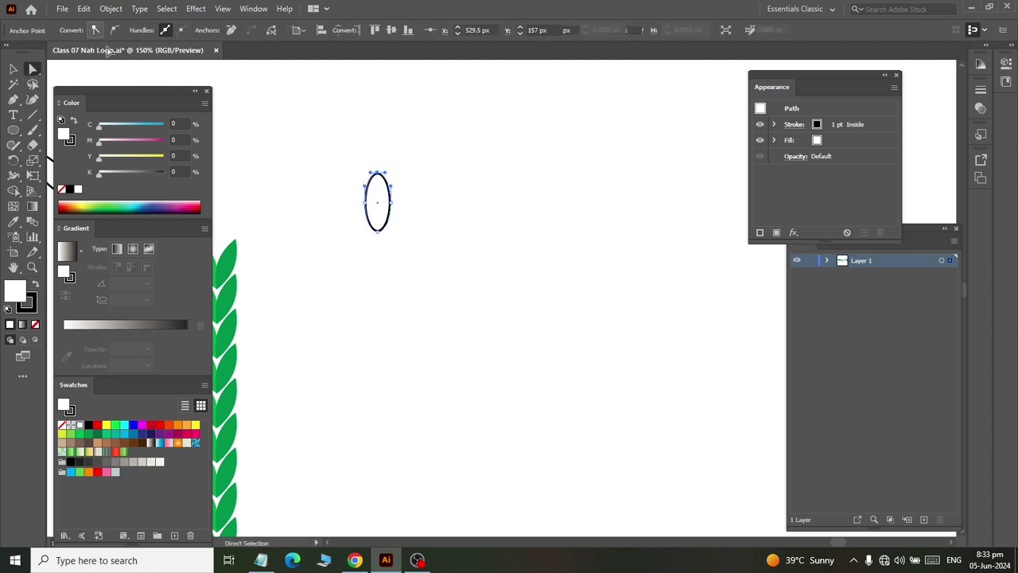
{"action": "left_click", "coordinate": [94, 30]}
{"action": "left_click_drag", "start_coordinate": [354, 226], "coordinate": [418, 246]}
{"action": "left_click", "coordinate": [95, 30]}
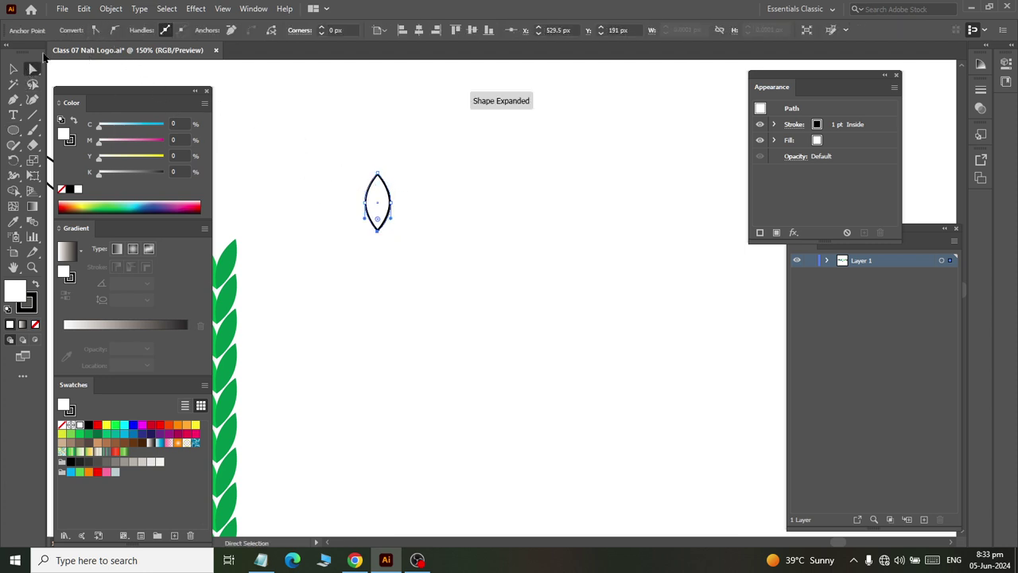
Step: Narrow the leaf shape and tilt it left around its bottom point
{"action": "left_click", "coordinate": [13, 69]}
{"action": "left_click", "coordinate": [342, 201]}
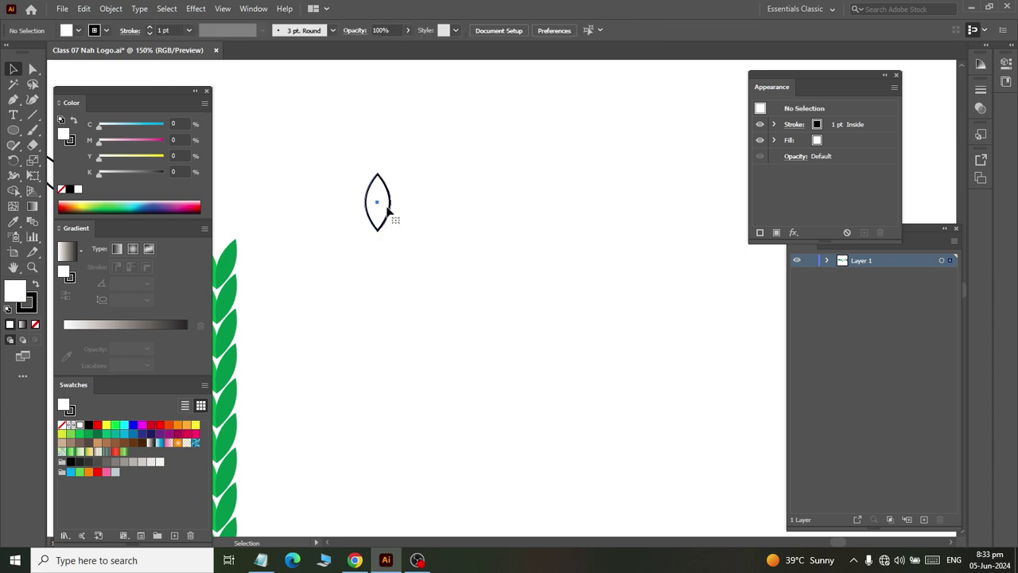
{"action": "left_click", "coordinate": [388, 209]}
{"action": "scroll", "coordinate": [390, 205], "scroll_direction": "up", "scroll_amount": 3, "text": "alt"}
{"action": "left_click_drag", "start_coordinate": [385, 199], "coordinate": [386, 199]}
{"action": "left_click", "coordinate": [414, 227]}
{"action": "left_click", "coordinate": [373, 245]}
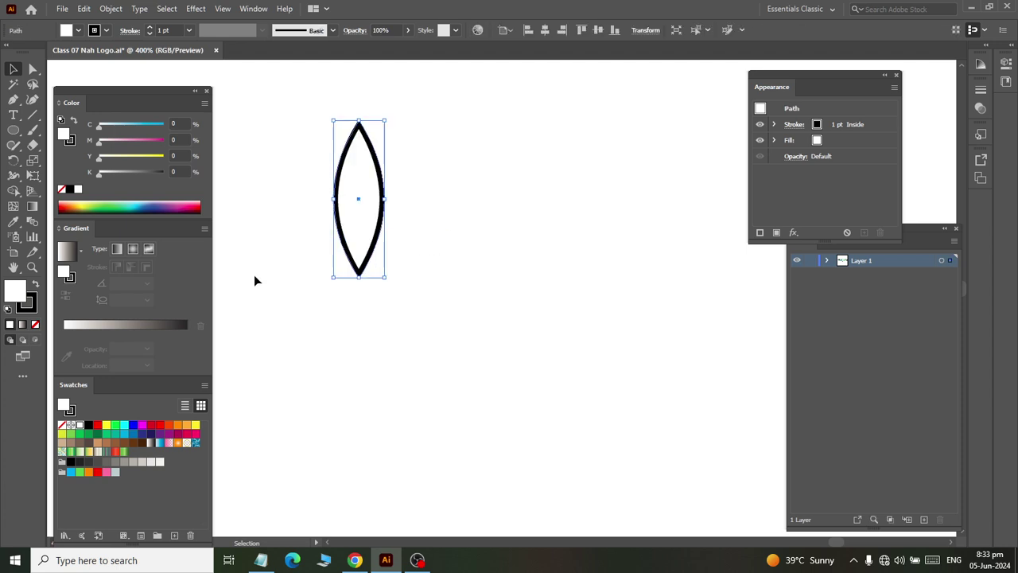
{"action": "left_click", "coordinate": [12, 160]}
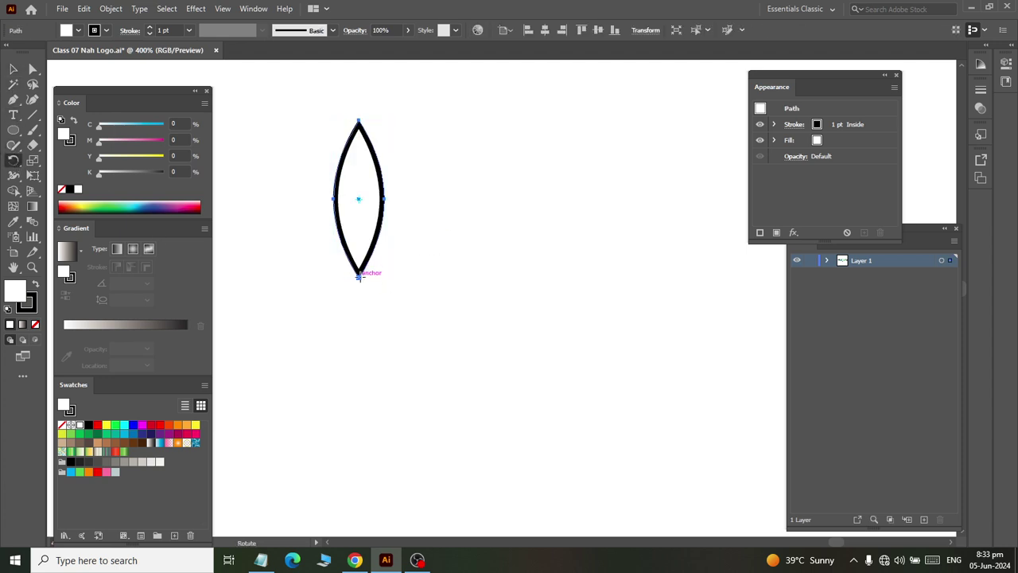
{"action": "left_click_drag", "start_coordinate": [360, 121], "coordinate": [312, 131]}
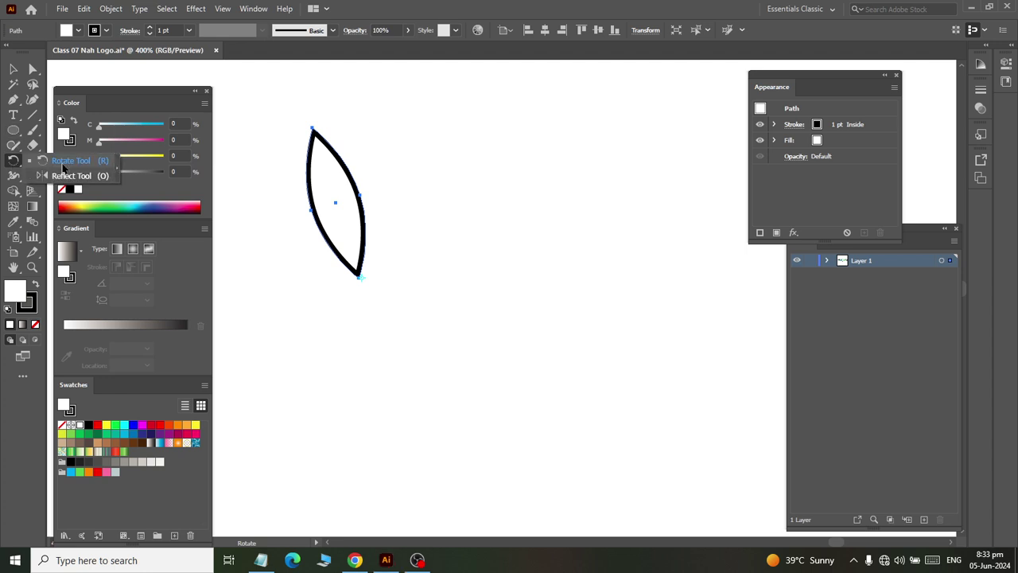
Step: Reflect-copy the leaf around its bottom point to form a two-leaf V
{"action": "left_click", "coordinate": [72, 175]}
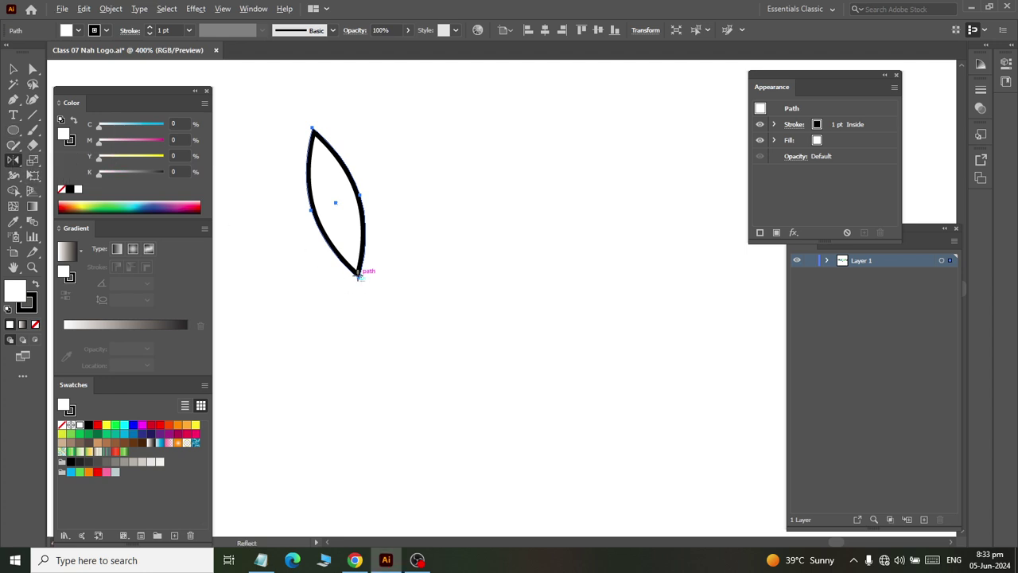
{"action": "left_click", "coordinate": [359, 275], "text": "alt"}
{"action": "left_click", "coordinate": [546, 280]}
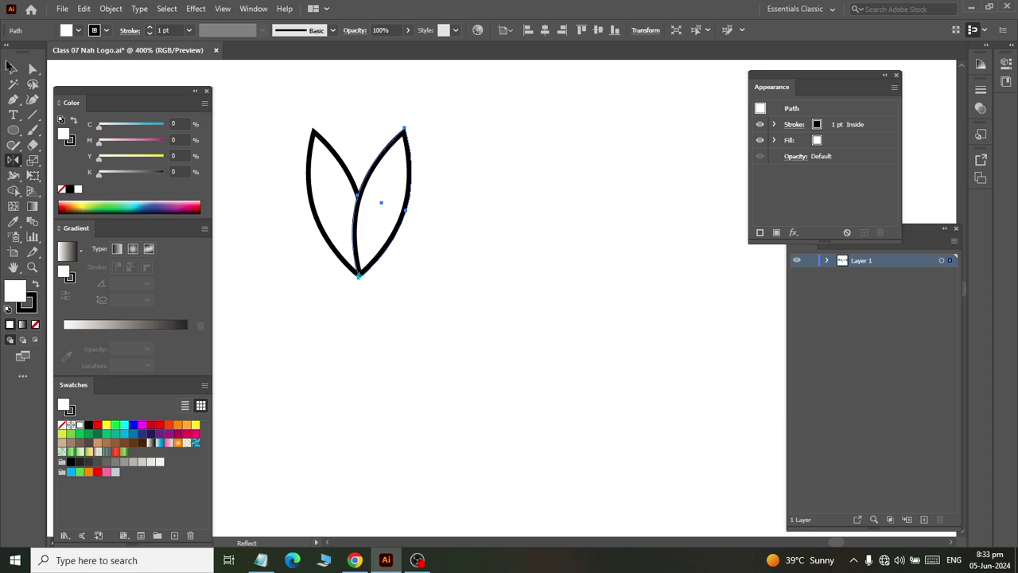
{"action": "left_click", "coordinate": [13, 68]}
{"action": "left_click", "coordinate": [433, 314]}
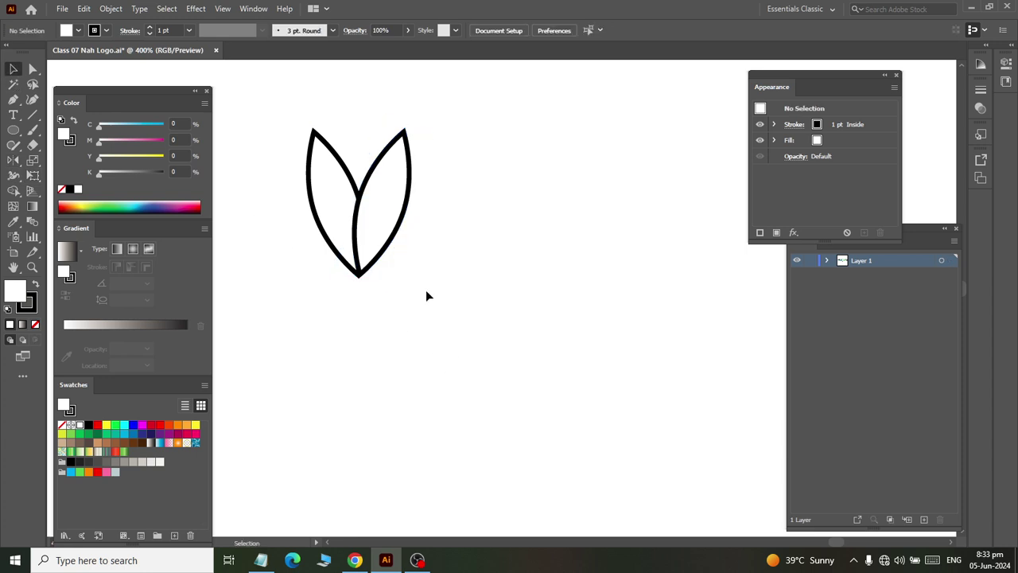
Step: Draw a second narrow ellipse, sharpen its top and bottom anchors, and move it up-right
{"action": "scroll", "coordinate": [426, 296], "scroll_direction": "down", "scroll_amount": 1, "text": "alt"}
{"action": "scroll", "coordinate": [438, 221], "scroll_direction": "right", "scroll_amount": 1}
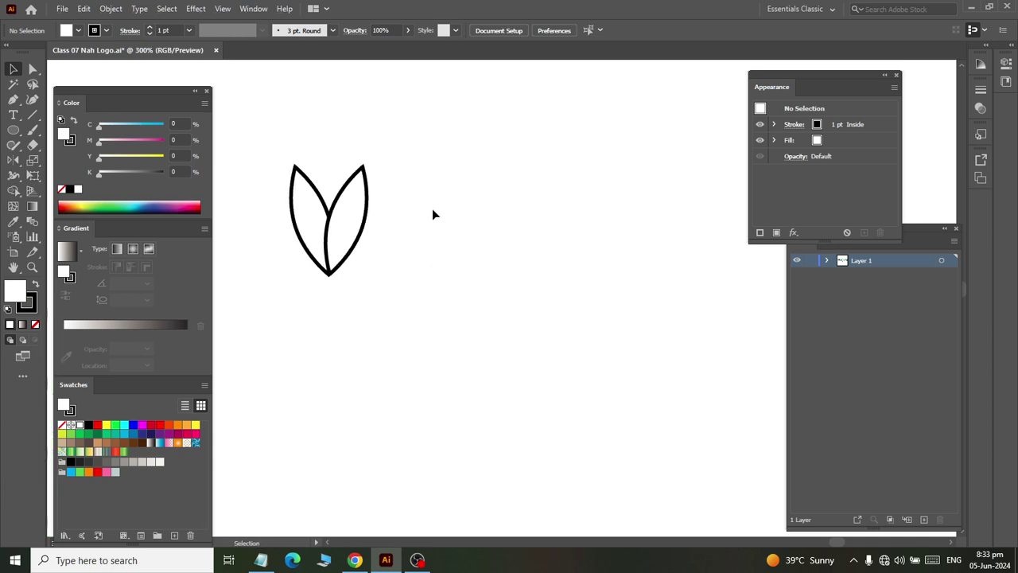
{"action": "left_click", "coordinate": [13, 130]}
{"action": "left_click_drag", "start_coordinate": [461, 176], "coordinate": [489, 275]}
{"action": "key", "text": "a"}
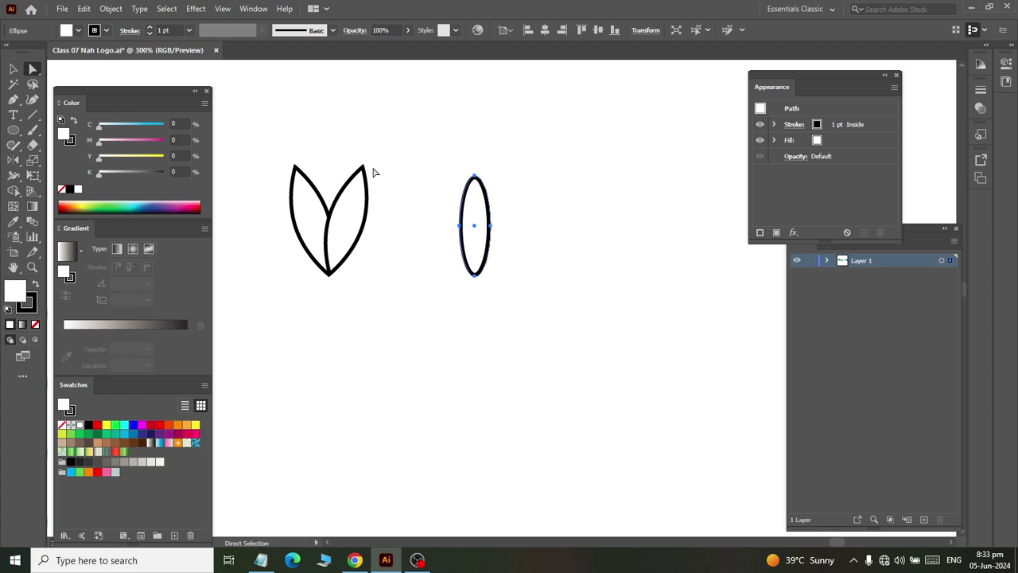
{"action": "left_click_drag", "start_coordinate": [454, 169], "coordinate": [521, 215]}
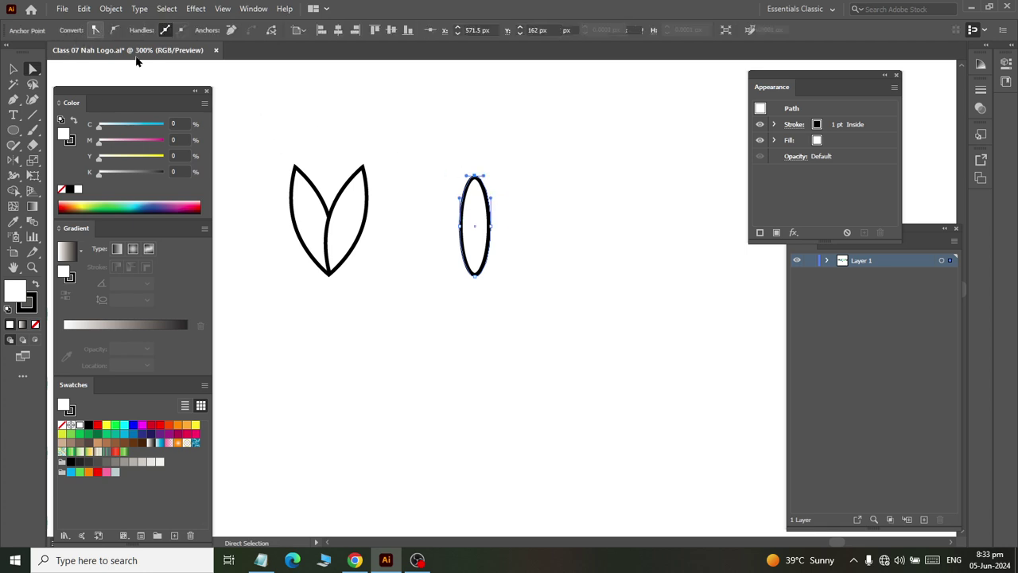
{"action": "left_click", "coordinate": [94, 29]}
{"action": "left_click_drag", "start_coordinate": [429, 263], "coordinate": [521, 302]}
{"action": "left_click", "coordinate": [95, 29]}
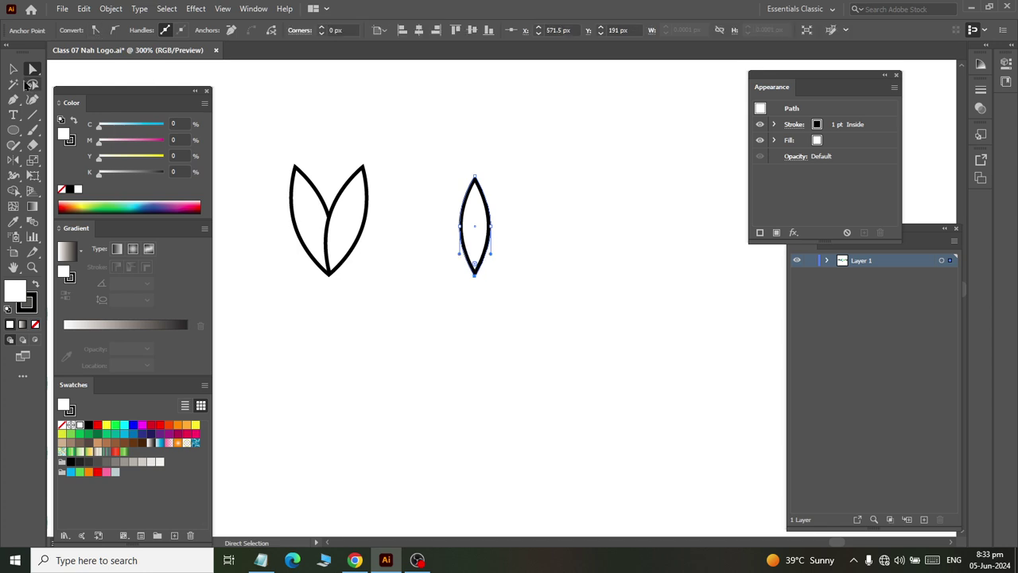
{"action": "key", "text": "v"}
{"action": "left_click", "coordinate": [450, 303]}
{"action": "left_click", "coordinate": [481, 254]}
{"action": "left_click_drag", "start_coordinate": [482, 255], "coordinate": [521, 216]}
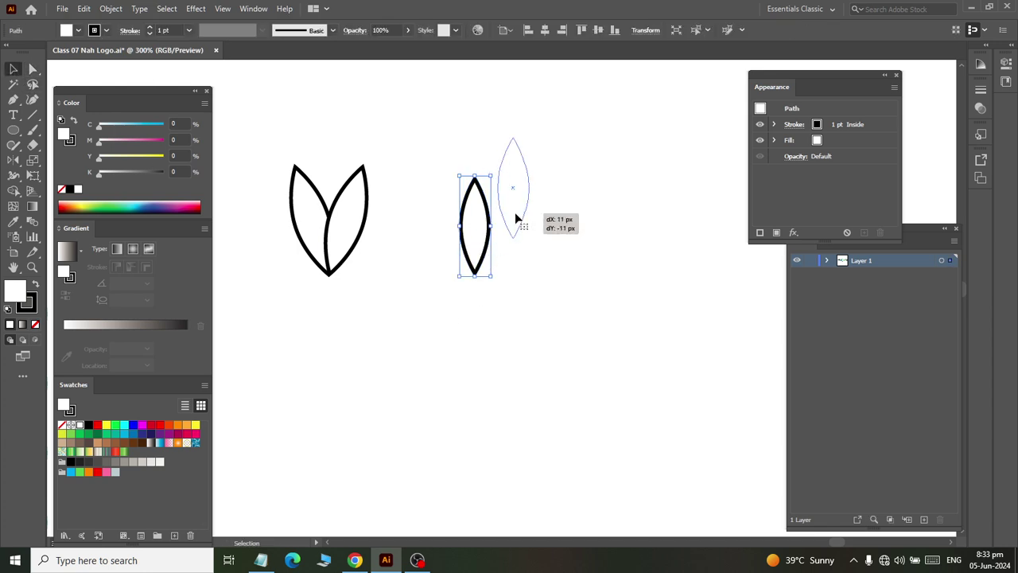
Step: Make a copy of the new leaf rotated 45° around its bottom point
{"action": "key", "text": "r"}
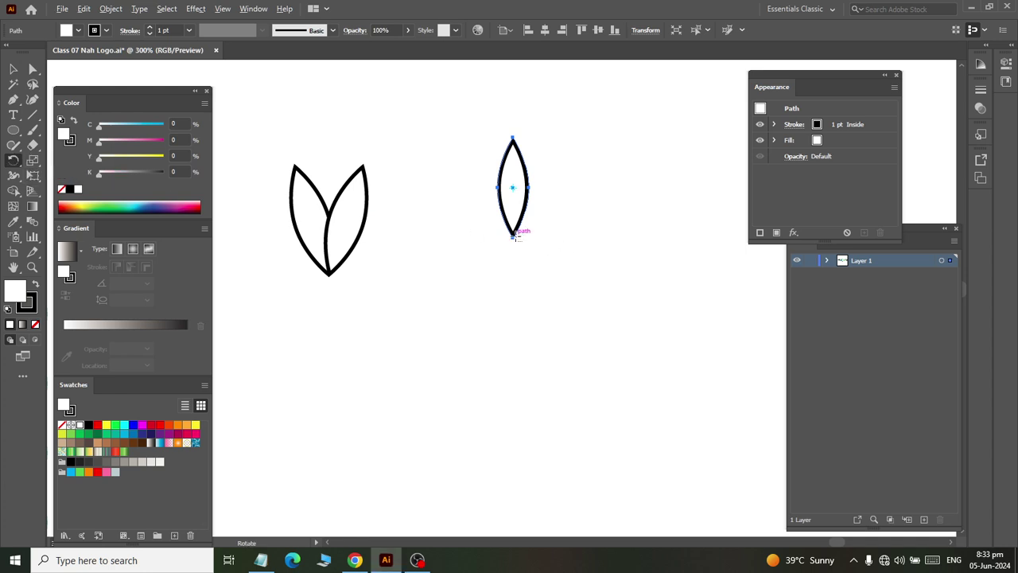
{"action": "left_click", "coordinate": [512, 236], "text": "alt"}
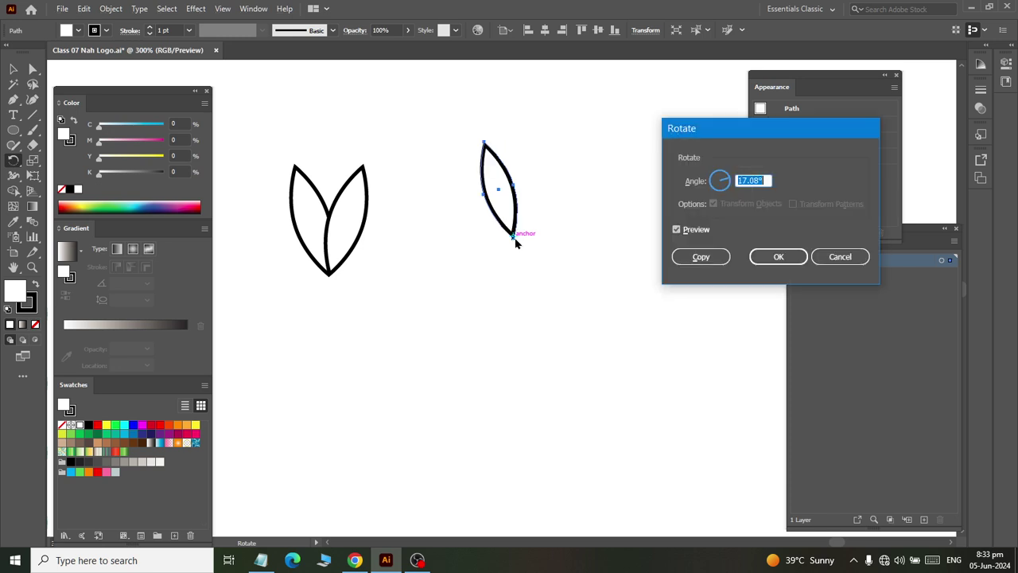
{"action": "type", "text": "45"}
{"action": "left_click", "coordinate": [700, 256]}
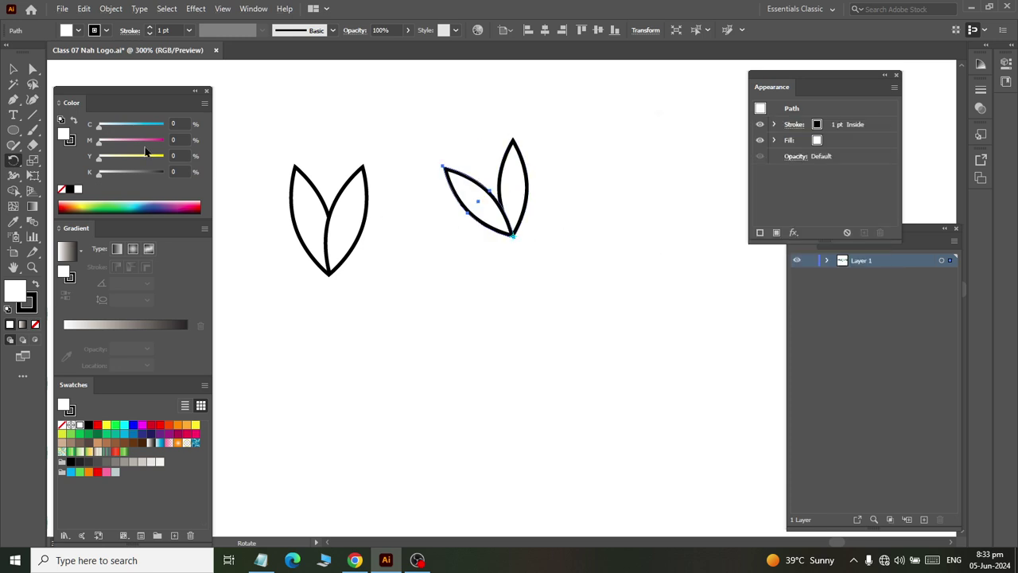
{"action": "left_click", "coordinate": [14, 70]}
{"action": "left_click", "coordinate": [470, 323]}
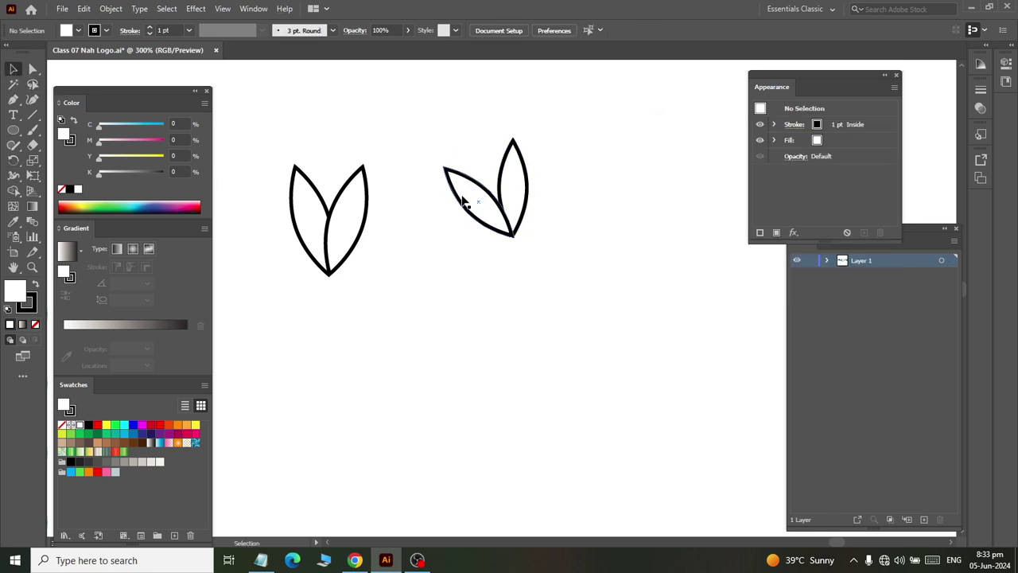
{"action": "left_click", "coordinate": [457, 212]}
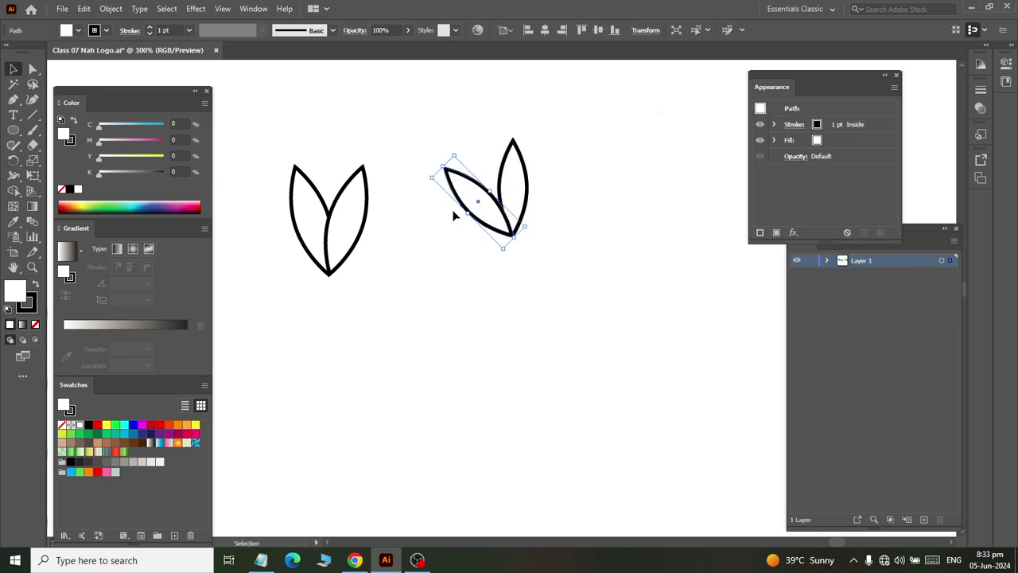
Step: Mirror-copy the rotated leaf to the right, then duplicate the three-leaf fan below
{"action": "left_click", "coordinate": [13, 160], "text": "alt"}
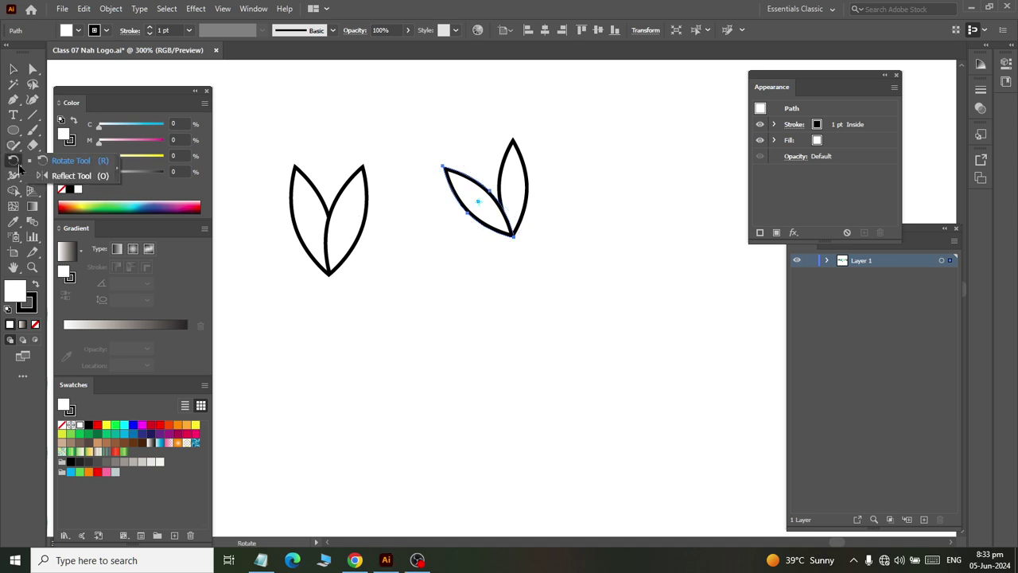
{"action": "left_click", "coordinate": [513, 236], "text": "alt"}
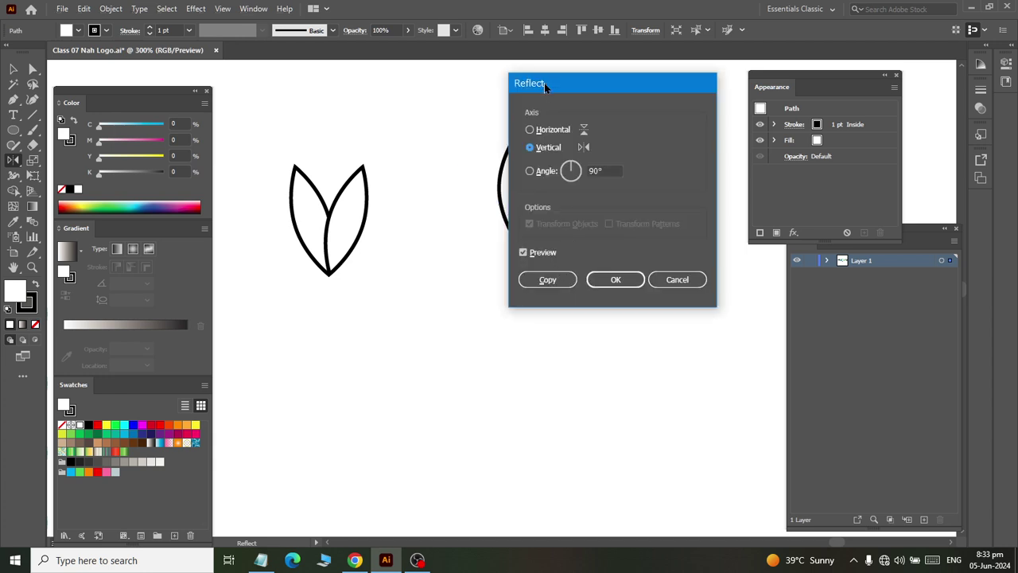
{"action": "mouse_move", "coordinate": [544, 82]}
{"action": "left_mouse_down"}
{"action": "mouse_move", "coordinate": [472, 228]}
{"action": "mouse_move", "coordinate": [484, 225]}
{"action": "left_mouse_up"}
{"action": "left_click", "coordinate": [482, 422]}
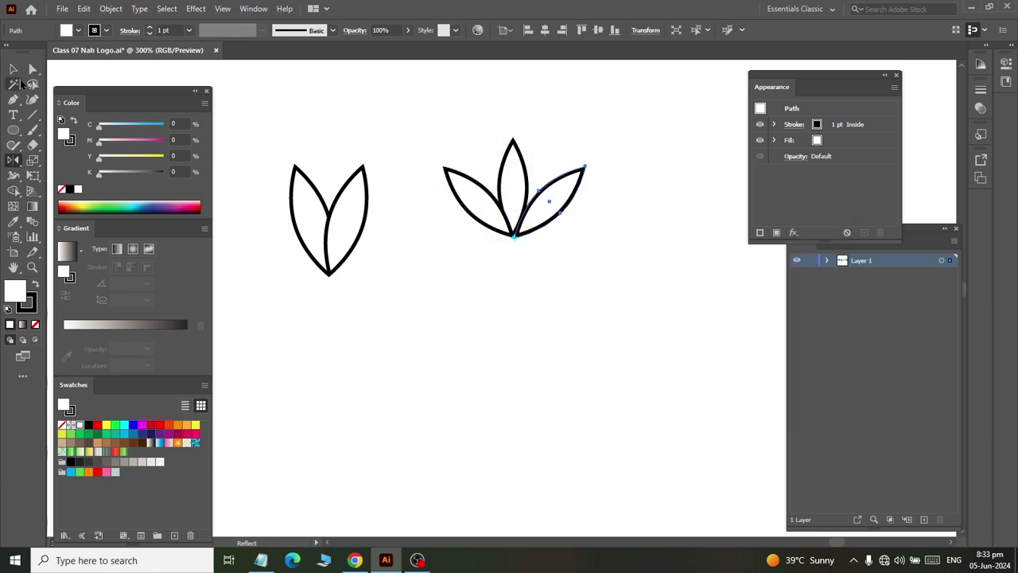
{"action": "left_click", "coordinate": [14, 70]}
{"action": "left_click_drag", "start_coordinate": [423, 130], "coordinate": [632, 257]}
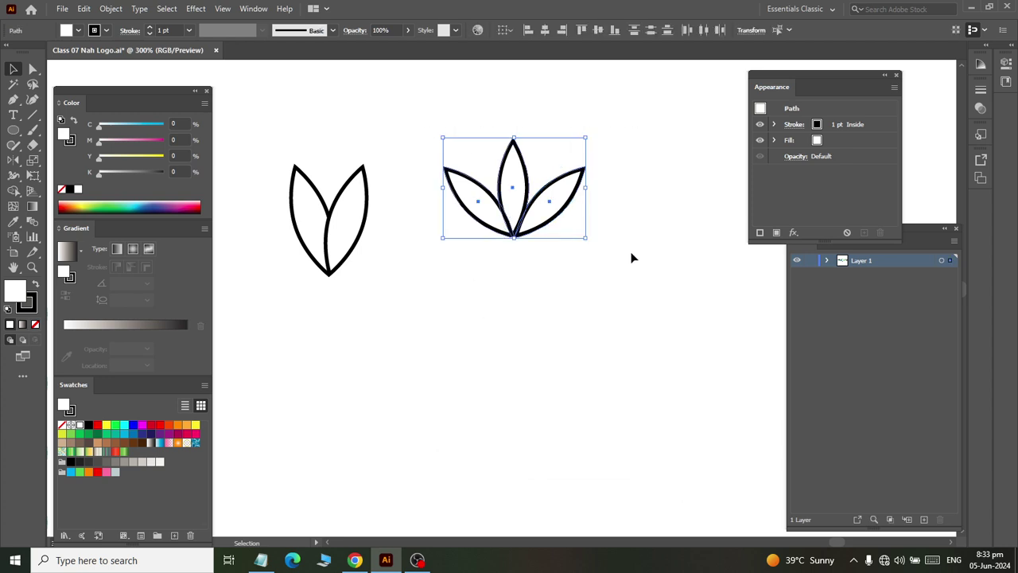
{"action": "left_click_drag", "start_coordinate": [530, 219], "coordinate": [462, 389]}
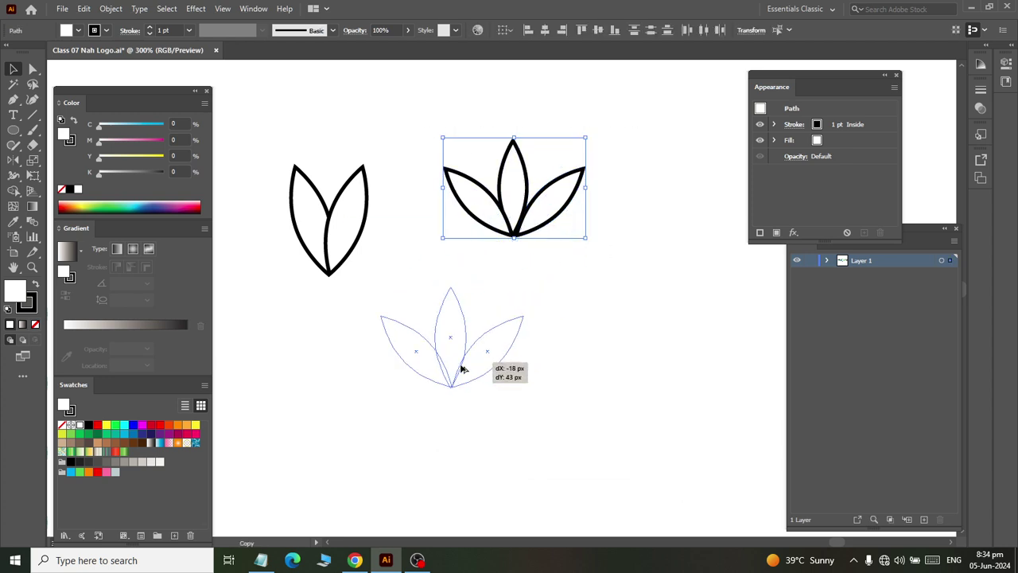
Step: Pull the lower fan's middle leaf out and move it left beneath the fans
{"action": "left_click", "coordinate": [488, 296]}
{"action": "left_click_drag", "start_coordinate": [457, 319], "coordinate": [691, 415]}
{"action": "mouse_move", "coordinate": [366, 312]}
{"action": "left_mouse_down"}
{"action": "mouse_move", "coordinate": [536, 417]}
{"action": "mouse_move", "coordinate": [469, 388]}
{"action": "mouse_move", "coordinate": [448, 357]}
{"action": "mouse_move", "coordinate": [448, 367]}
{"action": "mouse_move", "coordinate": [663, 220]}
{"action": "left_mouse_up"}
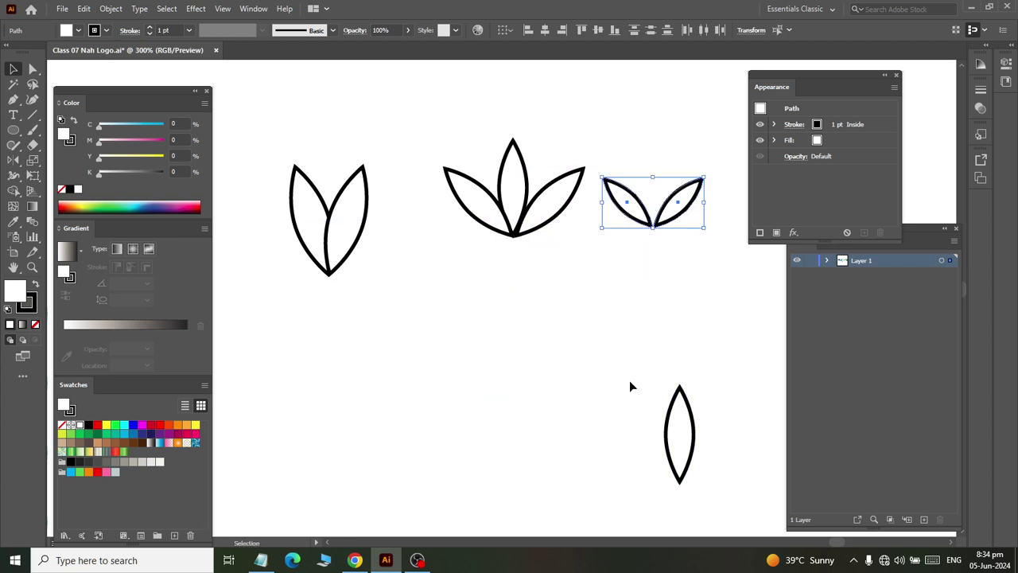
{"action": "left_click", "coordinate": [692, 434]}
{"action": "left_click_drag", "start_coordinate": [694, 425], "coordinate": [499, 373]}
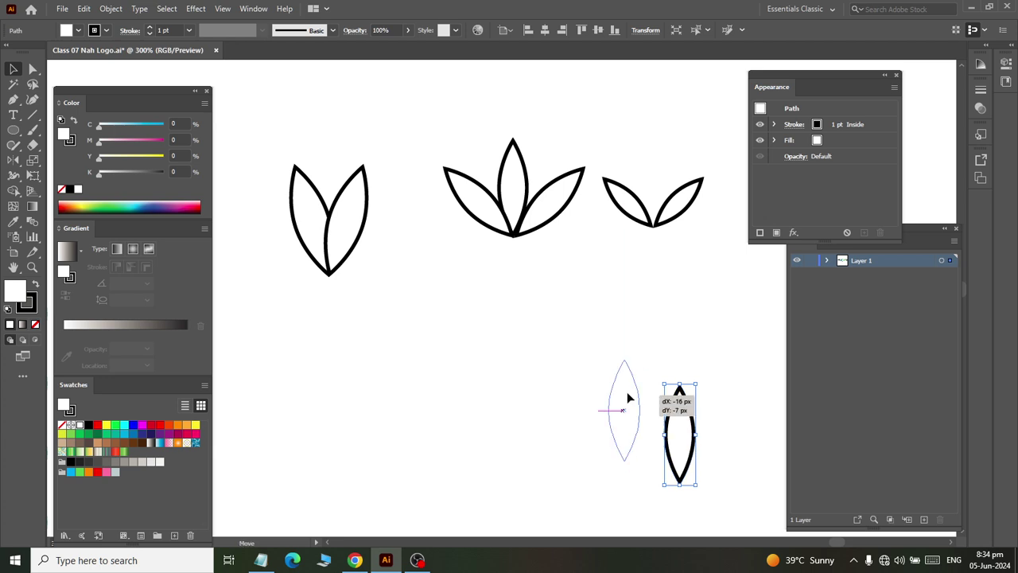
{"action": "scroll", "coordinate": [499, 374], "scroll_direction": "up", "scroll_amount": 1}
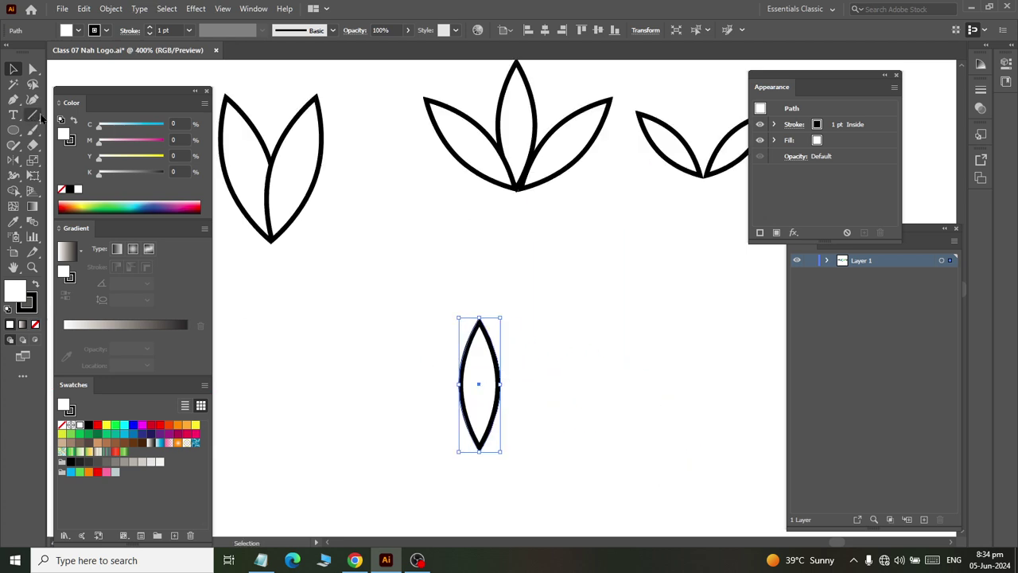
Step: Drag the handle at the leaf's left anchor to flatten its left curve
{"action": "left_click", "coordinate": [33, 69]}
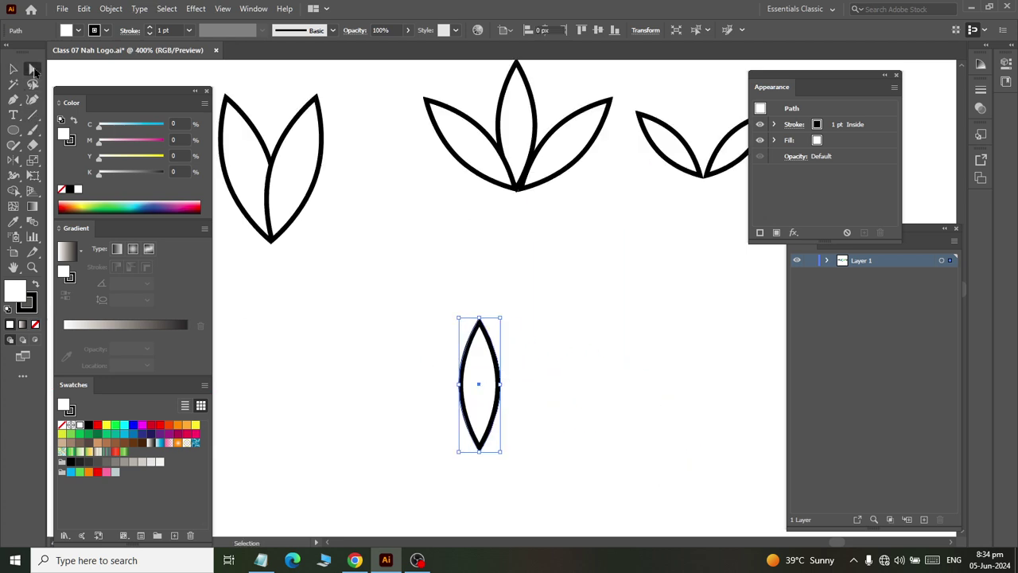
{"action": "left_click", "coordinate": [460, 384]}
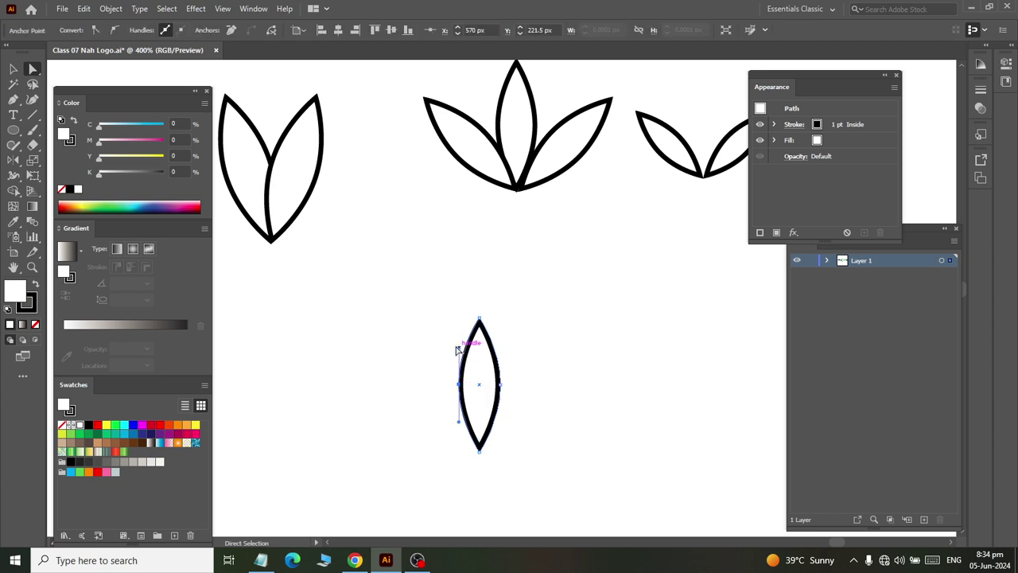
{"action": "left_click", "coordinate": [472, 421]}
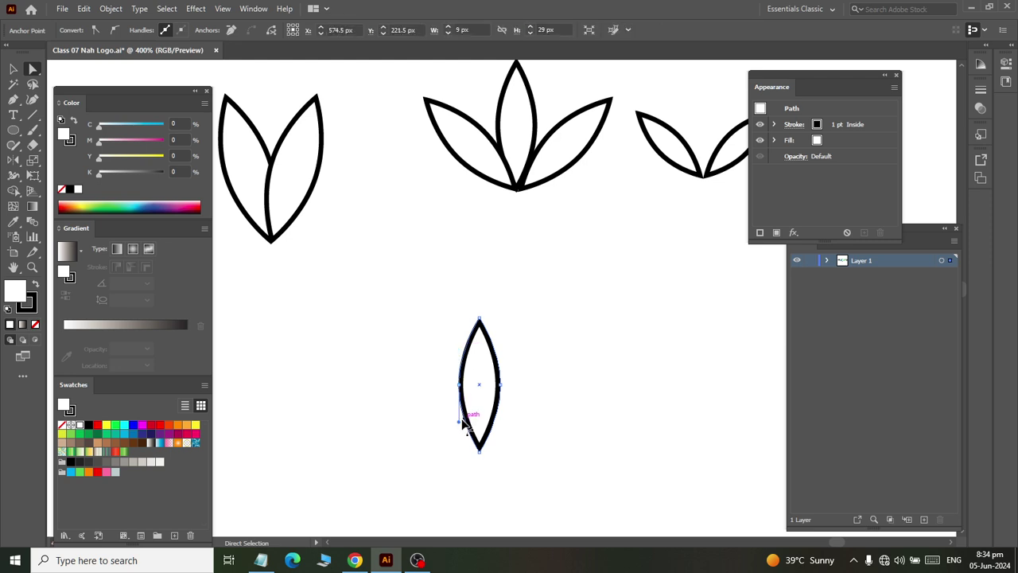
{"action": "left_click", "coordinate": [459, 385]}
{"action": "left_click_drag", "start_coordinate": [459, 422], "coordinate": [473, 425]}
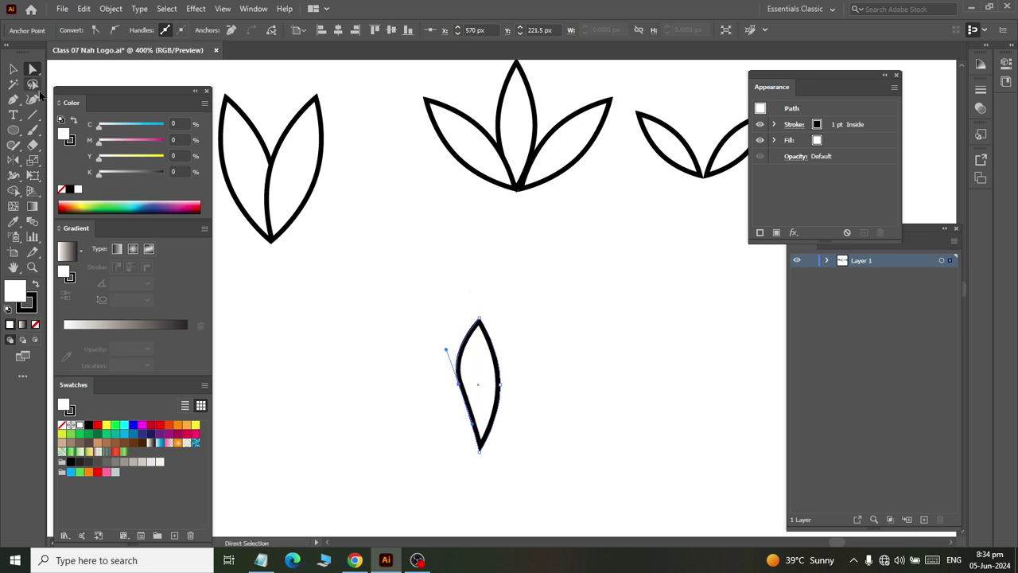
{"action": "key", "text": "v"}
{"action": "left_click", "coordinate": [392, 389]}
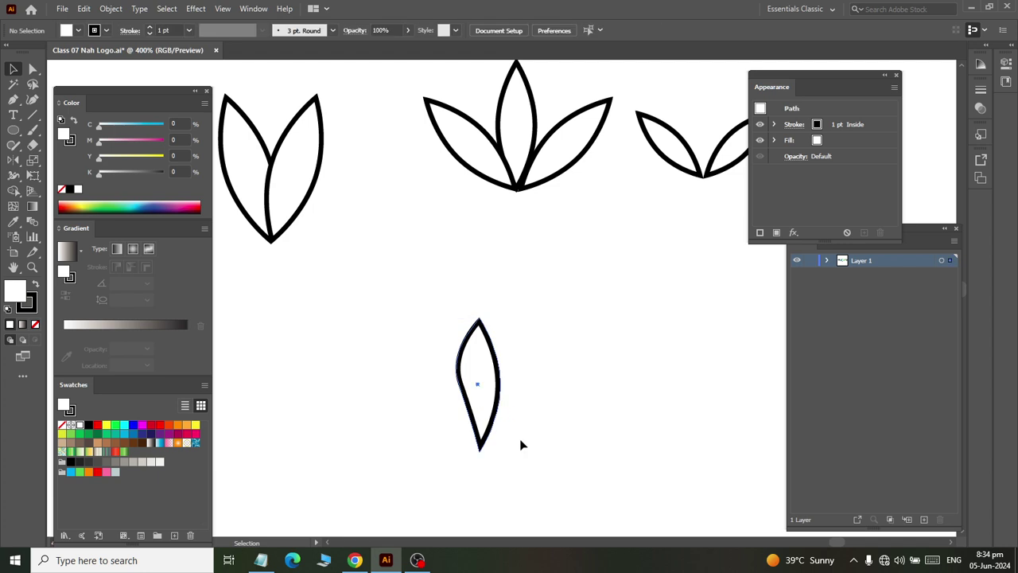
{"action": "left_click", "coordinate": [480, 433]}
Step: Move the asymmetric leaf up-right and rotate it around its bottom tip
{"action": "left_click_drag", "start_coordinate": [500, 410], "coordinate": [552, 360]}
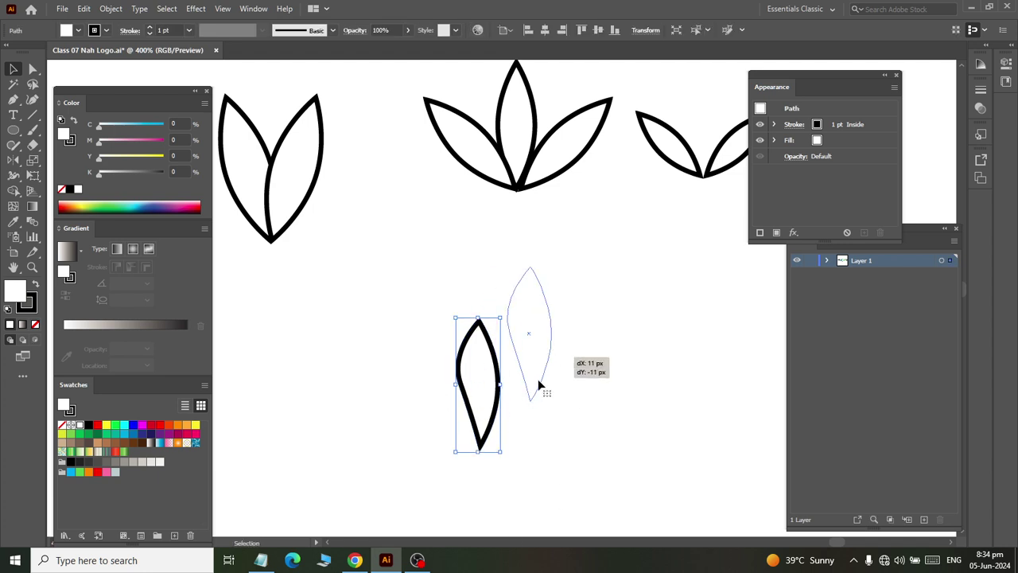
{"action": "left_click", "coordinate": [14, 159]}
{"action": "left_click", "coordinate": [530, 398], "text": "alt"}
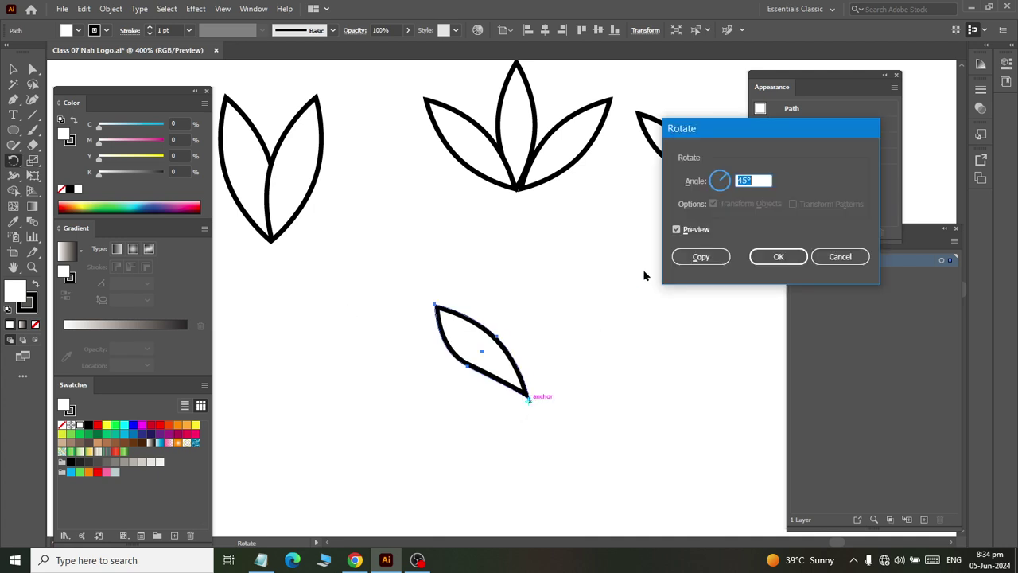
{"action": "left_click", "coordinate": [780, 256]}
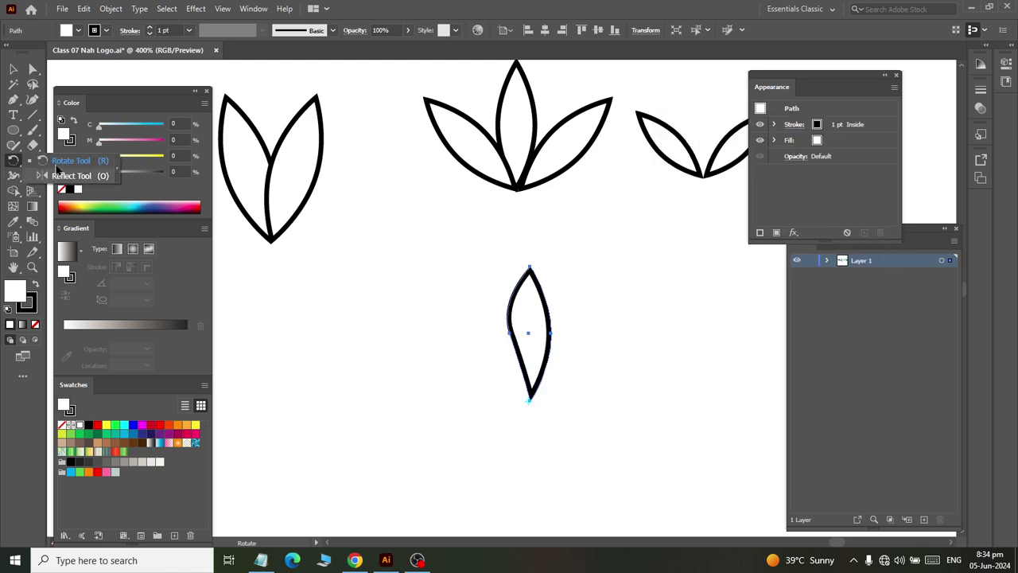
Step: Make a horizontally mirrored copy of the leaf and move it up beside the first
{"action": "left_click", "coordinate": [70, 175]}
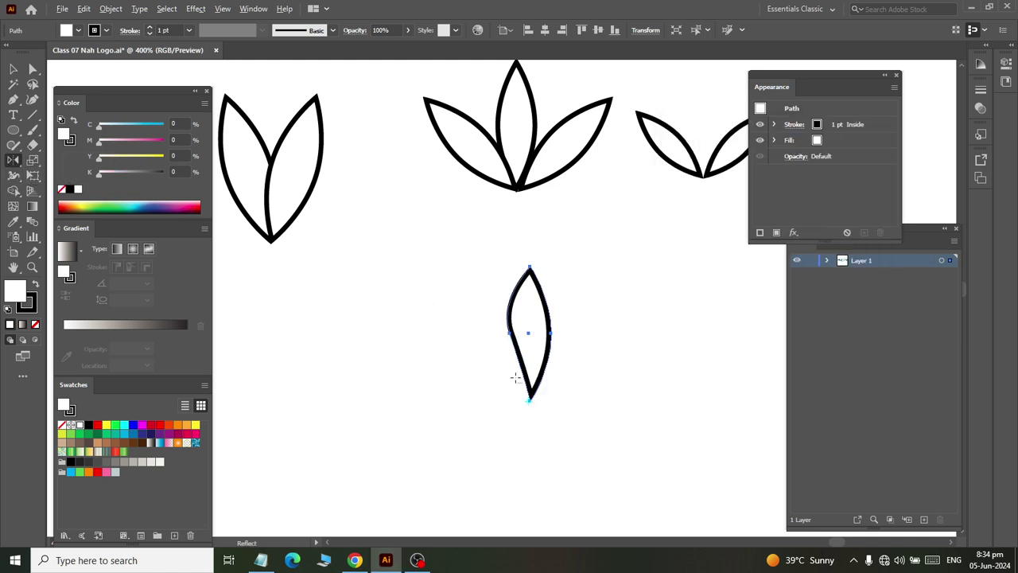
{"action": "left_click", "coordinate": [529, 399], "text": "alt"}
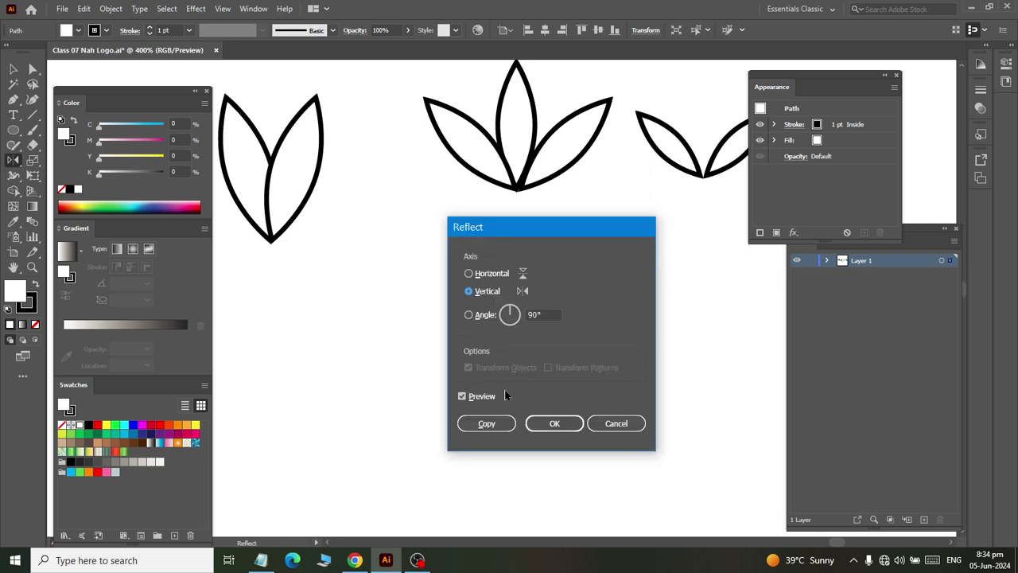
{"action": "left_click_drag", "start_coordinate": [522, 249], "coordinate": [649, 132]}
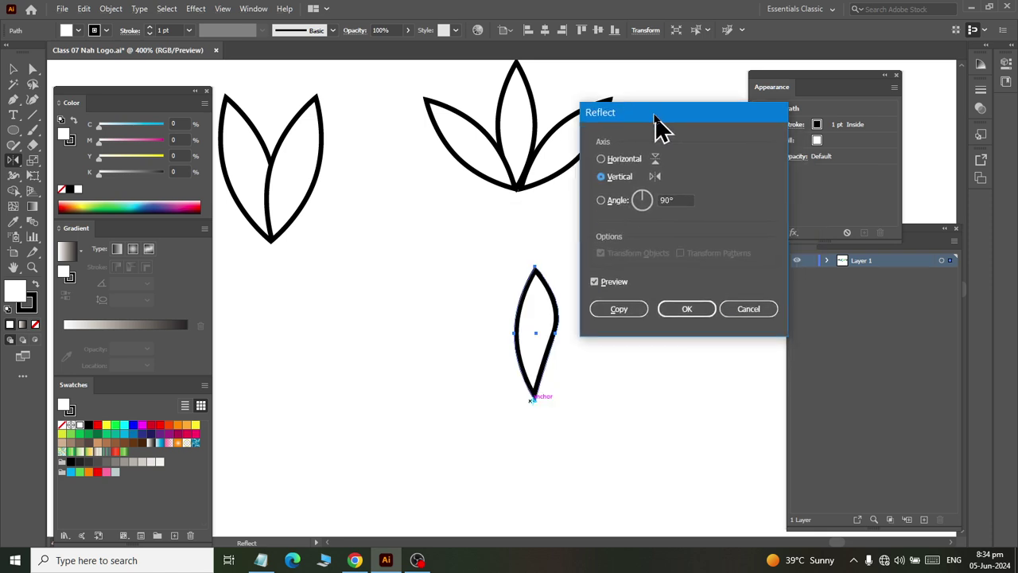
{"action": "left_click", "coordinate": [610, 157]}
{"action": "left_click", "coordinate": [614, 307]}
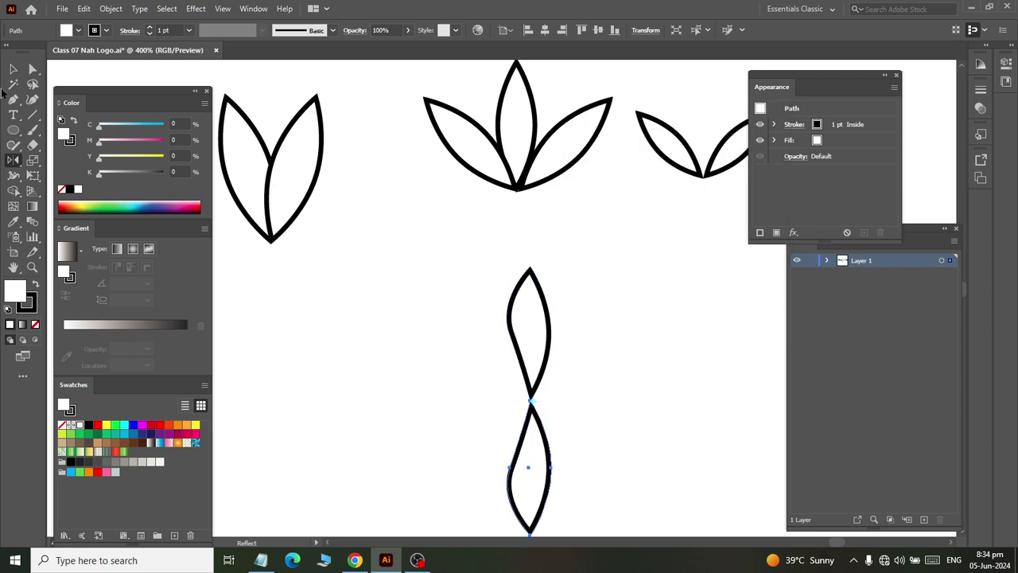
{"action": "left_click", "coordinate": [13, 70]}
{"action": "left_click", "coordinate": [498, 468]}
{"action": "mouse_move", "coordinate": [547, 484]}
{"action": "left_mouse_down"}
{"action": "mouse_move", "coordinate": [589, 380]}
{"action": "mouse_move", "coordinate": [521, 368]}
{"action": "mouse_move", "coordinate": [611, 377]}
{"action": "left_mouse_up"}
Step: Rearrange the two leaves apart and tilt the left leaf so its tip leans left
{"action": "left_click", "coordinate": [658, 335]}
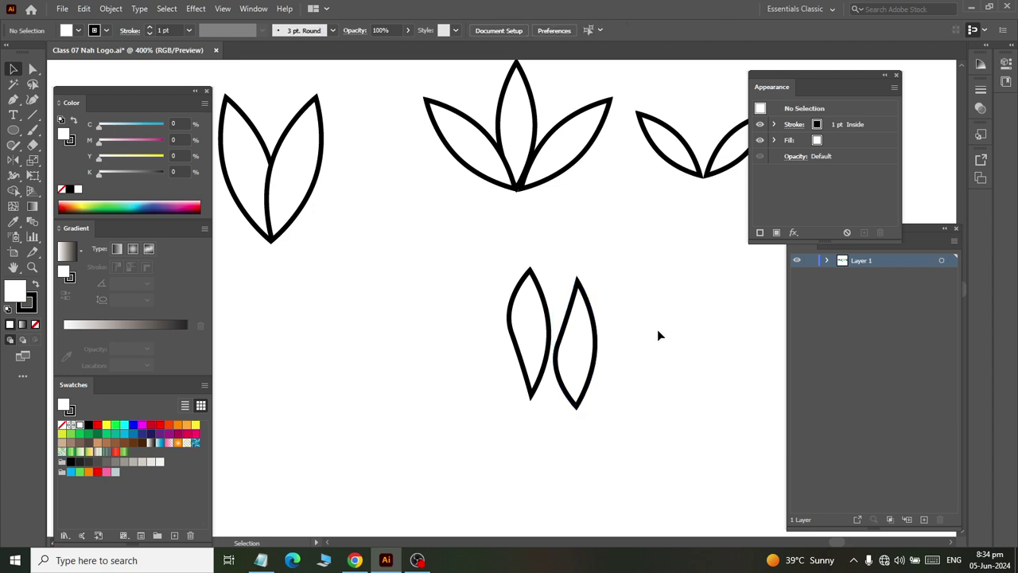
{"action": "left_click", "coordinate": [579, 284]}
{"action": "left_click_drag", "start_coordinate": [595, 299], "coordinate": [475, 313]}
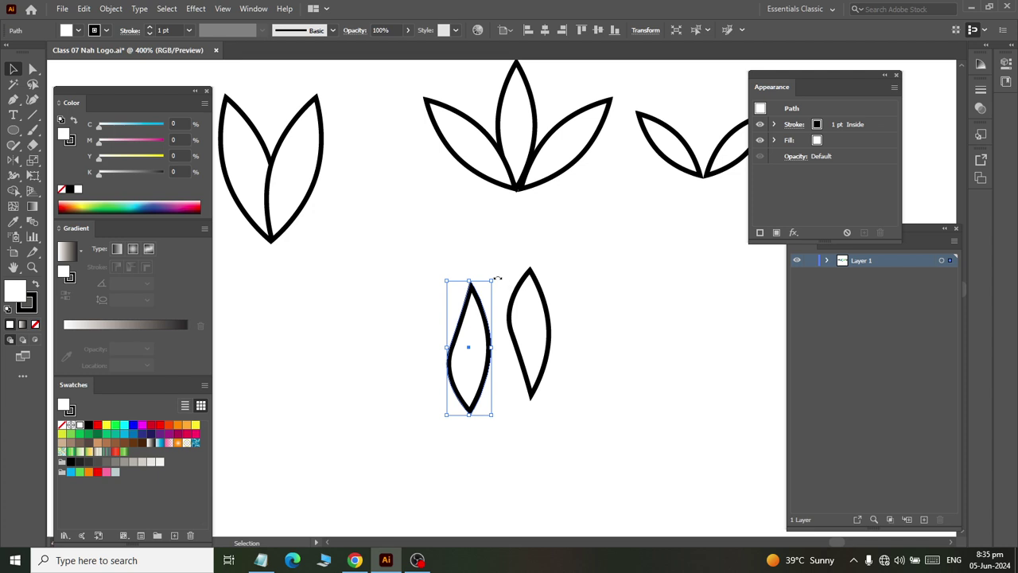
{"action": "left_click_drag", "start_coordinate": [471, 397], "coordinate": [473, 388]}
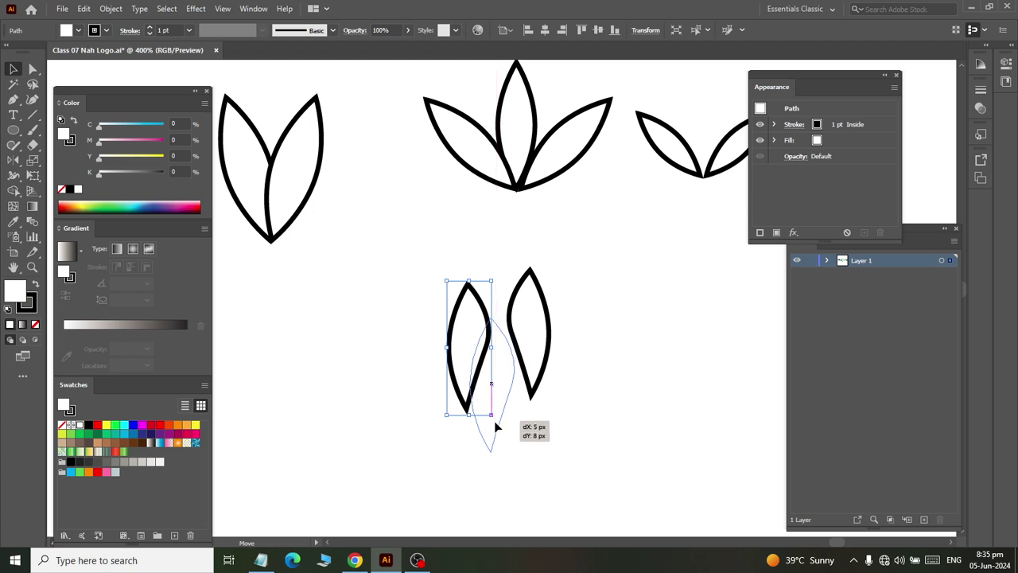
{"action": "left_click_drag", "start_coordinate": [471, 389], "coordinate": [495, 426]}
{"action": "left_click", "coordinate": [622, 299]}
{"action": "scroll", "coordinate": [613, 300], "scroll_direction": "right", "scroll_amount": 2}
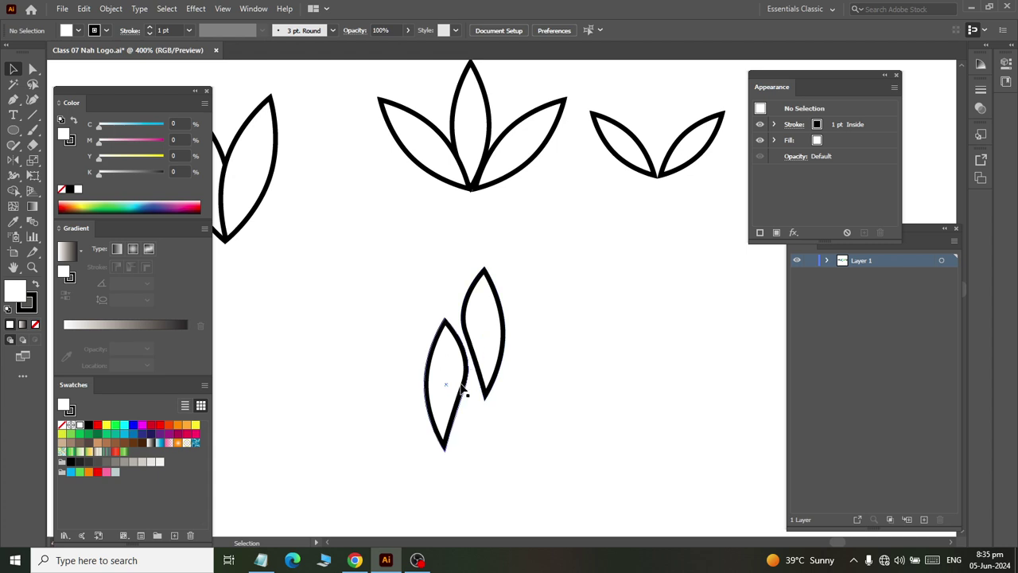
{"action": "left_click_drag", "start_coordinate": [461, 387], "coordinate": [353, 325]}
{"action": "left_click", "coordinate": [504, 338]}
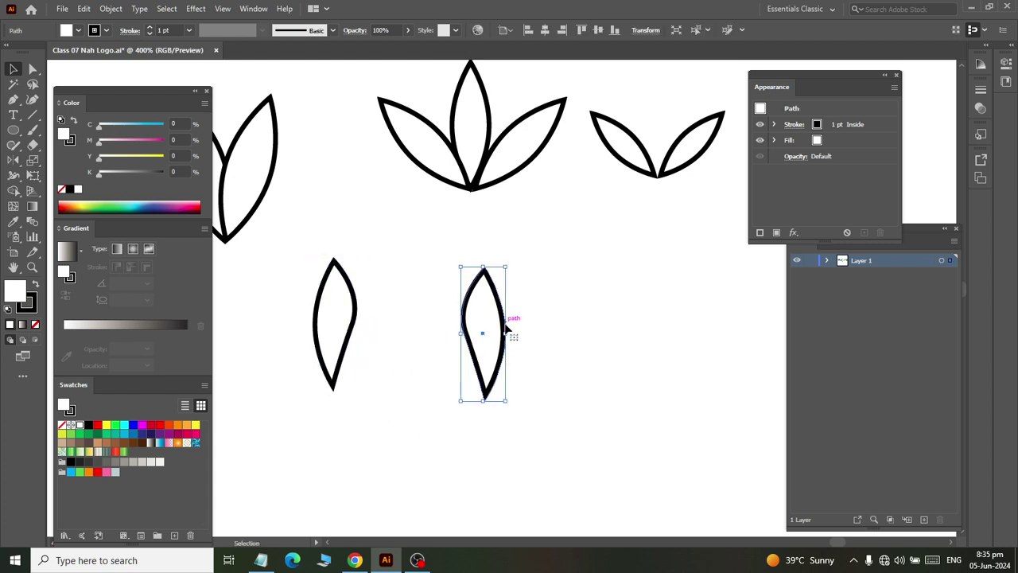
{"action": "left_click_drag", "start_coordinate": [504, 326], "coordinate": [612, 331]}
{"action": "left_click", "coordinate": [353, 354]}
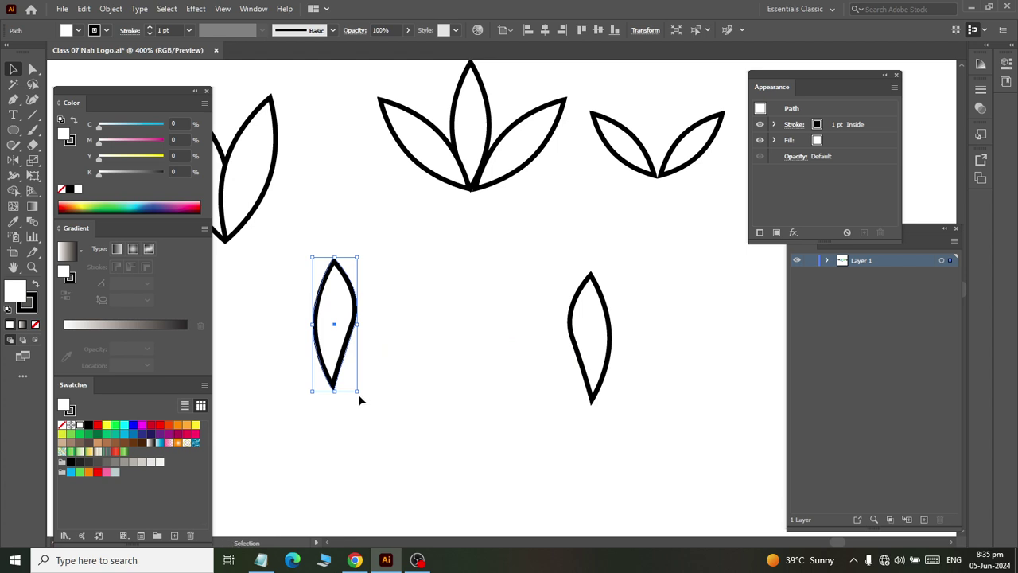
{"action": "left_click_drag", "start_coordinate": [358, 400], "coordinate": [387, 396]}
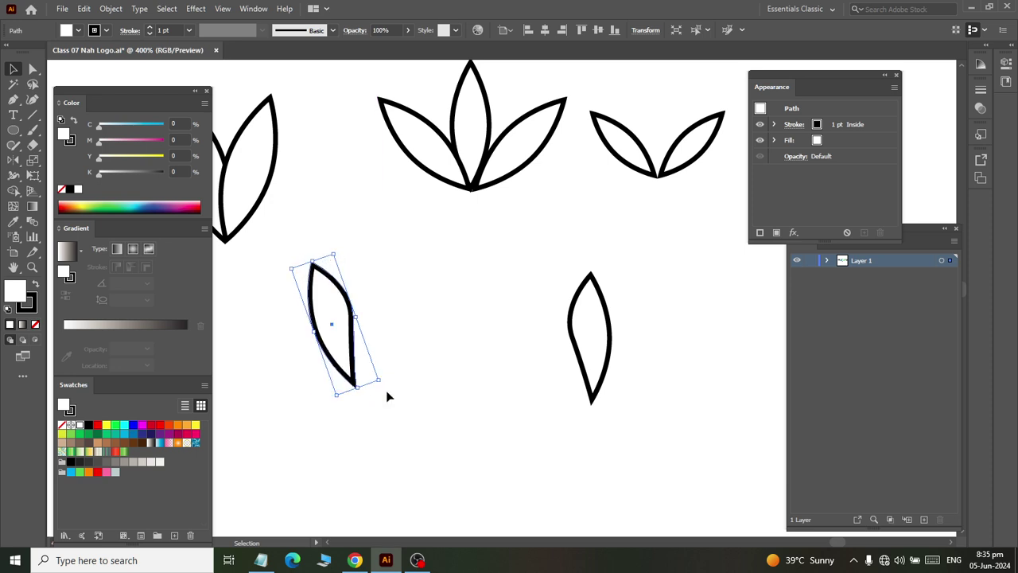
Step: Mirror-copy the tilted leaf vertically into a V and scale the pair down proportionally
{"action": "left_click", "coordinate": [13, 159]}
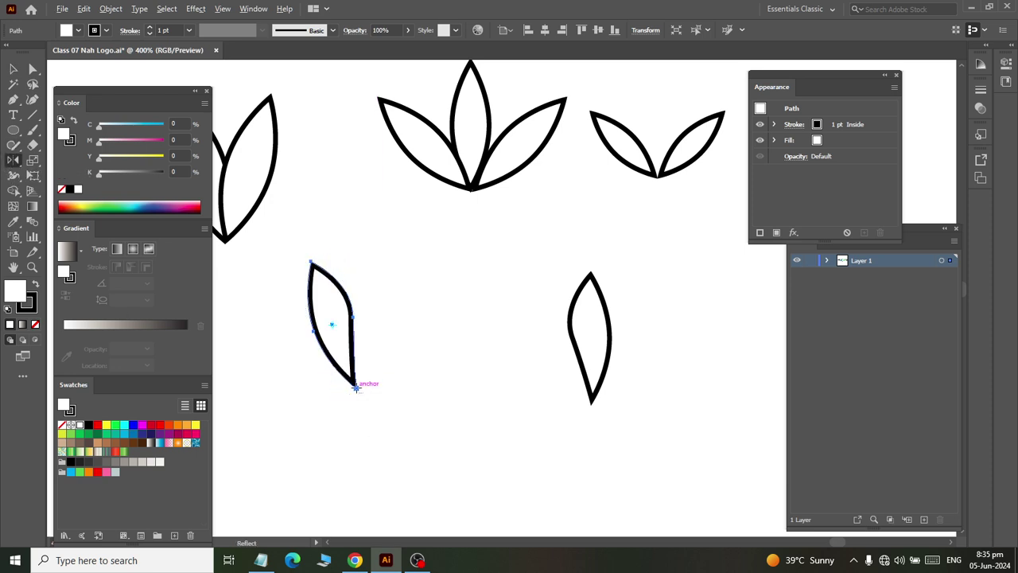
{"action": "left_click", "coordinate": [355, 387], "text": "alt"}
{"action": "left_click", "coordinate": [604, 174]}
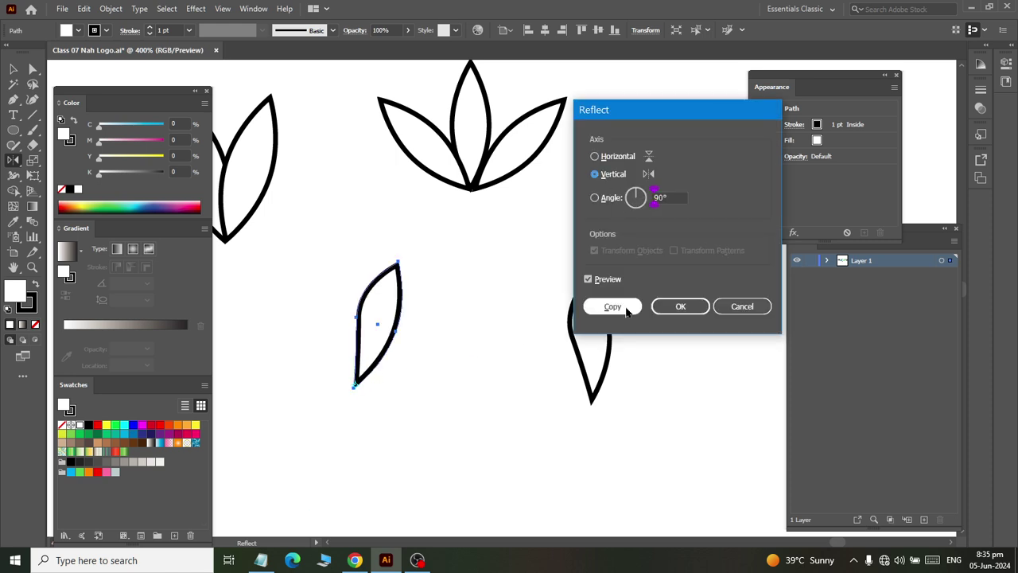
{"action": "left_click", "coordinate": [612, 306]}
{"action": "left_click", "coordinate": [13, 69]}
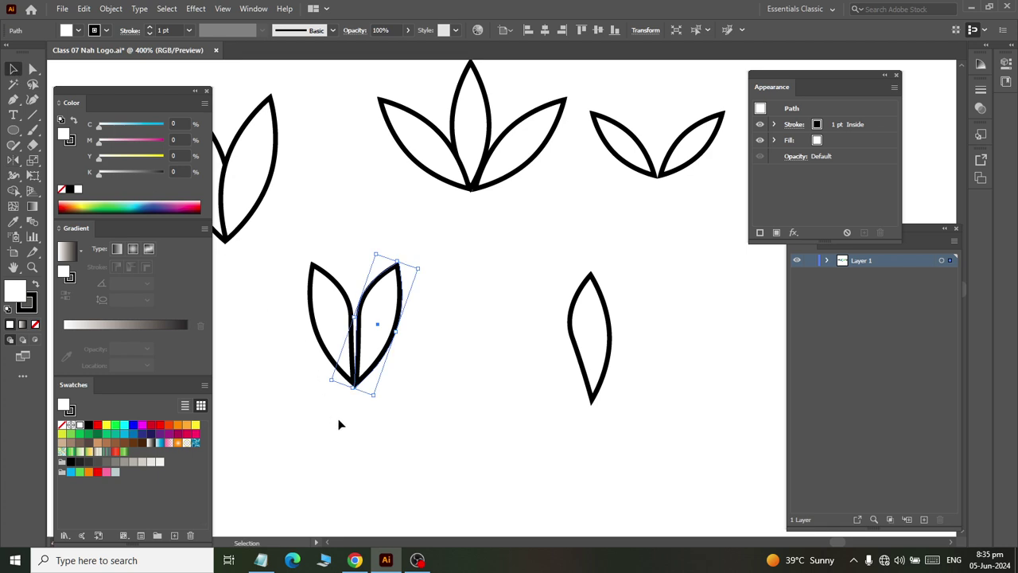
{"action": "left_click_drag", "start_coordinate": [277, 254], "coordinate": [406, 437]}
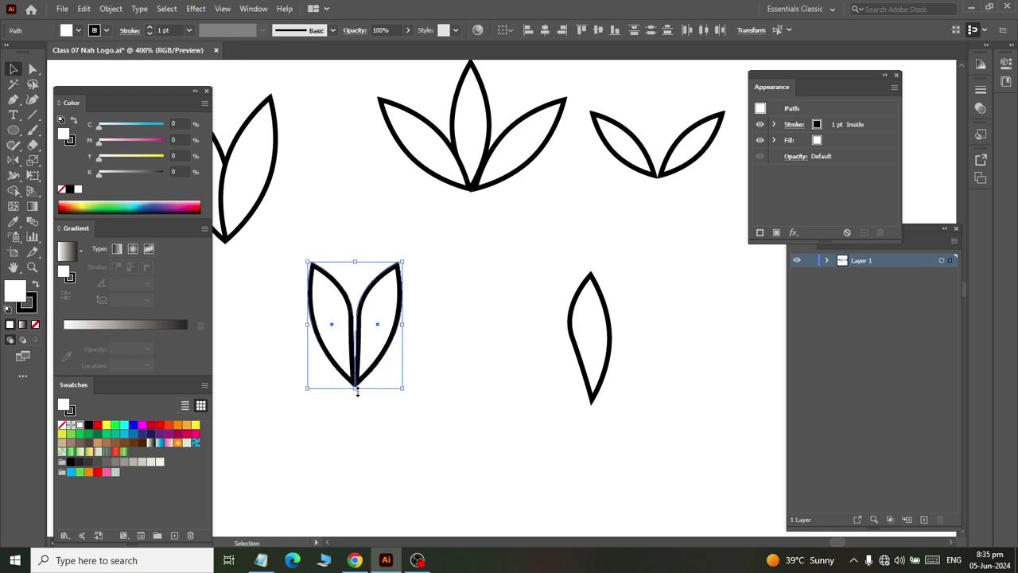
{"action": "left_click_drag", "start_coordinate": [357, 390], "coordinate": [355, 334]}
{"action": "left_click", "coordinate": [326, 314]}
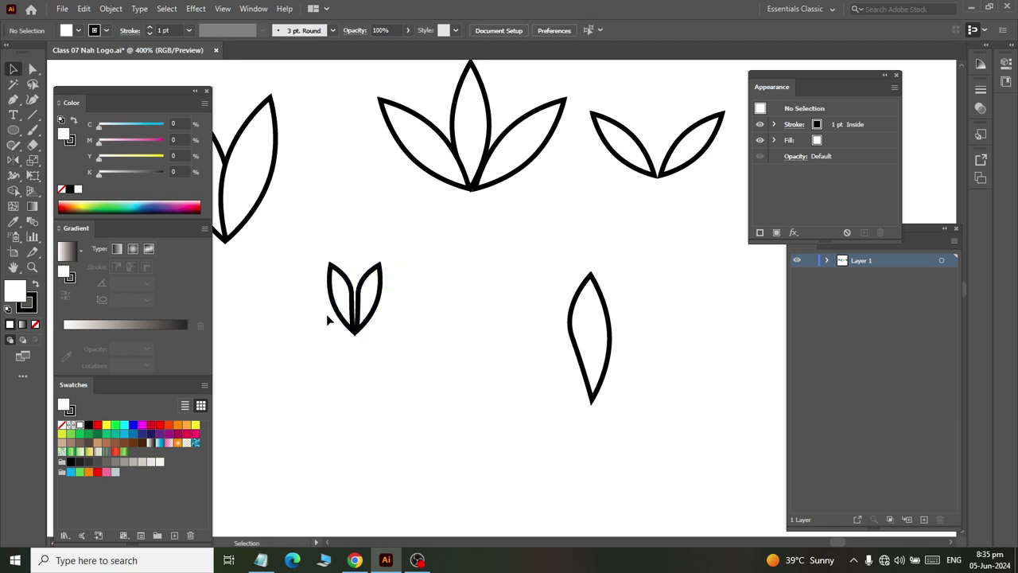
{"action": "scroll", "coordinate": [326, 318], "scroll_direction": "left", "scroll_amount": 2}
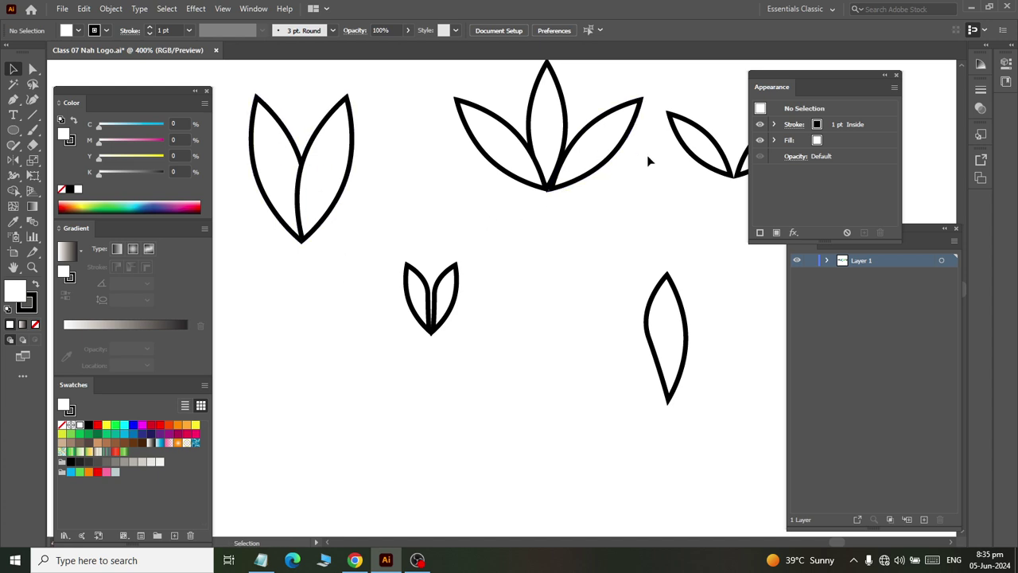
Step: Raise the small leaf pair and draw a small tall ellipse at lower left
{"action": "left_click_drag", "start_coordinate": [433, 306], "coordinate": [429, 195]}
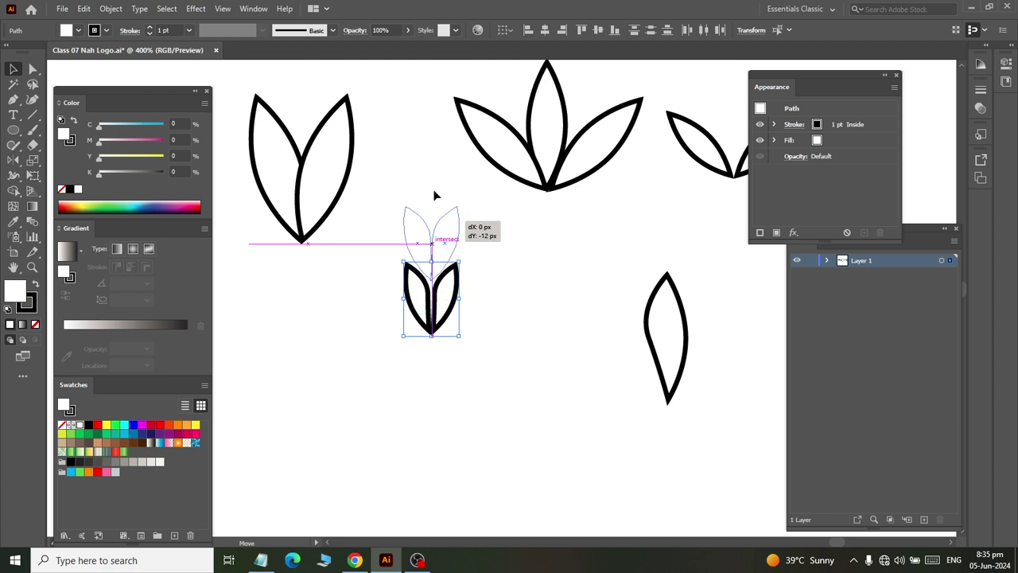
{"action": "left_click", "coordinate": [368, 302]}
{"action": "left_click", "coordinate": [14, 132]}
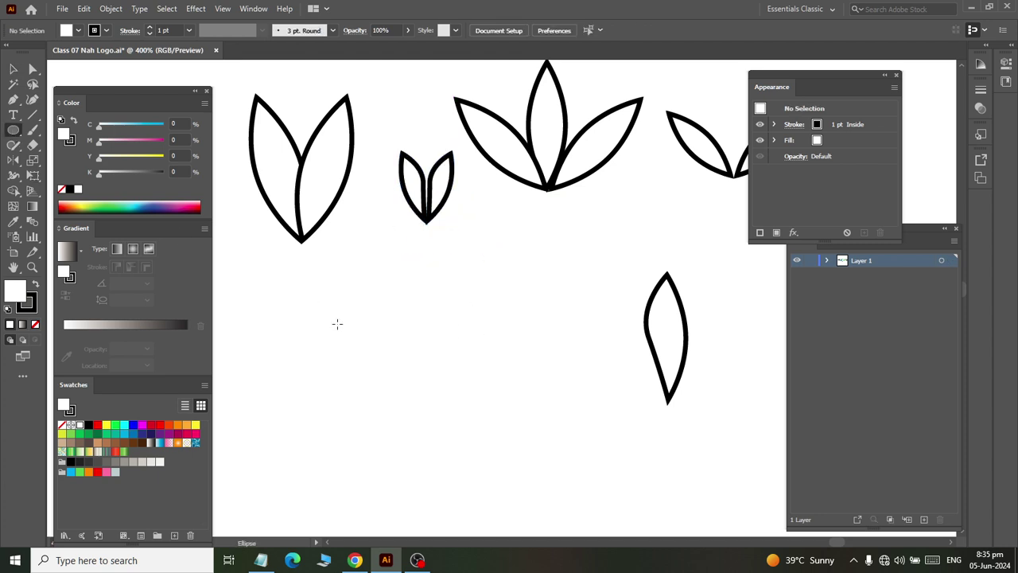
{"action": "left_click_drag", "start_coordinate": [373, 336], "coordinate": [415, 442]}
Step: Convert the ellipse's top, left and right anchors into sharp corners
{"action": "left_click", "coordinate": [32, 70]}
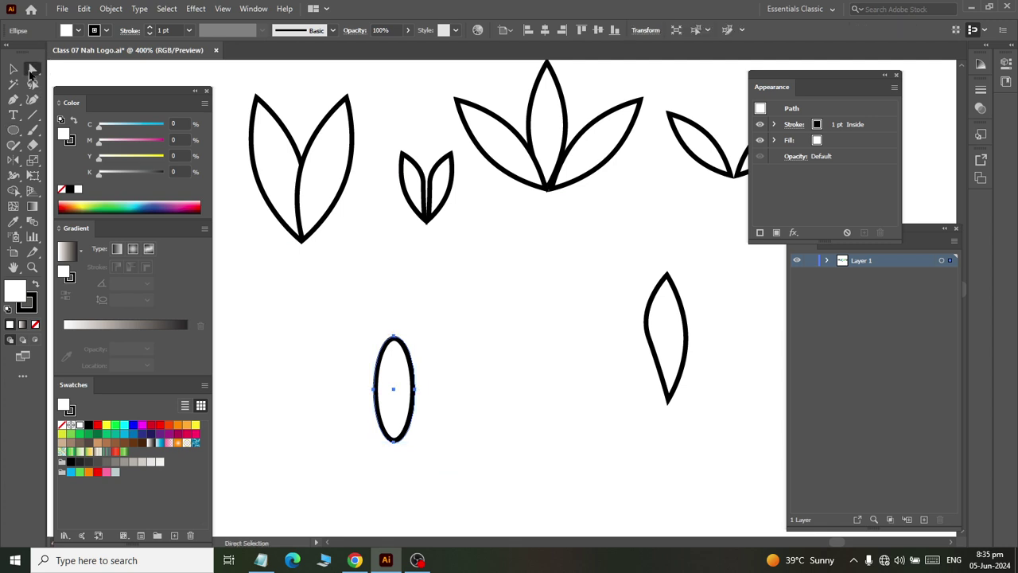
{"action": "left_click_drag", "start_coordinate": [332, 322], "coordinate": [475, 516]}
{"action": "left_click_drag", "start_coordinate": [358, 322], "coordinate": [444, 372]}
{"action": "left_click", "coordinate": [97, 30]}
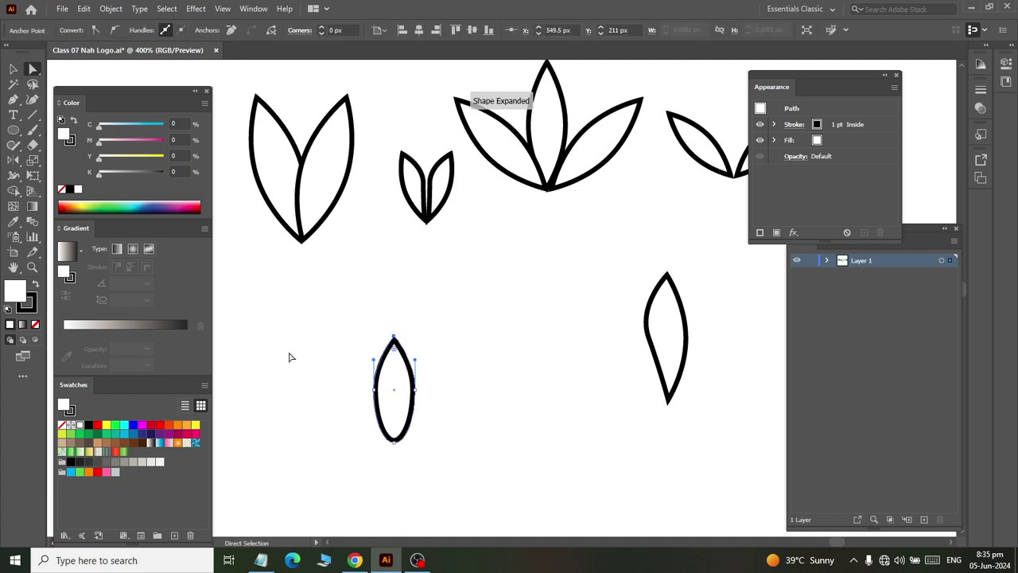
{"action": "left_click", "coordinate": [289, 357]}
{"action": "left_click", "coordinate": [374, 390]}
{"action": "left_click", "coordinate": [96, 32]}
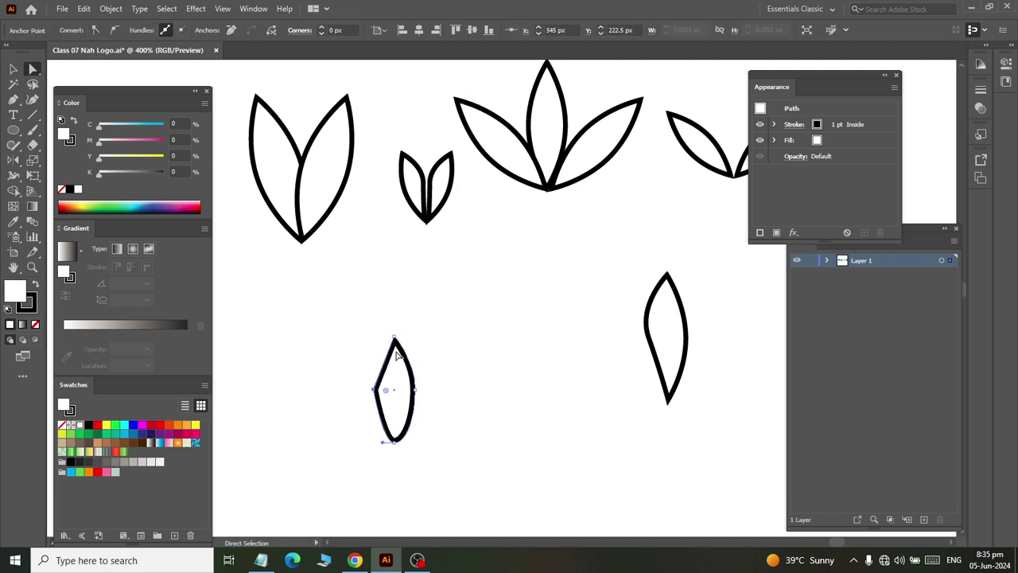
{"action": "mouse_move", "coordinate": [458, 373]}
{"action": "left_mouse_down"}
{"action": "mouse_move", "coordinate": [415, 421]}
{"action": "mouse_move", "coordinate": [402, 409]}
{"action": "mouse_move", "coordinate": [455, 462]}
{"action": "left_mouse_up"}
{"action": "left_click", "coordinate": [96, 30]}
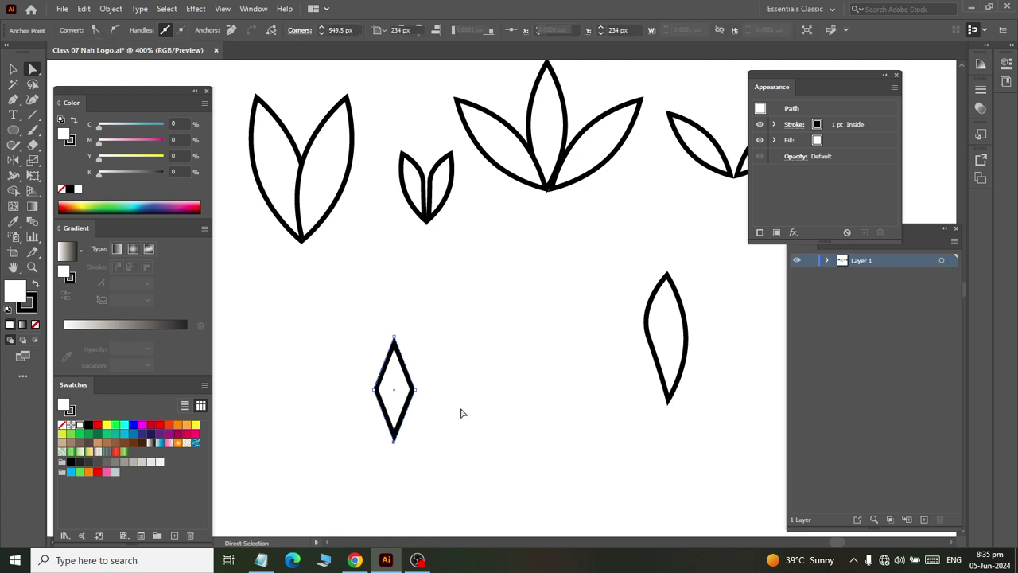
Step: Smooth the diamond's side points slightly into soft curves
{"action": "left_click_drag", "start_coordinate": [446, 359], "coordinate": [400, 412]}
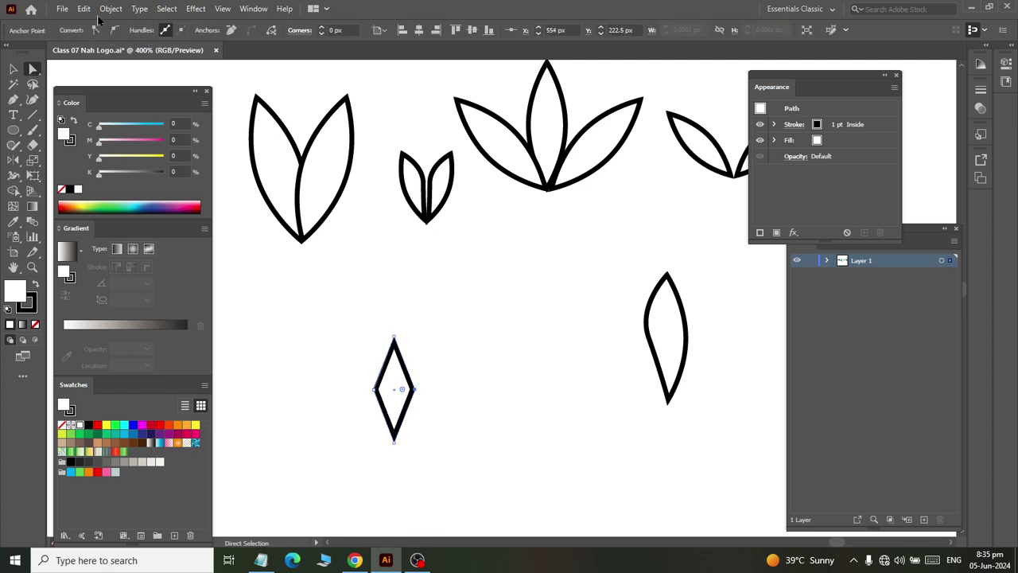
{"action": "left_click", "coordinate": [327, 318]}
{"action": "left_click_drag", "start_coordinate": [354, 377], "coordinate": [396, 414]}
{"action": "left_click", "coordinate": [114, 29]}
{"action": "left_click", "coordinate": [538, 411]}
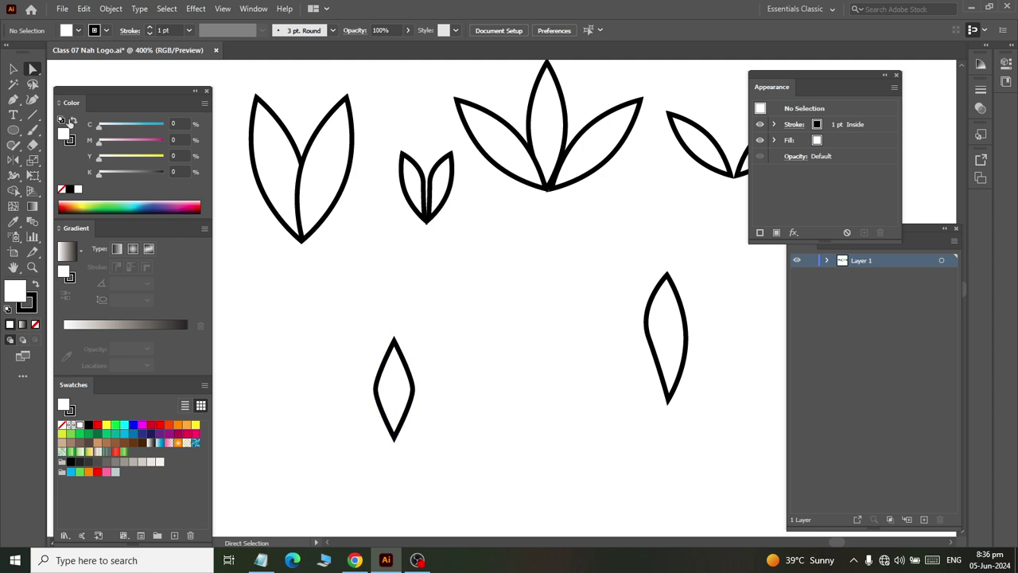
{"action": "left_click", "coordinate": [14, 70]}
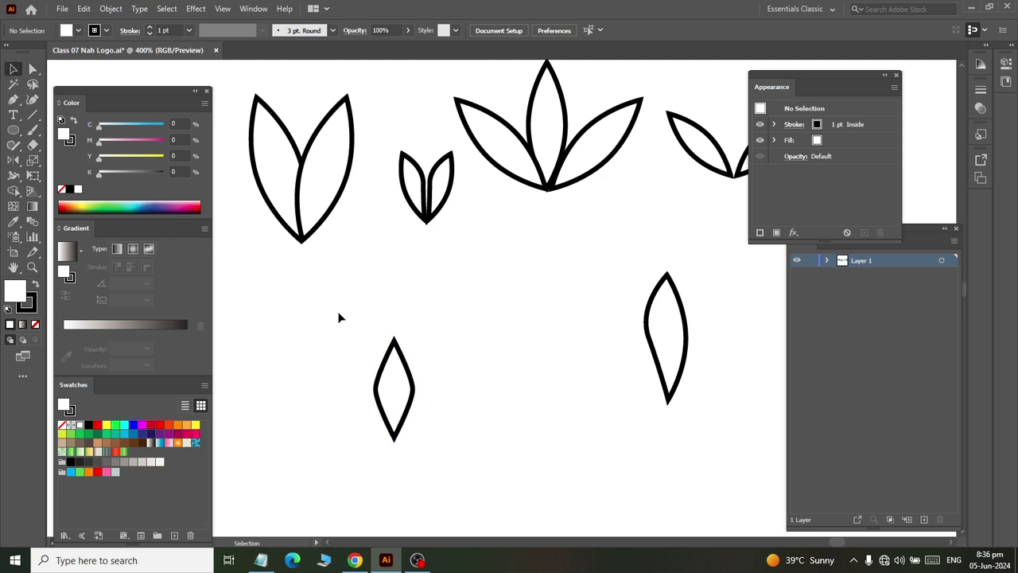
{"action": "left_click", "coordinate": [413, 372]}
{"action": "left_click", "coordinate": [33, 70]}
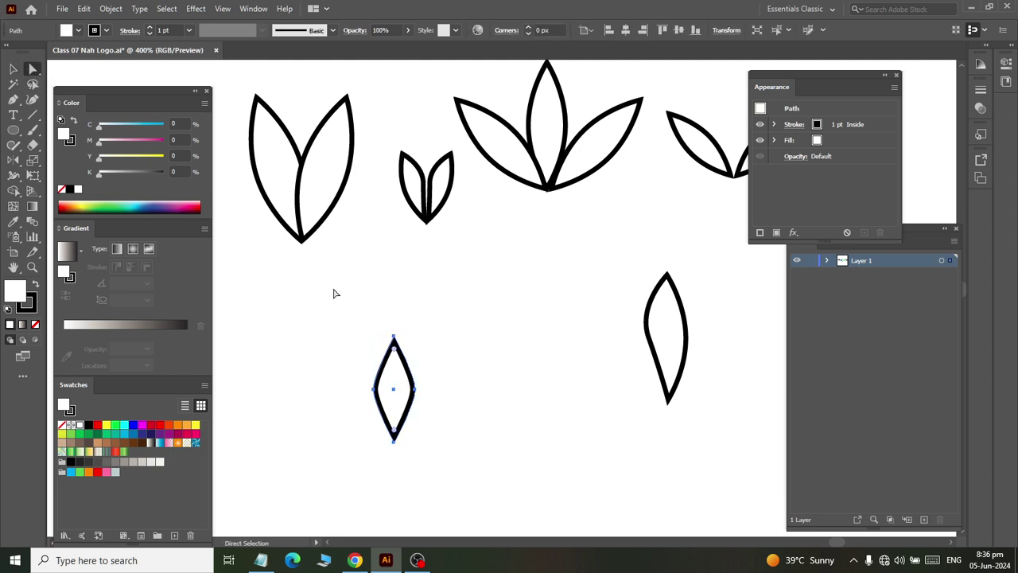
{"action": "left_click_drag", "start_coordinate": [363, 319], "coordinate": [447, 357]}
{"action": "left_click", "coordinate": [114, 29]}
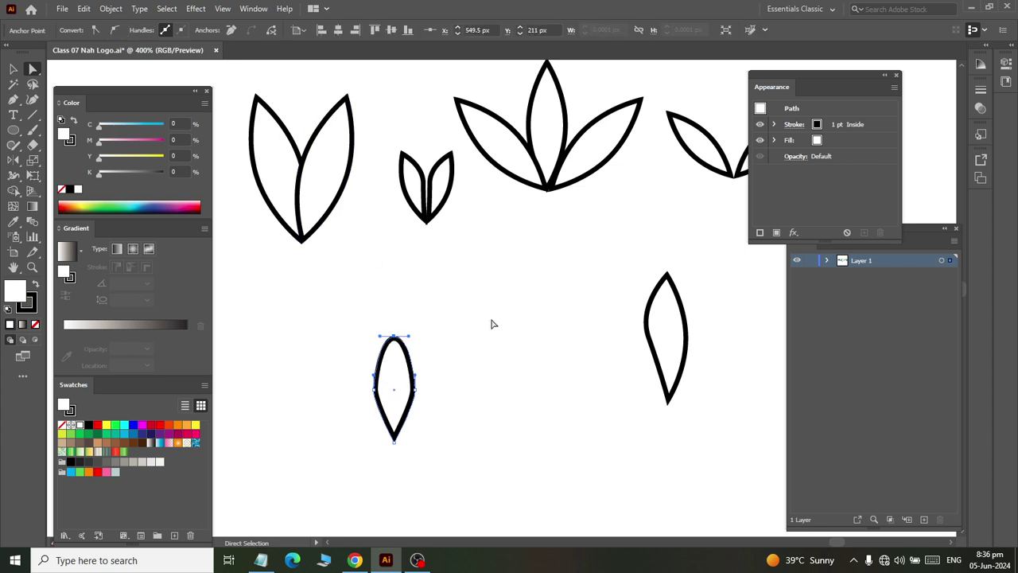
{"action": "left_click", "coordinate": [539, 500]}
{"action": "key", "text": "v"}
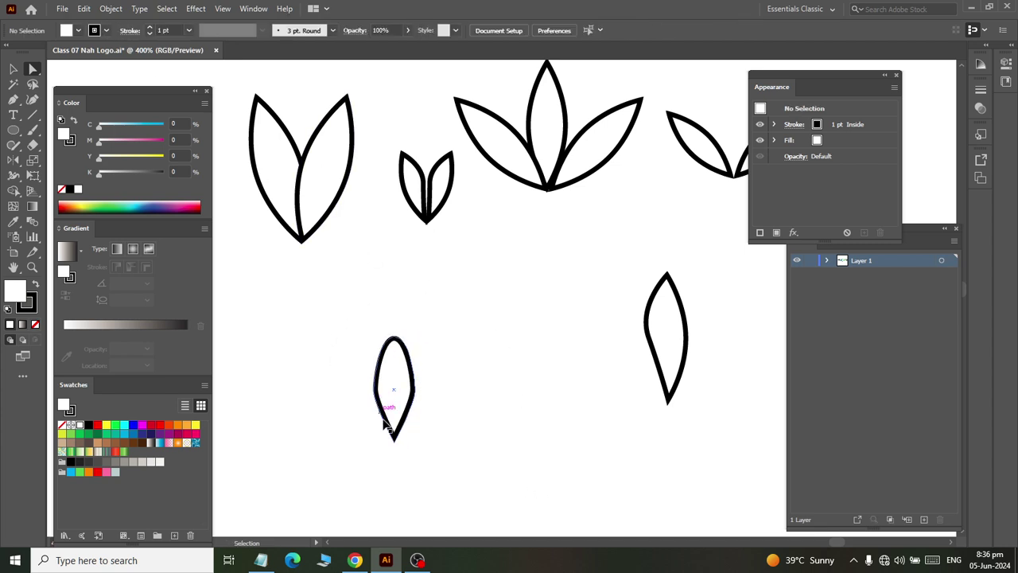
{"action": "key", "text": "ctrl+z"}
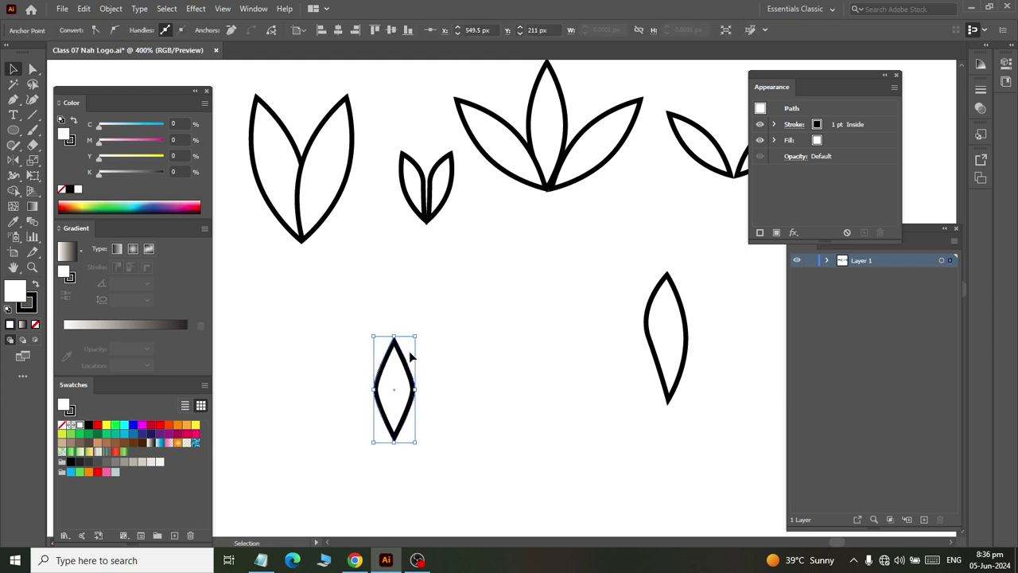
{"action": "left_click", "coordinate": [438, 370]}
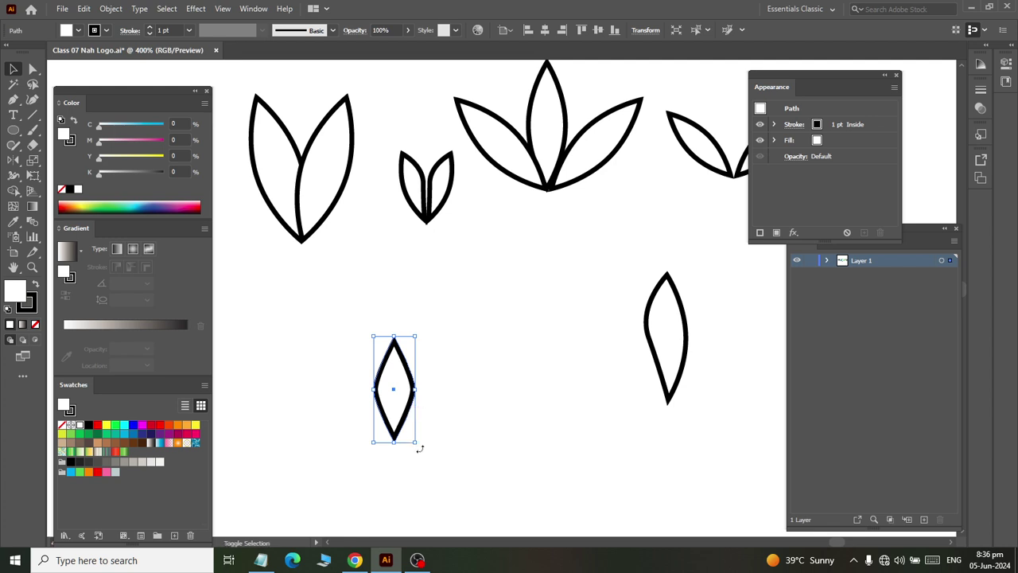
{"action": "left_click", "coordinate": [13, 160]}
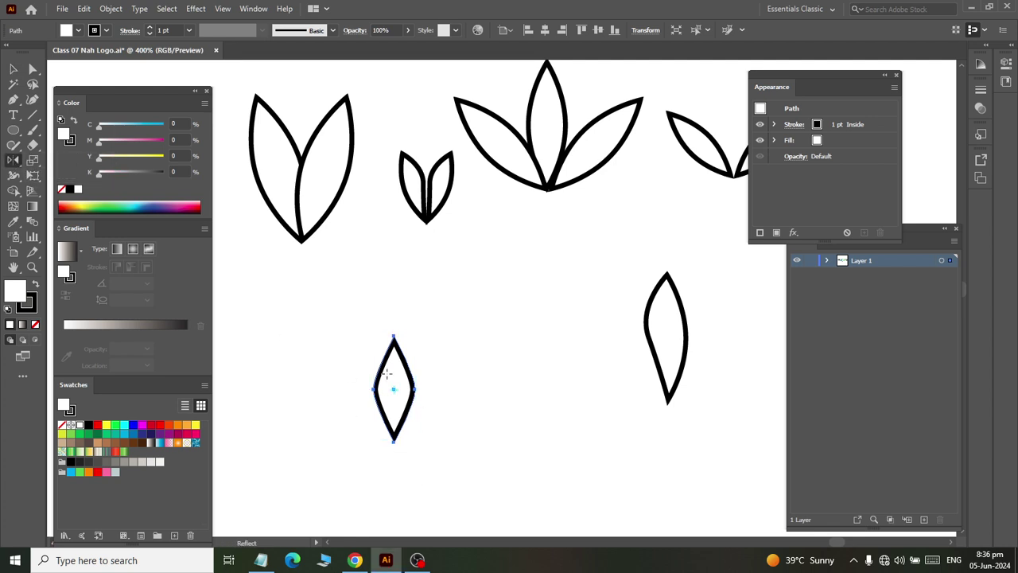
Step: Make a vertically mirrored copy of the diamond leaf pivoting on its bottom tip
{"action": "left_click", "coordinate": [393, 438]}
{"action": "left_click_drag", "start_coordinate": [394, 334], "coordinate": [344, 340]}
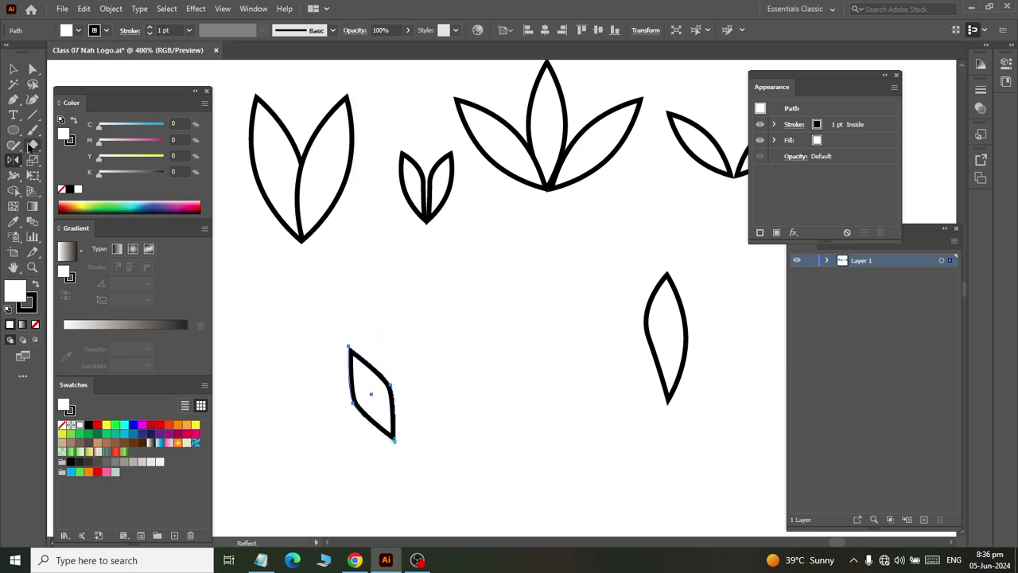
{"action": "left_click_drag", "start_coordinate": [10, 163], "coordinate": [58, 177]}
{"action": "left_click", "coordinate": [392, 439], "text": "alt"}
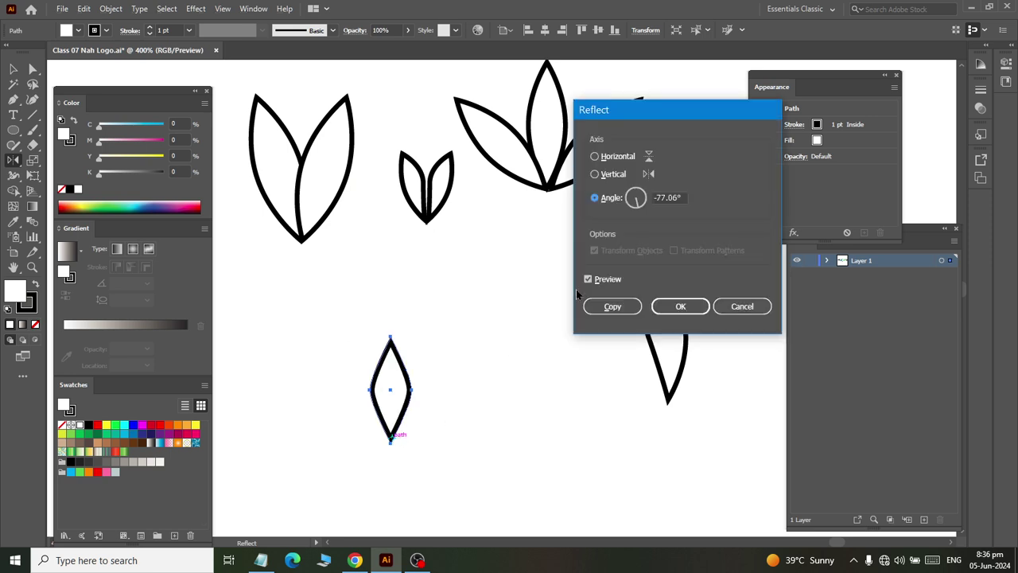
{"action": "left_click", "coordinate": [607, 175]}
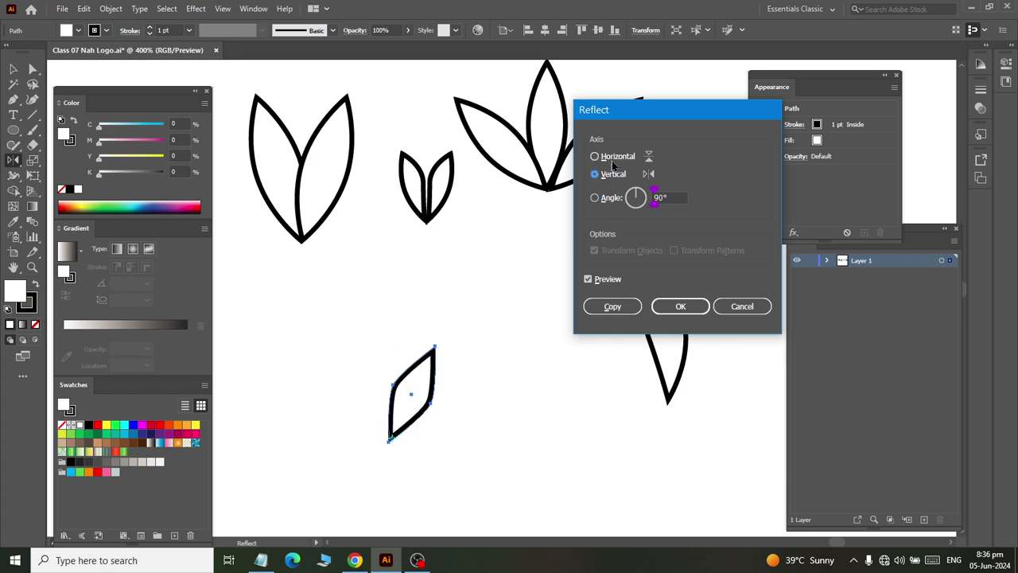
{"action": "left_click", "coordinate": [613, 306]}
Step: Nudge the right leaf, shrink the V pair, and move it beside the small leaf pair
{"action": "left_click", "coordinate": [13, 69]}
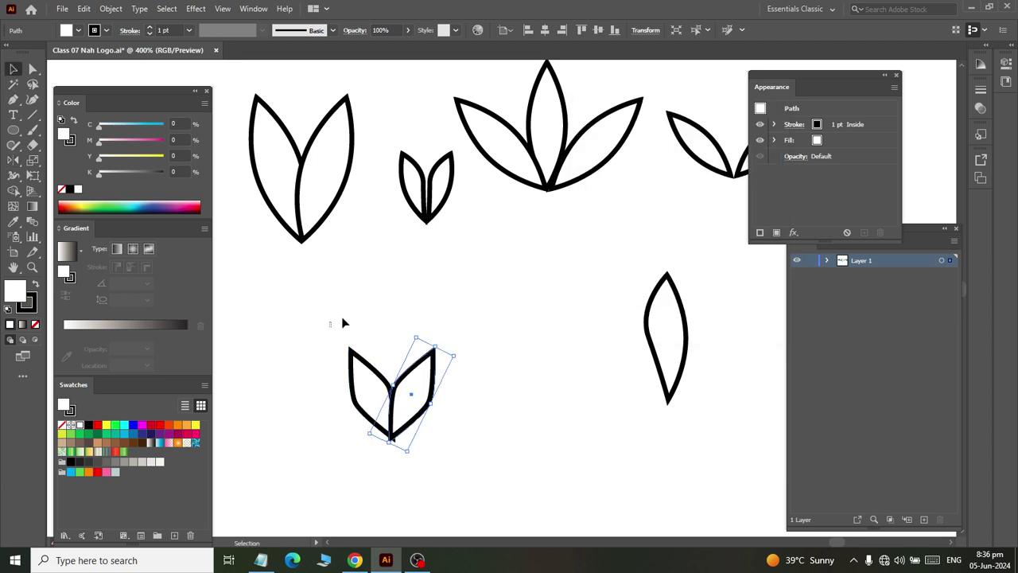
{"action": "left_click", "coordinate": [436, 423]}
{"action": "left_click", "coordinate": [423, 418]}
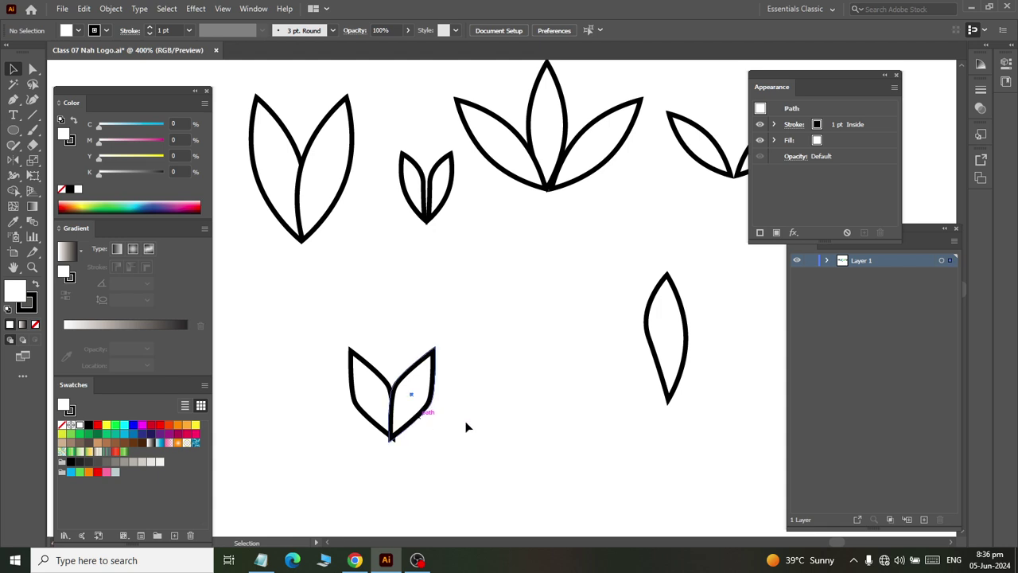
{"action": "key", "text": "Right"}
{"action": "key", "text": "Right"}
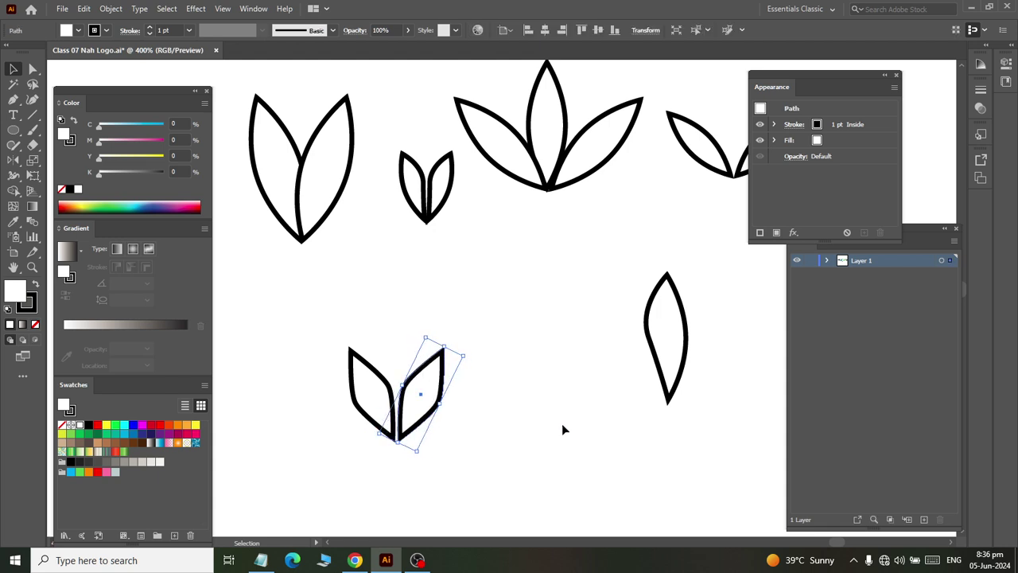
{"action": "left_click_drag", "start_coordinate": [288, 331], "coordinate": [501, 525]}
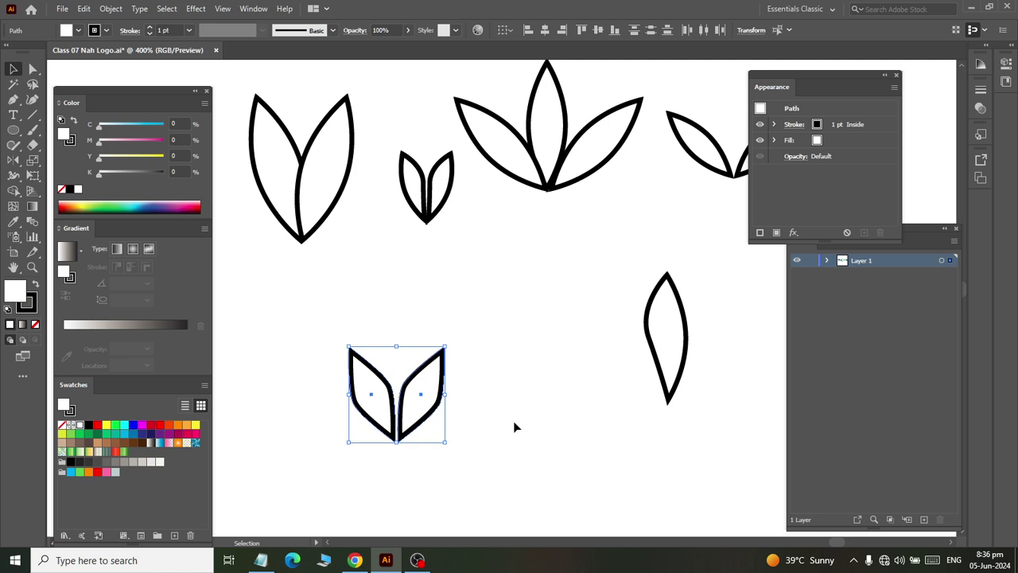
{"action": "left_click", "coordinate": [397, 439]}
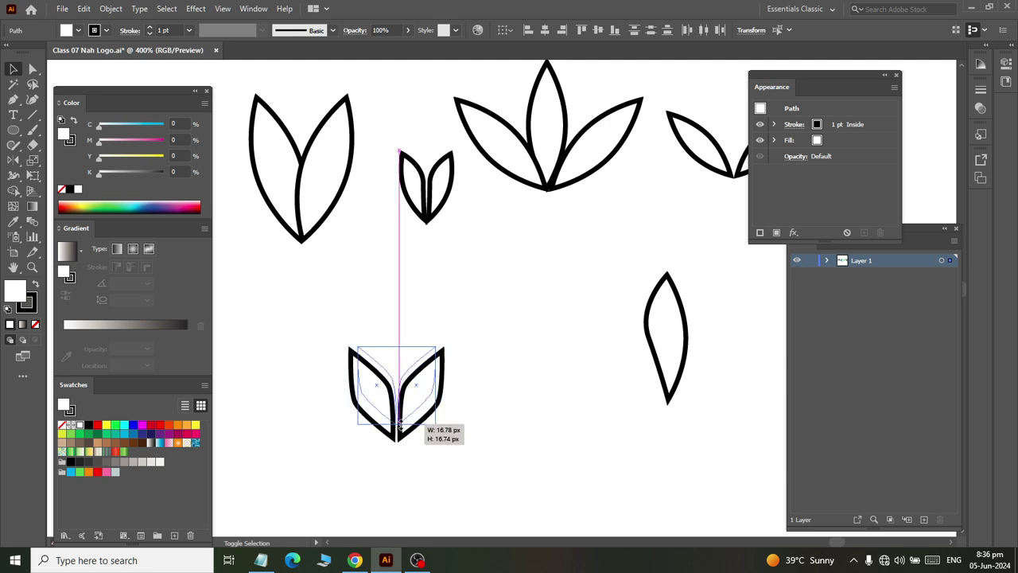
{"action": "left_click_drag", "start_coordinate": [397, 439], "coordinate": [397, 419]}
{"action": "left_click_drag", "start_coordinate": [324, 339], "coordinate": [467, 447]}
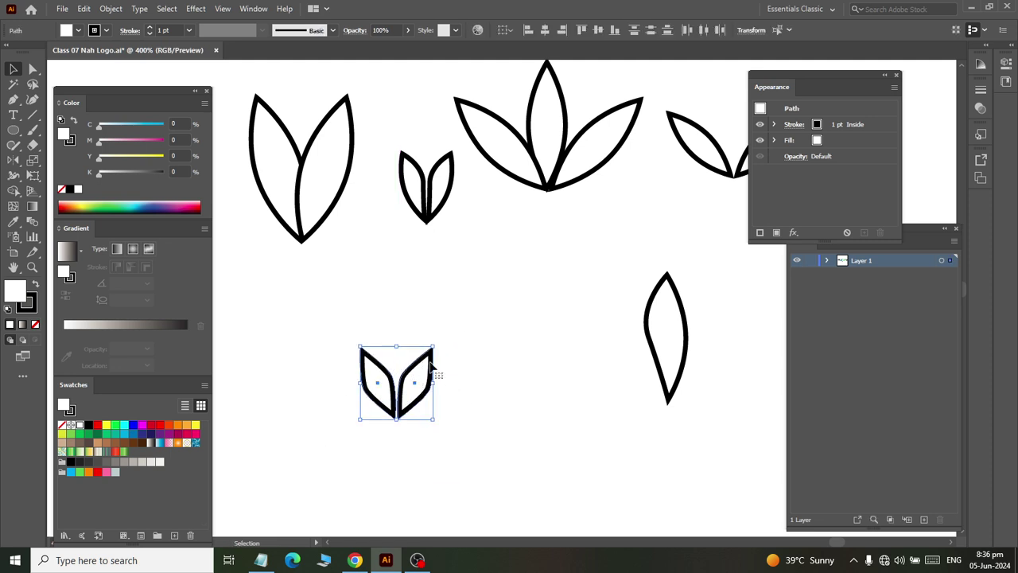
{"action": "left_click_drag", "start_coordinate": [400, 393], "coordinate": [512, 272]}
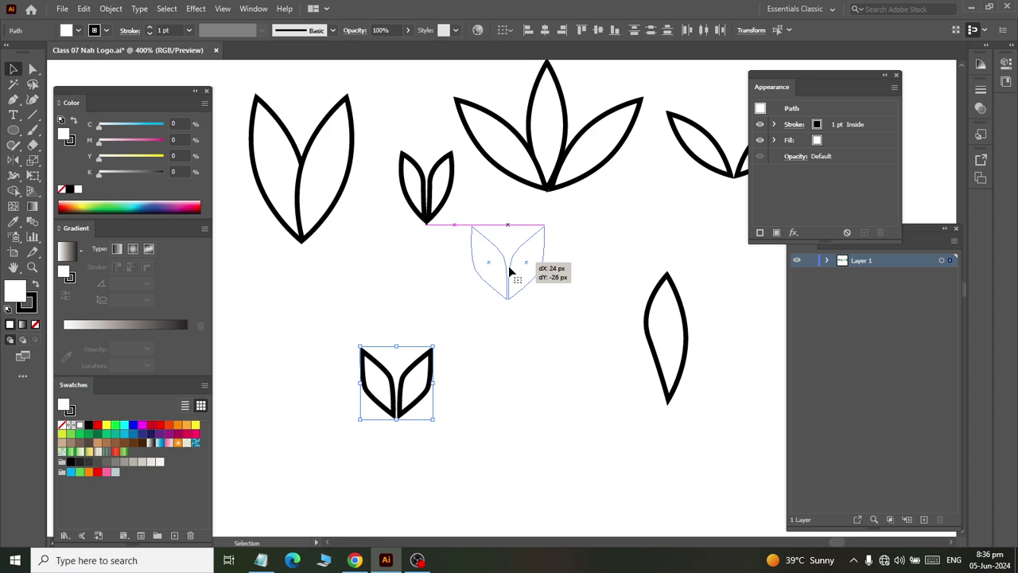
Step: Select all the leaf sketches and move them higher up the artboard
{"action": "left_click", "coordinate": [561, 315]}
{"action": "key", "text": "a"}
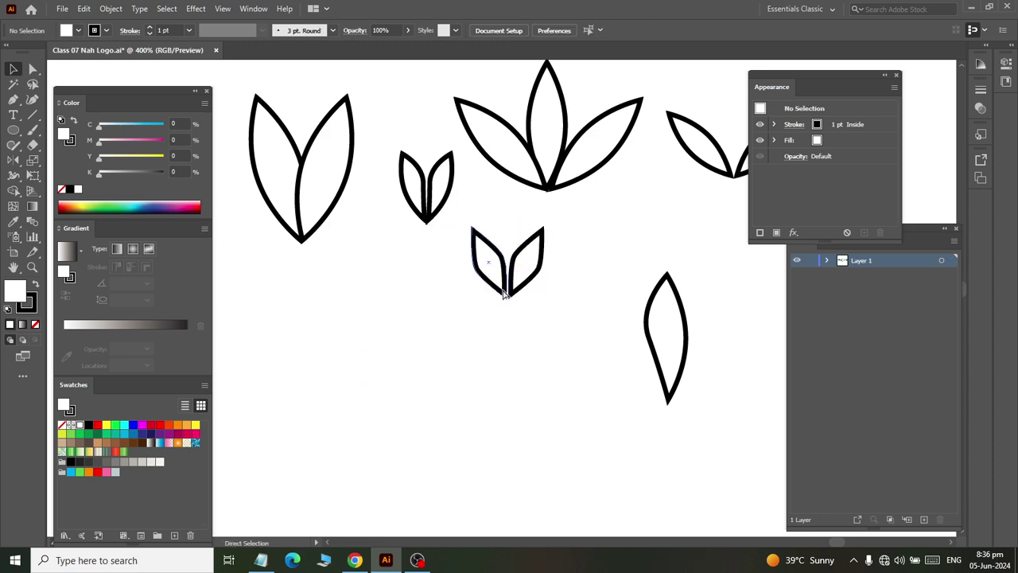
{"action": "scroll", "coordinate": [503, 293], "scroll_direction": "right", "scroll_amount": 2}
{"action": "scroll", "coordinate": [513, 290], "scroll_direction": "down", "scroll_amount": 3}
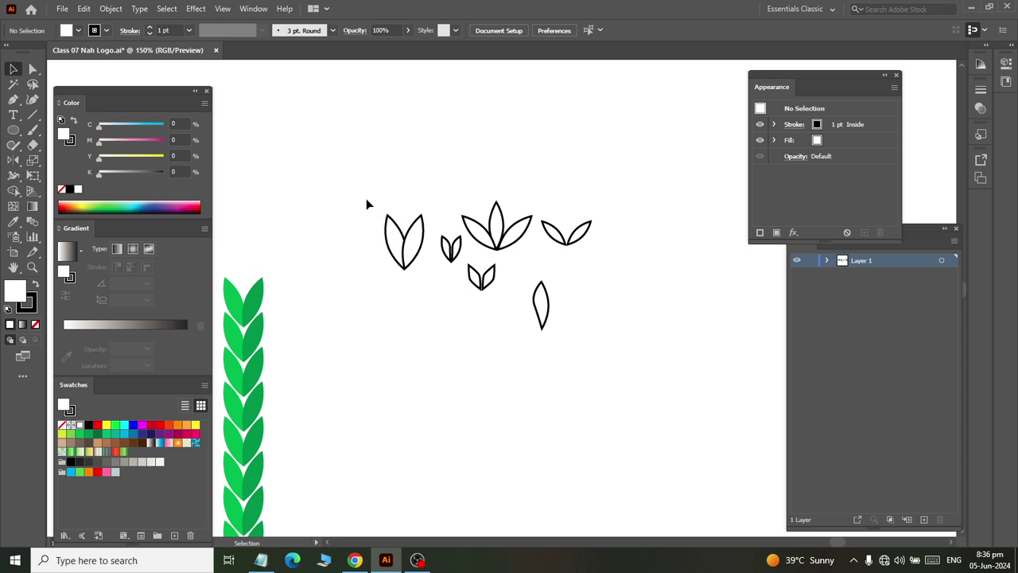
{"action": "left_click_drag", "start_coordinate": [365, 201], "coordinate": [651, 372]}
{"action": "left_click_drag", "start_coordinate": [514, 235], "coordinate": [451, 125]}
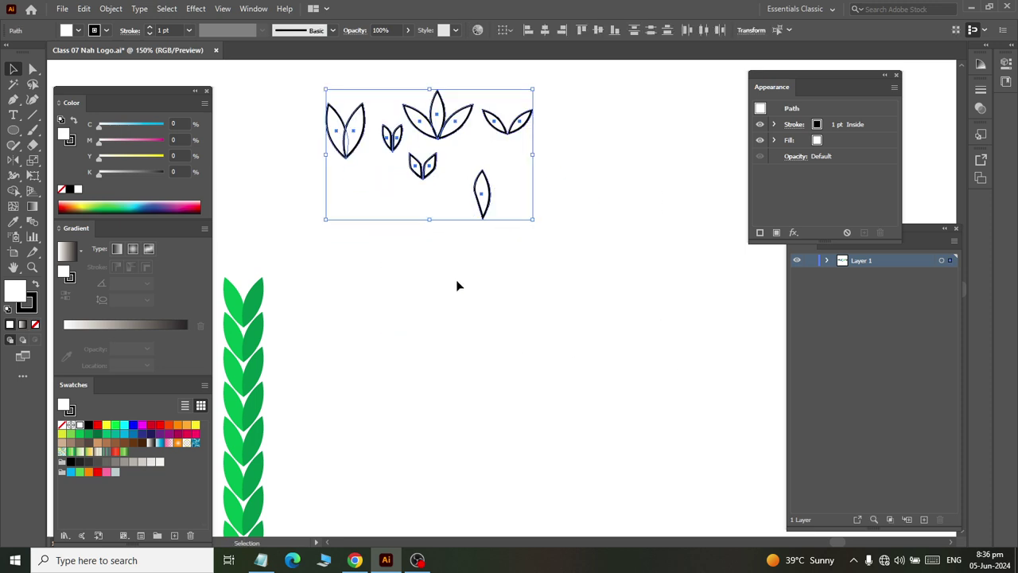
Step: Pick the Ellipse tool to start a new 9 px by 23 px ellipse
{"action": "left_click", "coordinate": [457, 278]}
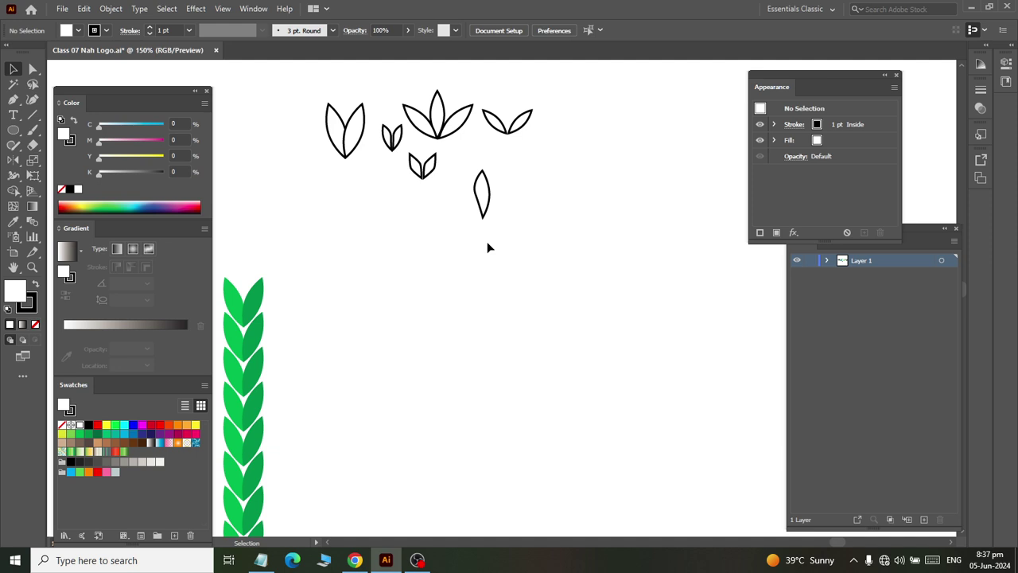
{"action": "left_click", "coordinate": [13, 130]}
{"action": "scroll", "coordinate": [295, 193], "scroll_direction": "down", "scroll_amount": 3}
Step: Create a 300 × 300 px circle with the Ellipse dialog
{"action": "left_click", "coordinate": [432, 247]}
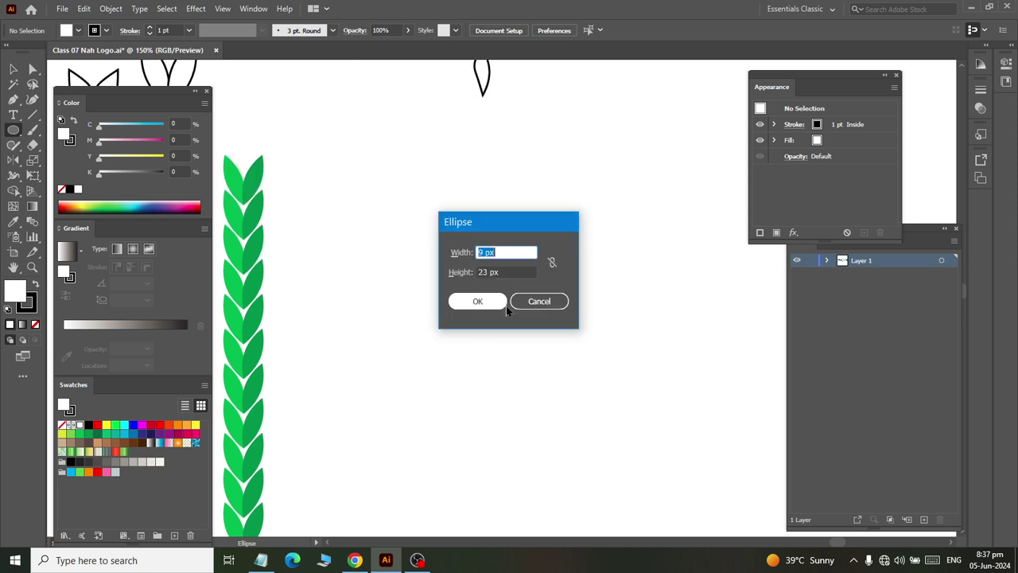
{"action": "type", "text": "300"}
{"action": "key", "text": "Tab"}
{"action": "type", "text": "300"}
{"action": "key", "text": "Return"}
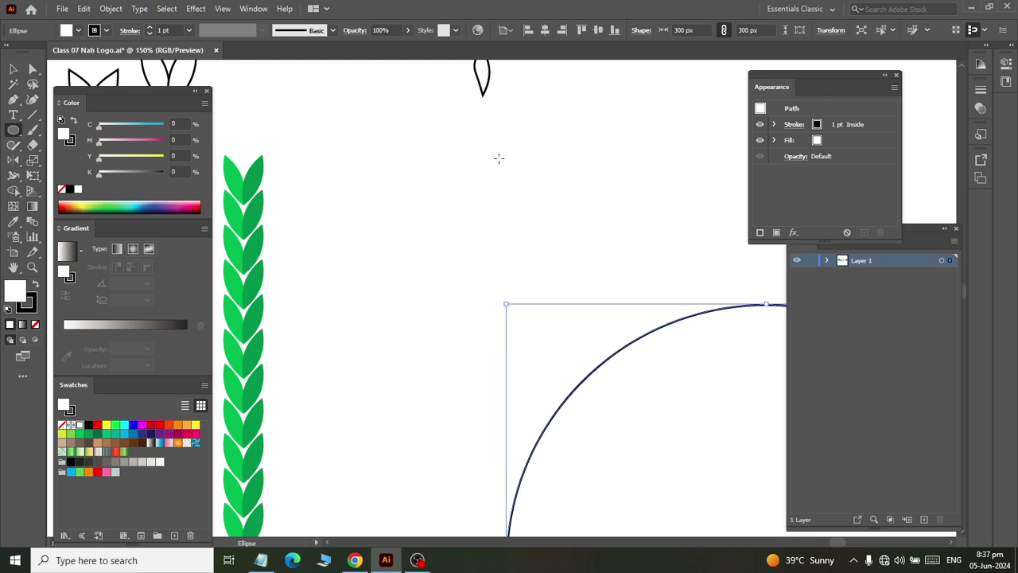
Step: Move the new circle up and right, beside the green leaf stack
{"action": "key", "text": "ctrl+alt+0"}
{"action": "key", "text": "ctrl+plus"}
{"action": "key", "text": "ctrl+plus"}
{"action": "key", "text": "ctrl+plus"}
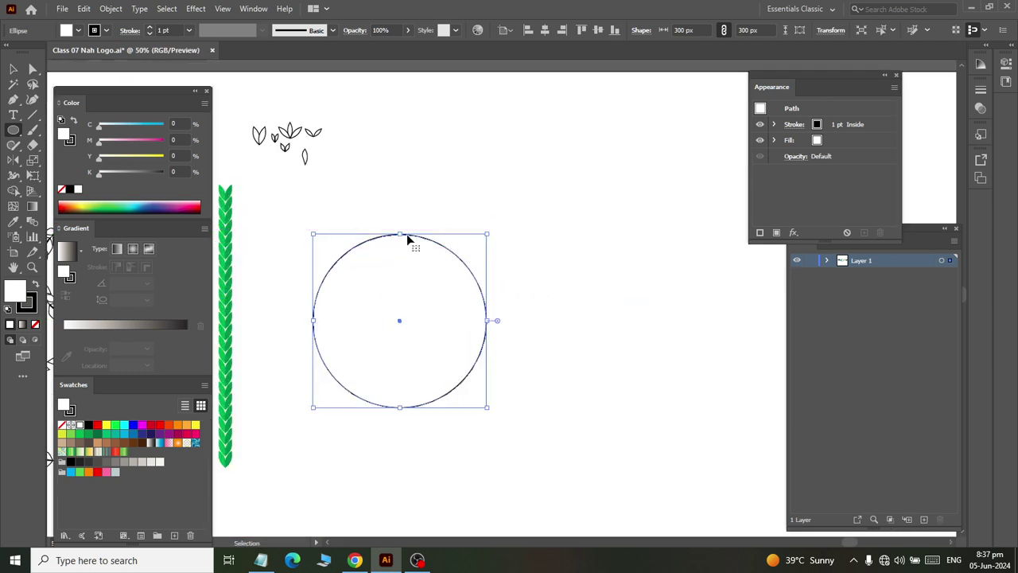
{"action": "key", "text": "v"}
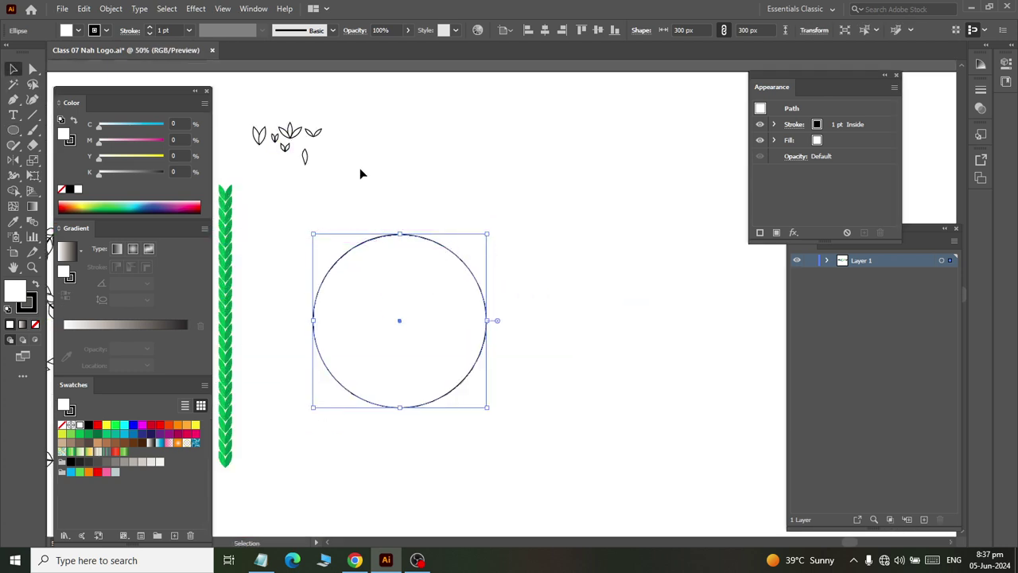
{"action": "left_click", "coordinate": [360, 168]}
{"action": "left_click_drag", "start_coordinate": [347, 250], "coordinate": [413, 193]}
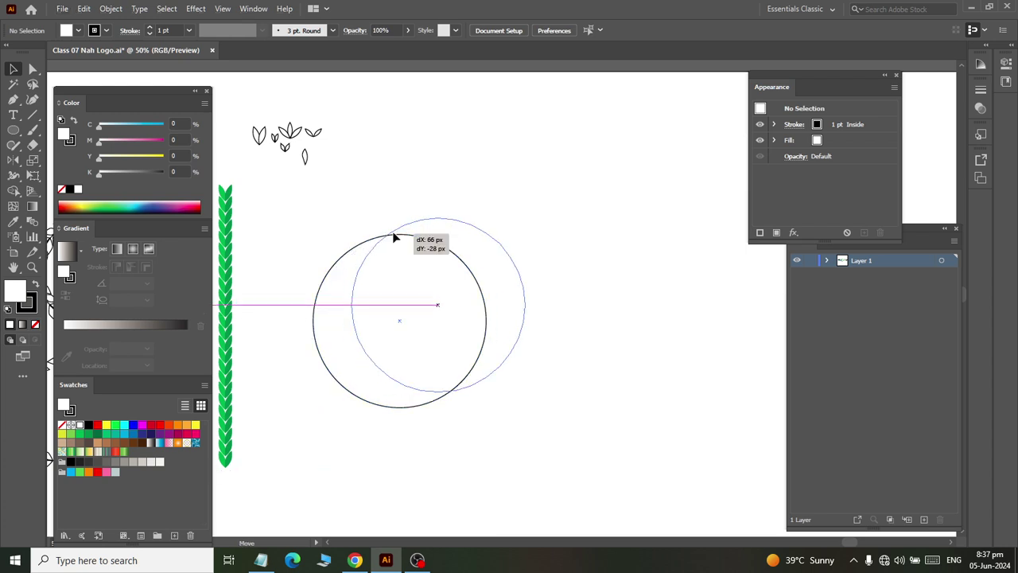
{"action": "key", "text": "ctrl+plus"}
{"action": "key", "text": "ctrl+plus"}
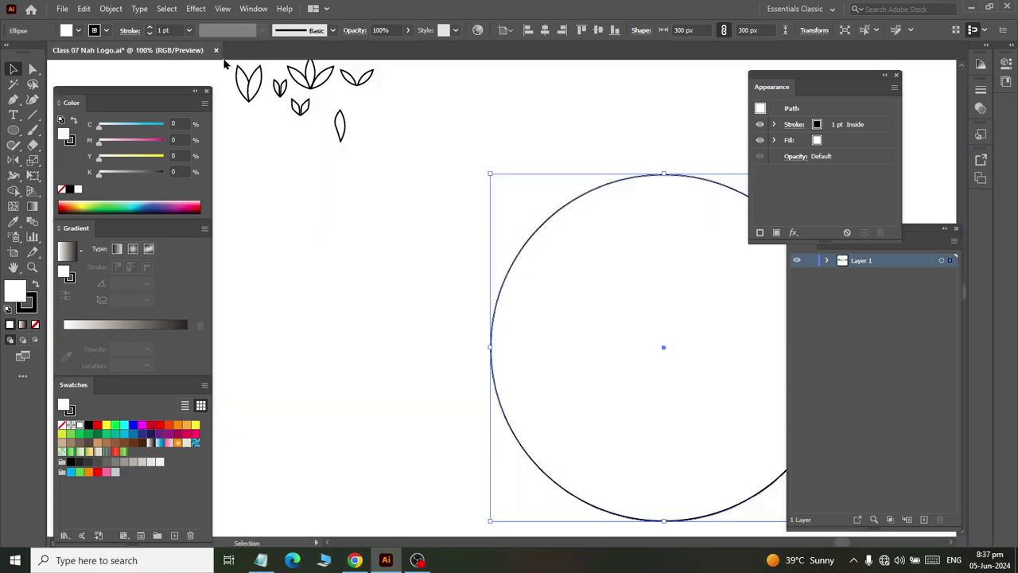
Step: Duplicate the left leaf pair below the original and group the copy
{"action": "left_click", "coordinate": [241, 104]}
{"action": "mouse_move", "coordinate": [248, 127]}
{"action": "left_mouse_down"}
{"action": "mouse_move", "coordinate": [287, 320]}
{"action": "mouse_move", "coordinate": [287, 308]}
{"action": "left_mouse_up"}
{"action": "right_click", "coordinate": [296, 304]}
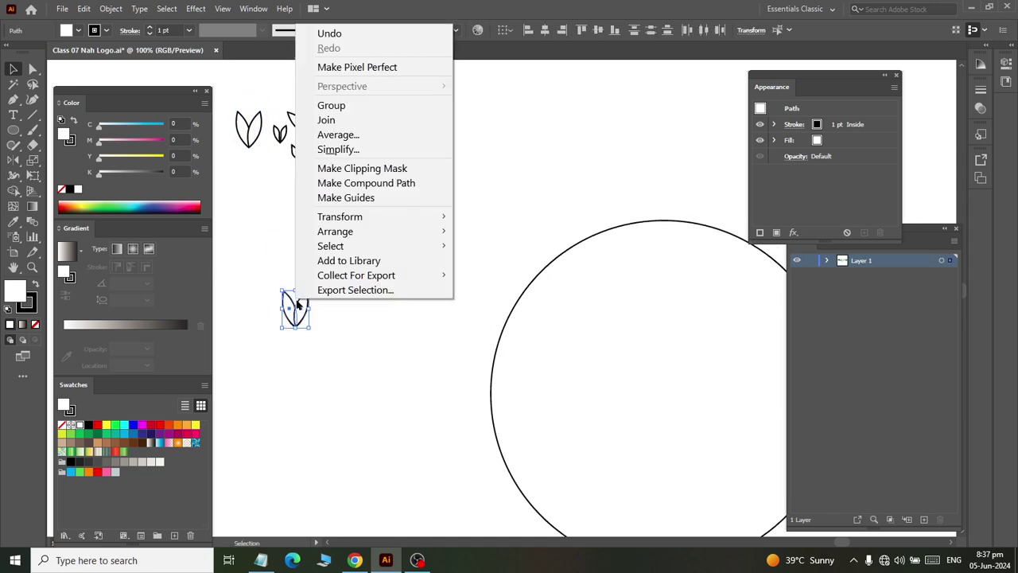
{"action": "left_click", "coordinate": [331, 105]}
{"action": "left_click", "coordinate": [330, 325]}
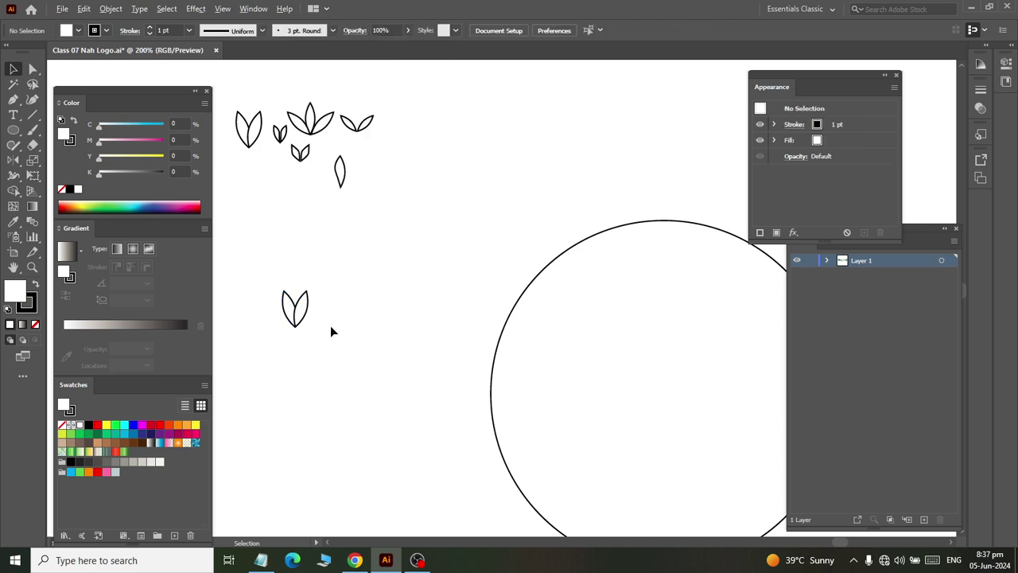
{"action": "scroll", "coordinate": [330, 325], "scroll_direction": "up", "scroll_amount": 2}
{"action": "left_click", "coordinate": [267, 312]}
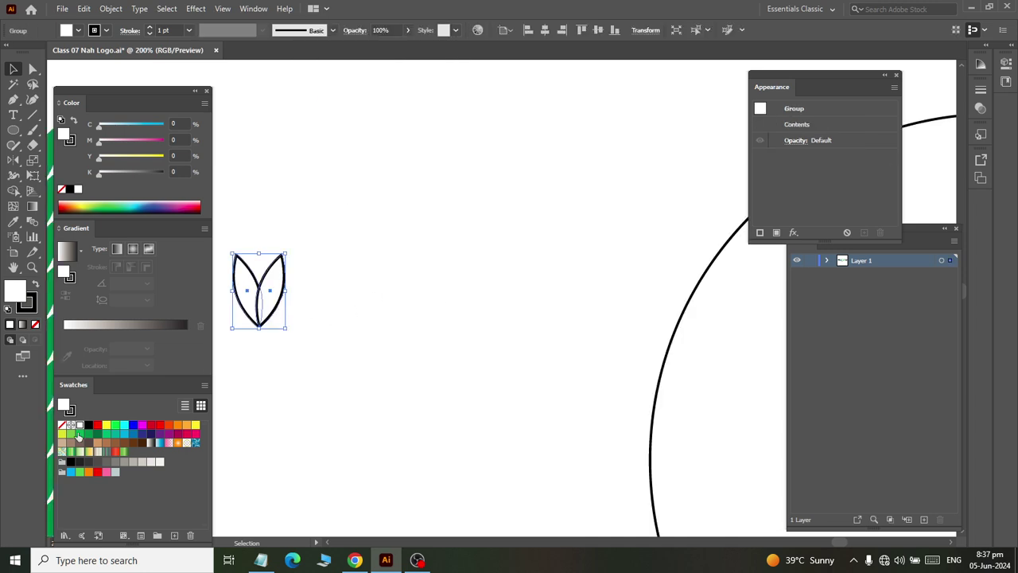
Step: Fill the copied leaf group with green
{"action": "left_click", "coordinate": [79, 433]}
{"action": "left_click", "coordinate": [275, 372]}
{"action": "scroll", "coordinate": [282, 354], "scroll_direction": "up", "scroll_amount": 1}
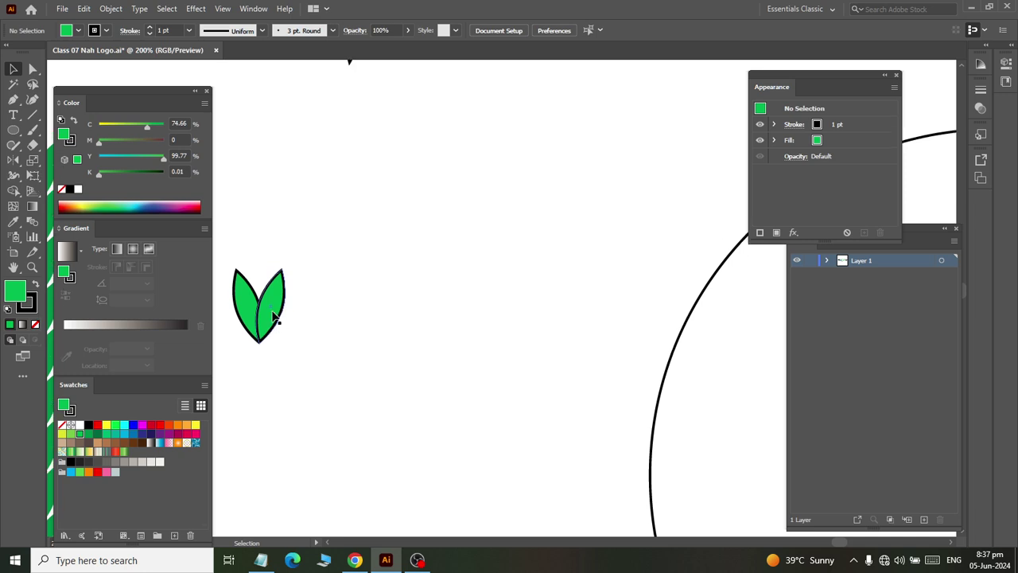
{"action": "right_click", "coordinate": [273, 311]}
{"action": "key", "text": "Escape"}
Step: Ungroup the two leaves and give the left leaf a lighter green fill
{"action": "left_click", "coordinate": [262, 299]}
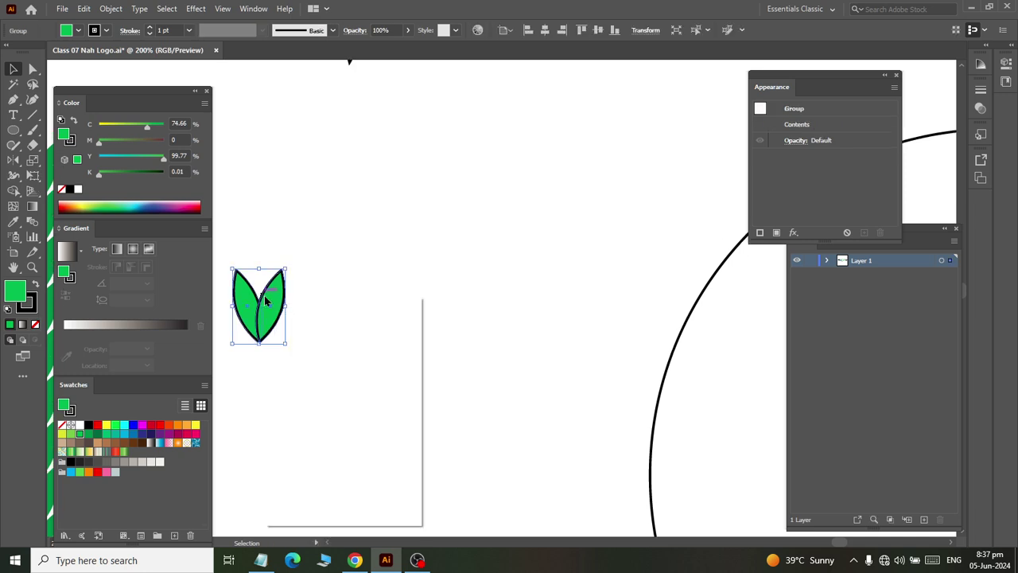
{"action": "right_click", "coordinate": [263, 293]}
{"action": "left_click", "coordinate": [323, 405]}
{"action": "left_click", "coordinate": [340, 390]}
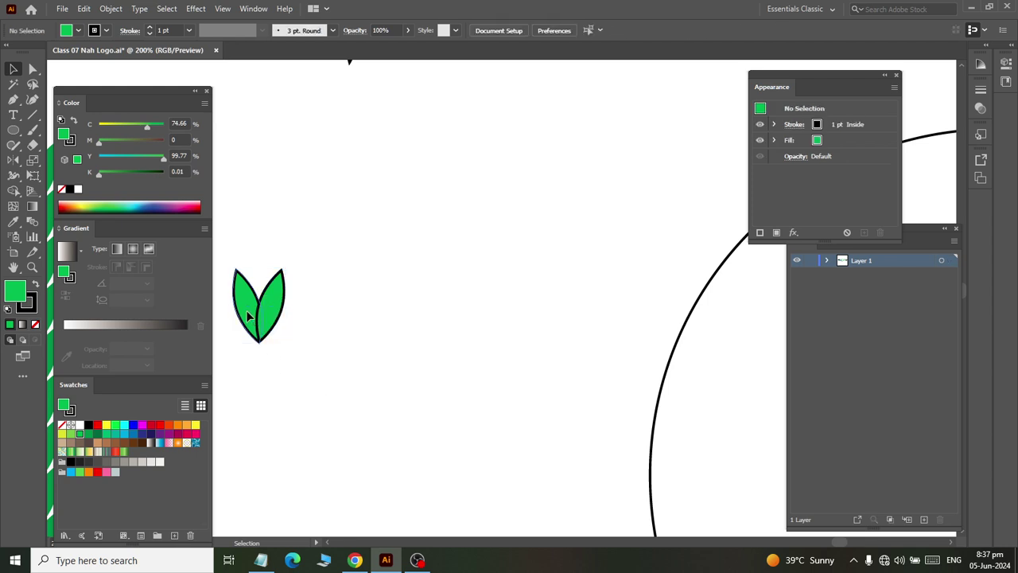
{"action": "left_click", "coordinate": [245, 310]}
{"action": "left_click", "coordinate": [71, 434]}
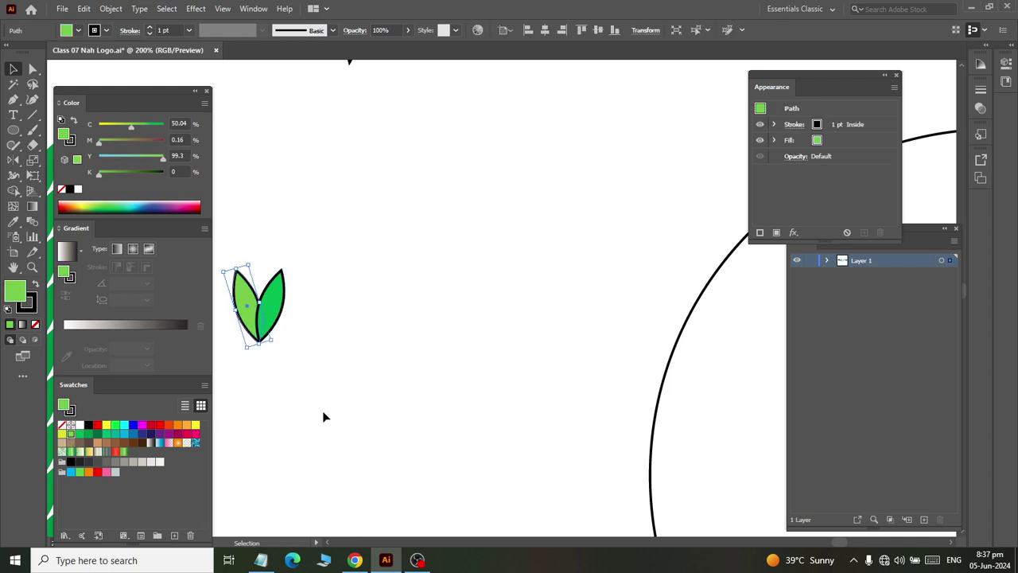
{"action": "left_click", "coordinate": [322, 411]}
Step: Set the stroke of both leaves to None, removing the black outline
{"action": "left_click_drag", "start_coordinate": [237, 334], "coordinate": [237, 334]}
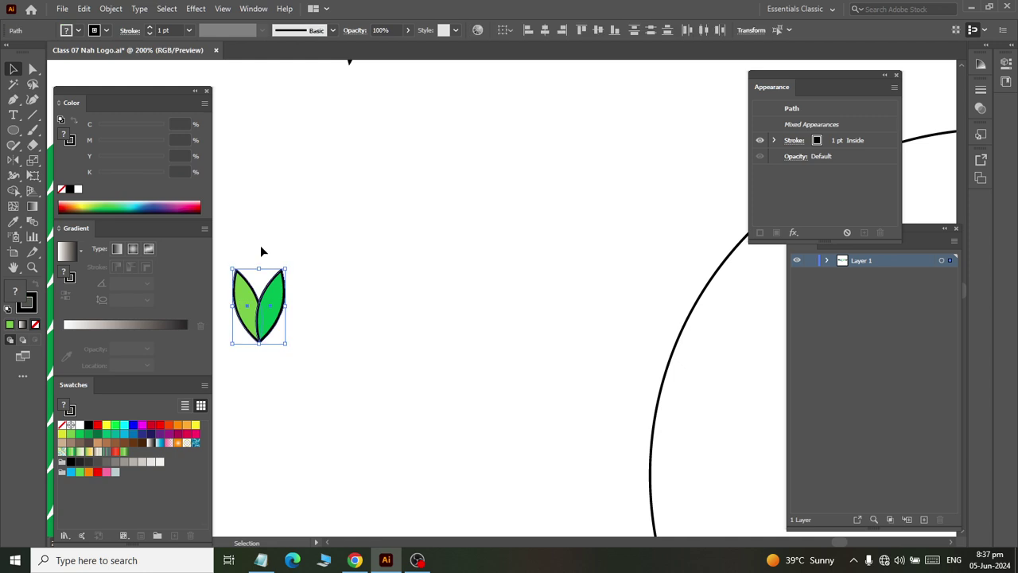
{"action": "left_click", "coordinate": [282, 323]}
{"action": "right_click", "coordinate": [334, 318]}
{"action": "left_click", "coordinate": [348, 311]}
{"action": "left_click_drag", "start_coordinate": [342, 391], "coordinate": [230, 258]}
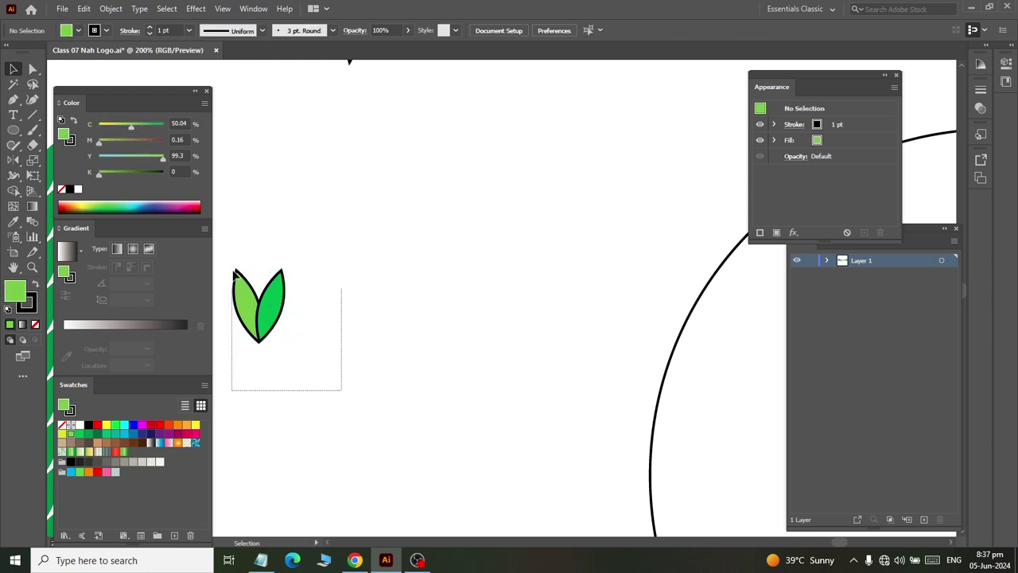
{"action": "left_click", "coordinate": [106, 30]}
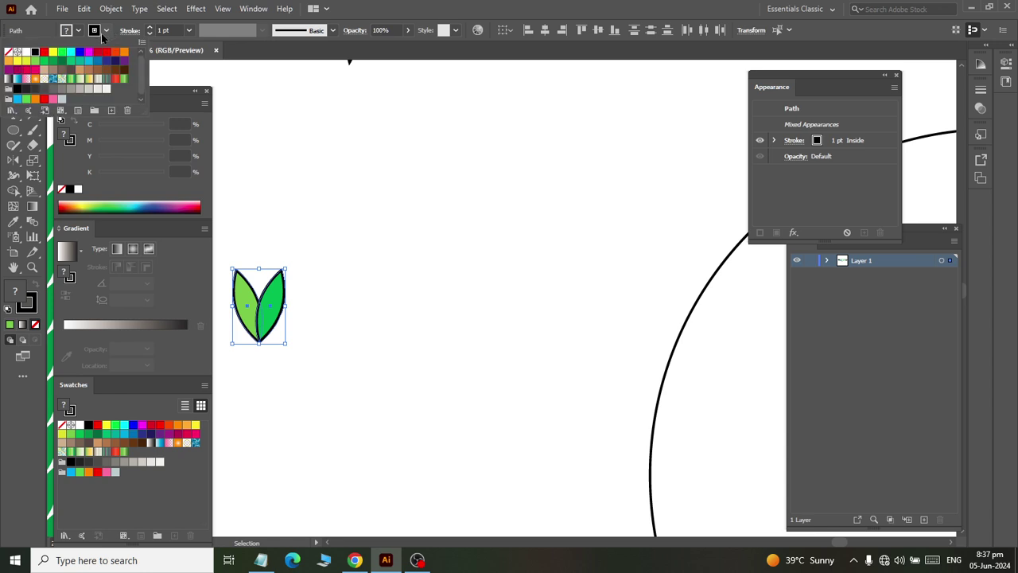
{"action": "left_click", "coordinate": [7, 56]}
{"action": "left_click", "coordinate": [325, 387]}
Step: Group the two leaves together
{"action": "left_click_drag", "start_coordinate": [326, 385], "coordinate": [212, 245]}
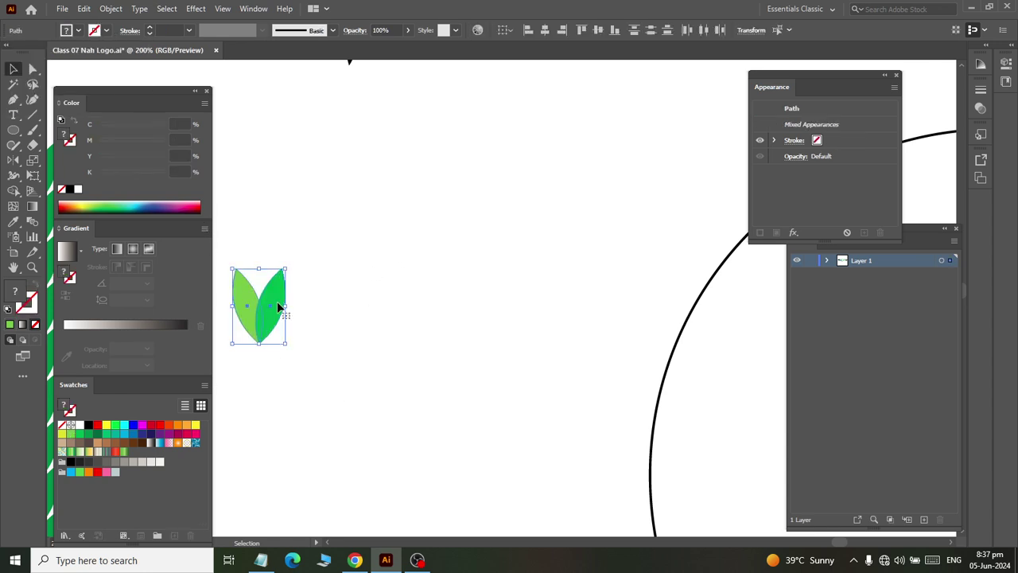
{"action": "right_click", "coordinate": [270, 326]}
{"action": "left_click", "coordinate": [310, 139]}
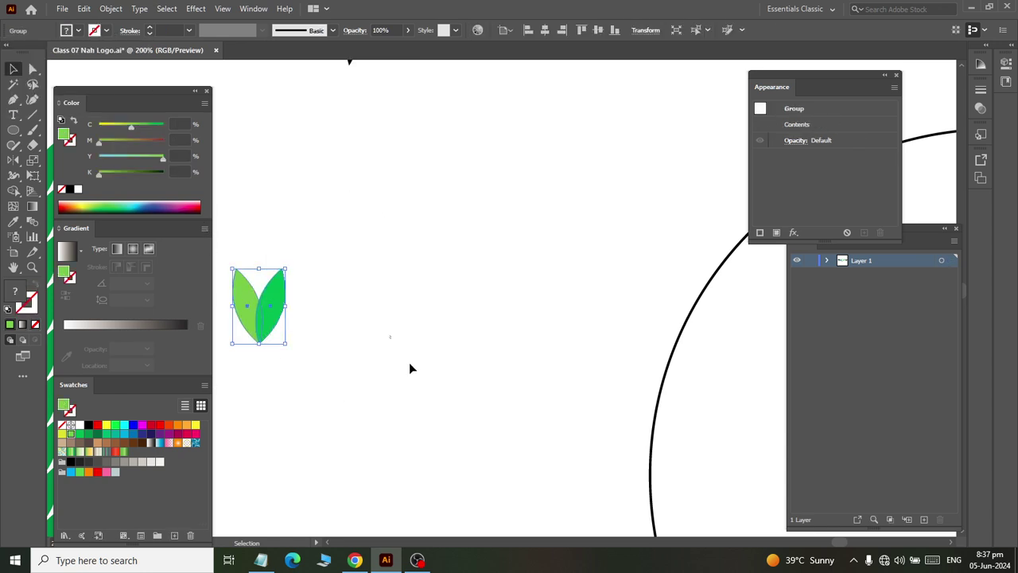
{"action": "left_click", "coordinate": [379, 332]}
Step: Align the leaf sprig to the circle with Horizontal Align Center and Vertical Align Bottom
{"action": "key", "text": "ctrl+1"}
{"action": "scroll", "coordinate": [430, 364], "scroll_direction": "down", "scroll_amount": 1}
{"action": "scroll", "coordinate": [427, 350], "scroll_direction": "down", "scroll_amount": 5}
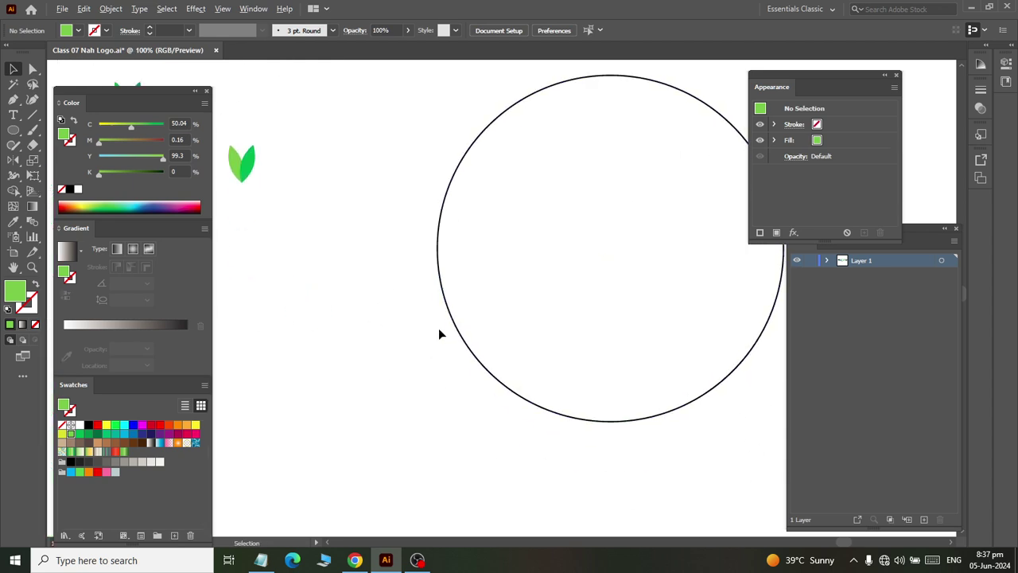
{"action": "scroll", "coordinate": [441, 334], "scroll_direction": "right", "scroll_amount": 2}
{"action": "scroll", "coordinate": [443, 334], "scroll_direction": "up", "scroll_amount": 5, "text": "alt"}
{"action": "scroll", "coordinate": [443, 334], "scroll_direction": "down", "scroll_amount": 1, "text": "alt"}
{"action": "scroll", "coordinate": [442, 334], "scroll_direction": "down", "scroll_amount": 6, "text": "alt"}
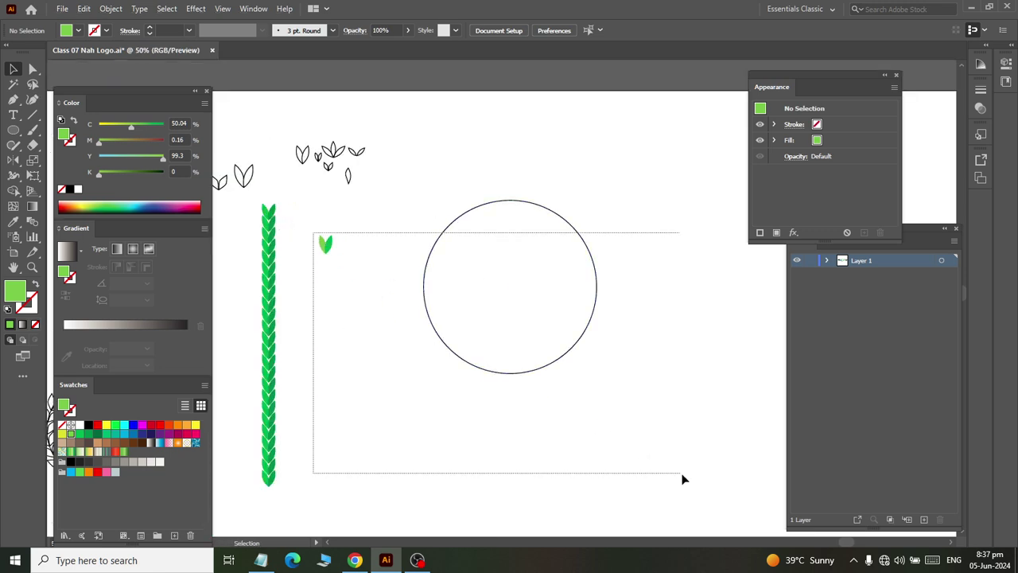
{"action": "left_click_drag", "start_coordinate": [366, 284], "coordinate": [686, 477]}
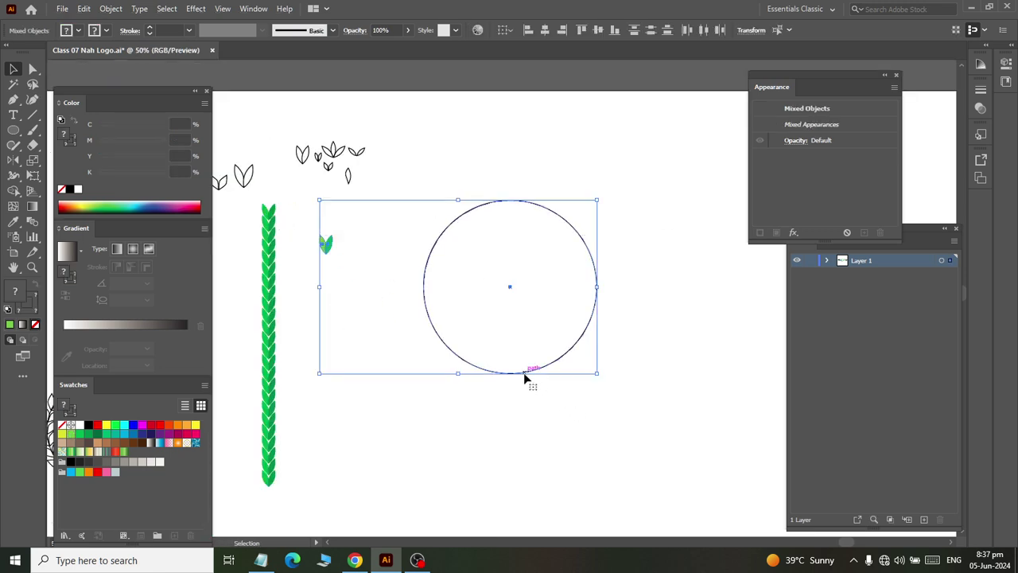
{"action": "left_click", "coordinate": [545, 30]}
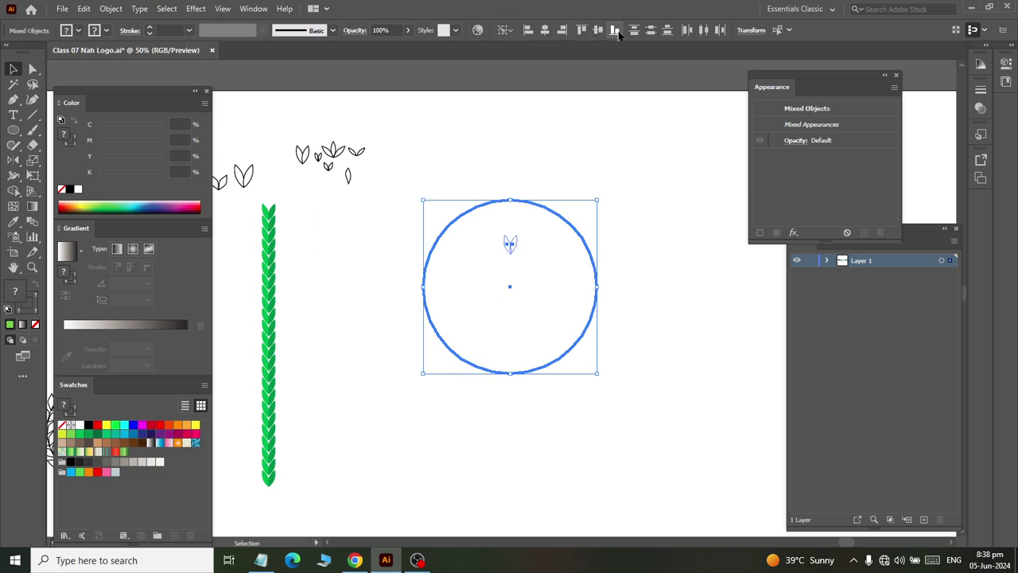
{"action": "left_click", "coordinate": [615, 30]}
{"action": "left_click", "coordinate": [518, 385]}
{"action": "scroll", "coordinate": [489, 278], "scroll_direction": "up", "scroll_amount": 3}
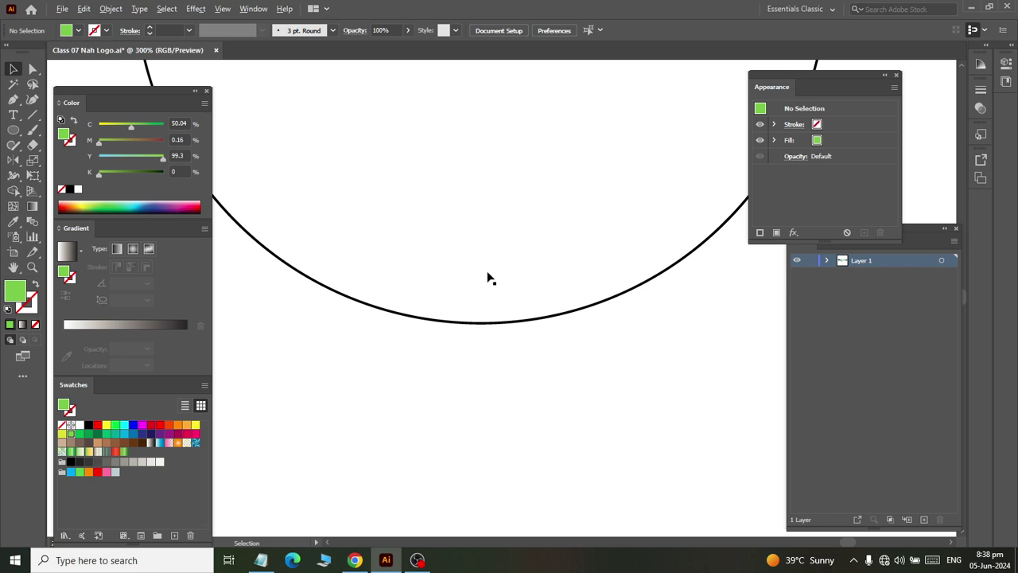
{"action": "scroll", "coordinate": [456, 307], "scroll_direction": "up", "scroll_amount": 2}
{"action": "left_click", "coordinate": [451, 307]}
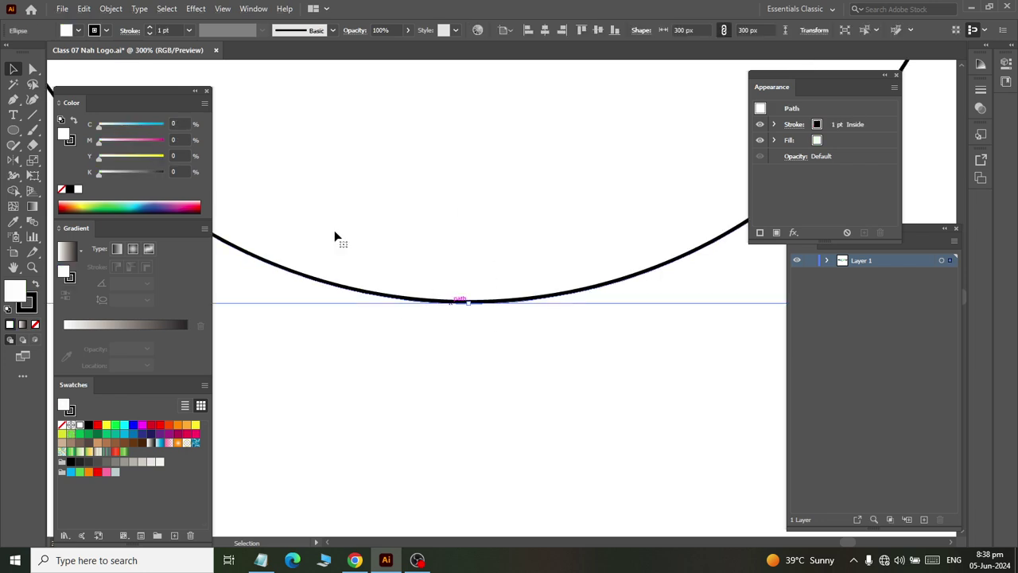
Step: Set the circle's fill to None
{"action": "left_click", "coordinate": [78, 30]}
{"action": "left_click", "coordinate": [8, 52]}
{"action": "left_click", "coordinate": [315, 405]}
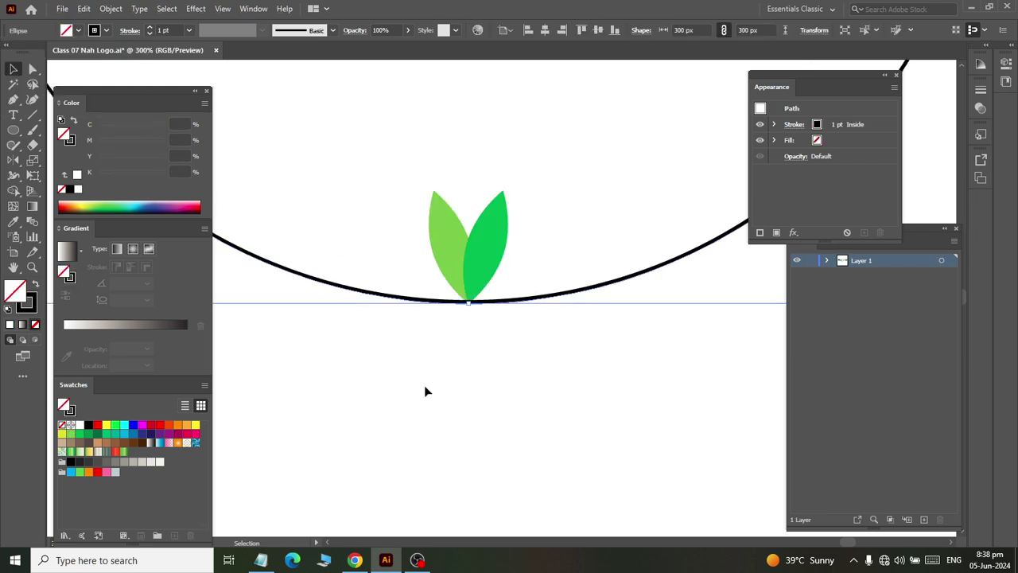
Step: Rotate the leaf group about -83° around its base to lie along the circle's curve
{"action": "left_click", "coordinate": [424, 389]}
{"action": "left_click", "coordinate": [466, 273]}
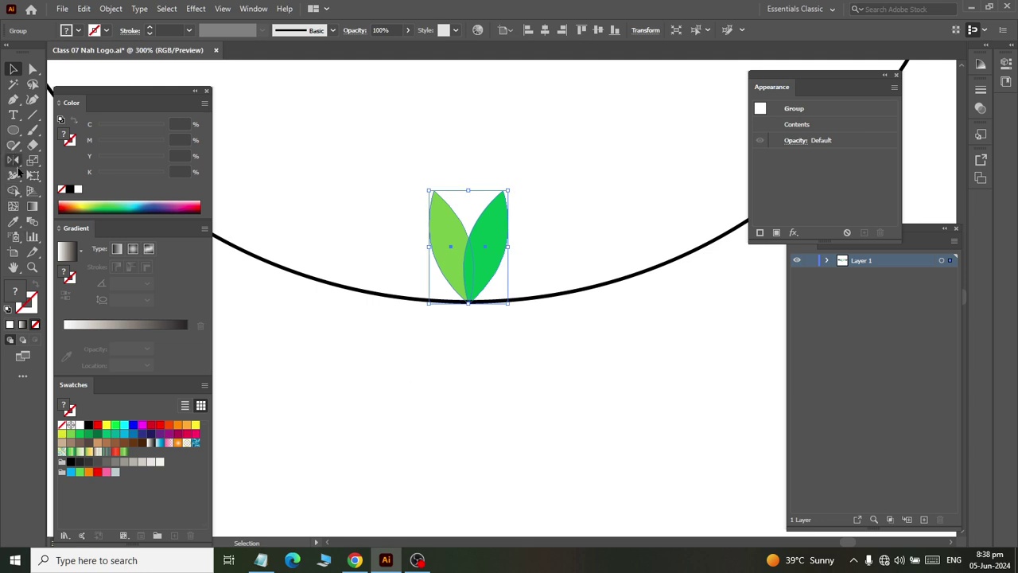
{"action": "mouse_move", "coordinate": [12, 160]}
{"action": "left_mouse_down"}
{"action": "mouse_move", "coordinate": [53, 175]}
{"action": "mouse_move", "coordinate": [71, 160]}
{"action": "left_mouse_up"}
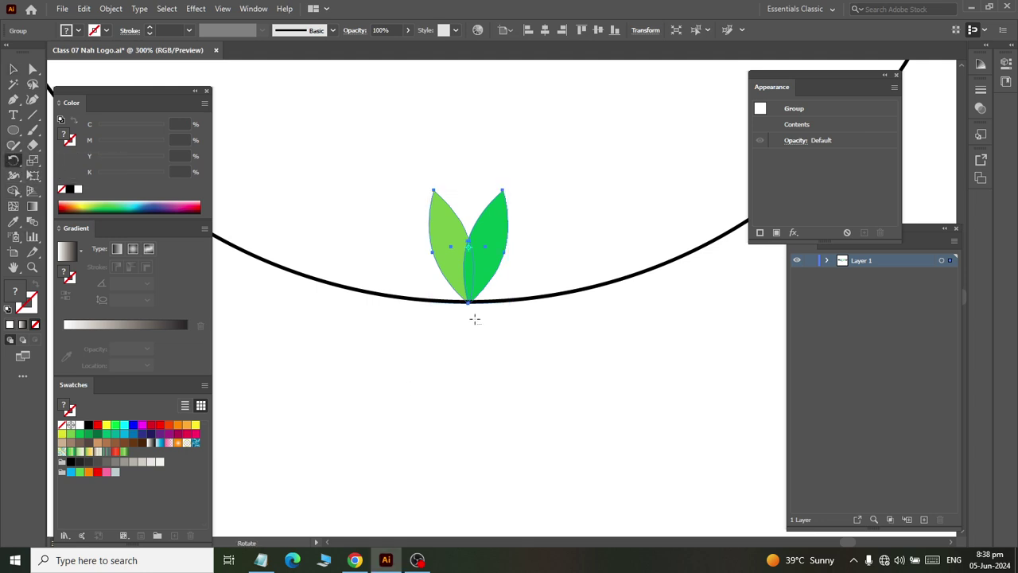
{"action": "scroll", "coordinate": [474, 319], "scroll_direction": "up", "scroll_amount": 2, "text": "alt"}
{"action": "left_click", "coordinate": [461, 296]}
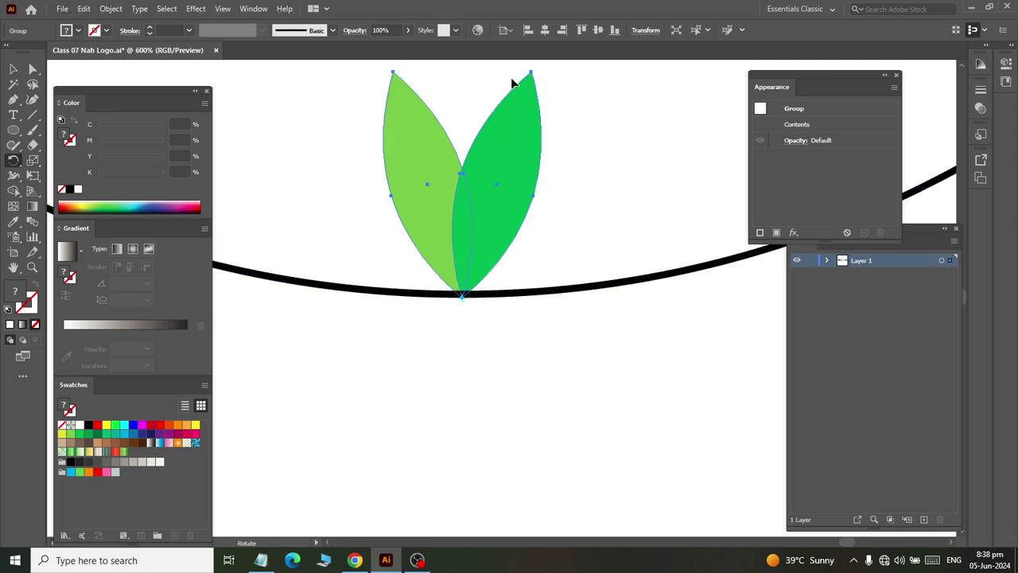
{"action": "left_click_drag", "start_coordinate": [528, 77], "coordinate": [660, 338]}
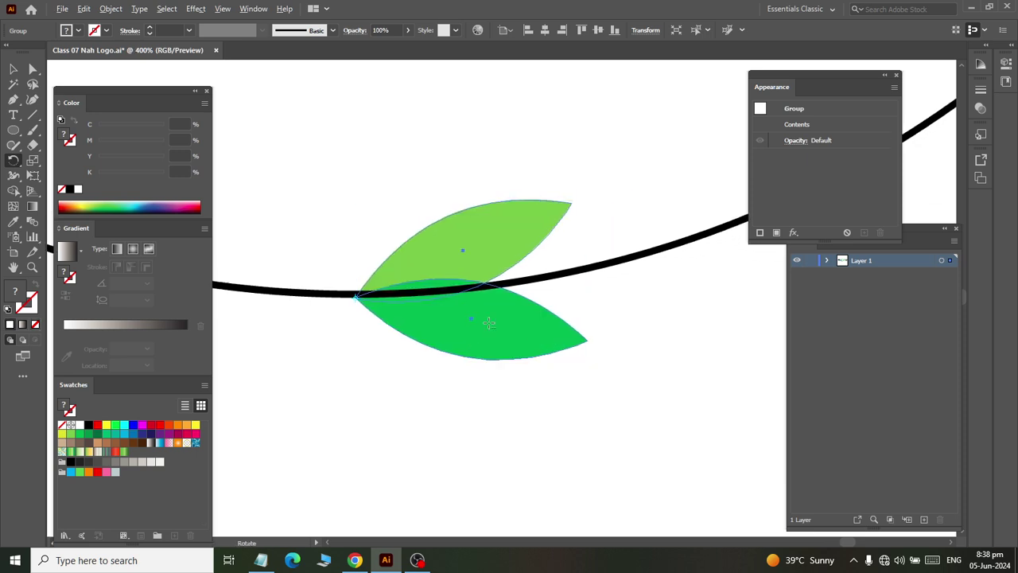
{"action": "key", "text": "ctrl+minus"}
{"action": "key", "text": "ctrl+minus"}
{"action": "scroll", "coordinate": [499, 328], "scroll_direction": "right", "scroll_amount": 2}
{"action": "key", "text": "r"}
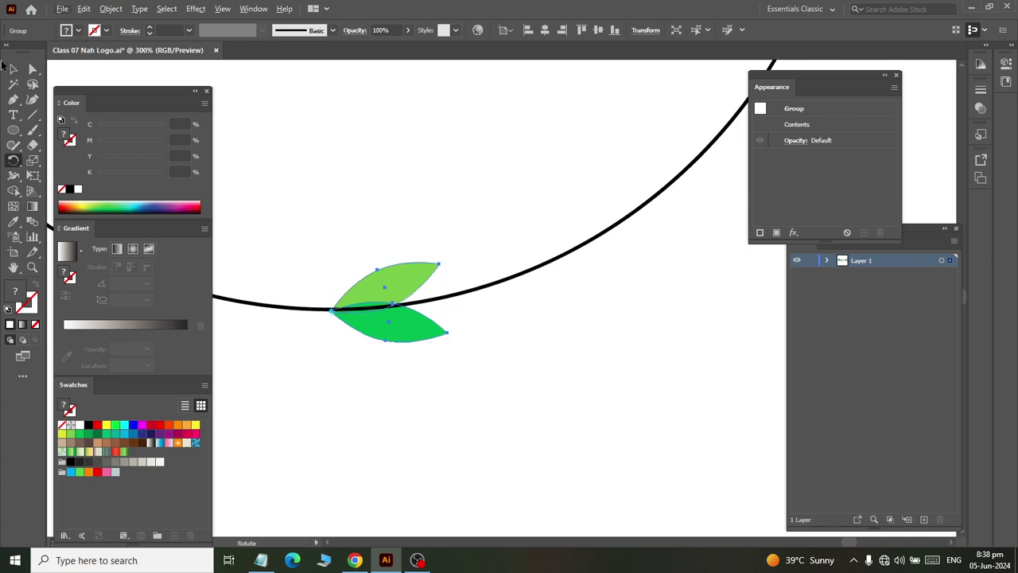
{"action": "key", "text": "ctrl+minus"}
{"action": "key", "text": "ctrl+minus"}
{"action": "key", "text": "ctrl+minus"}
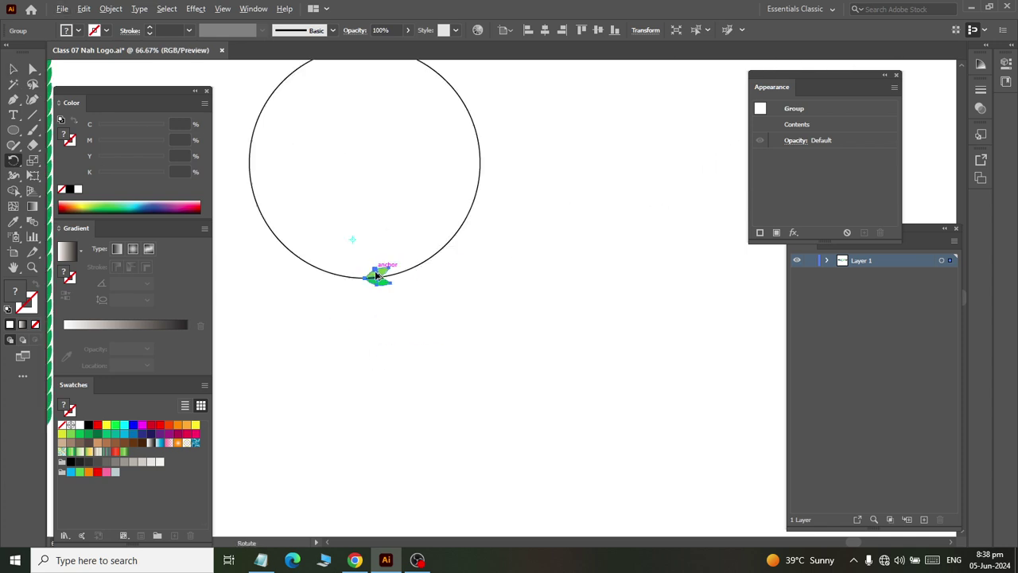
Step: Select the leaf group and set the Rotate tool's pivot at the circle's centre
{"action": "left_click", "coordinate": [12, 70]}
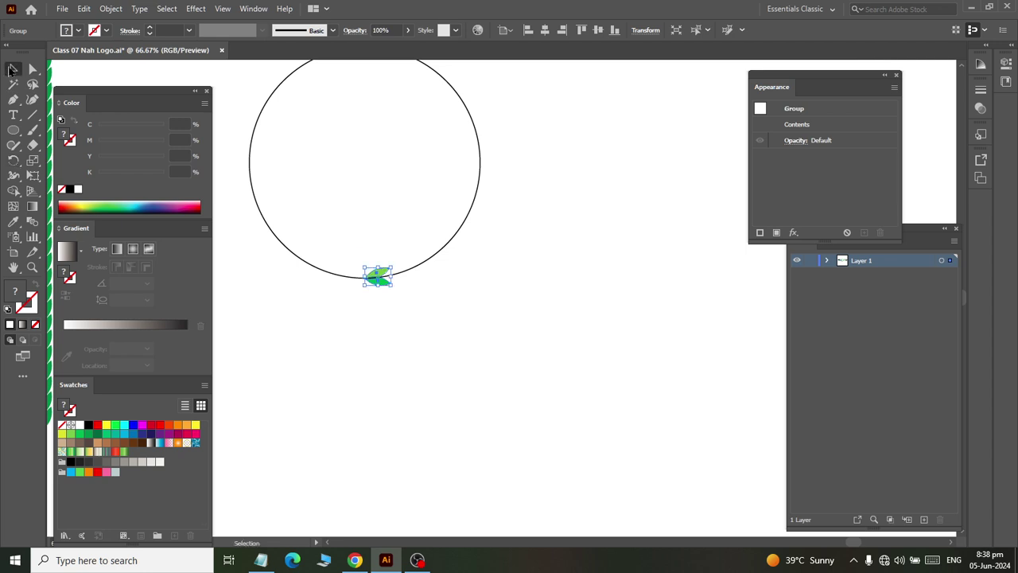
{"action": "left_click", "coordinate": [413, 309]}
{"action": "left_click", "coordinate": [373, 279]}
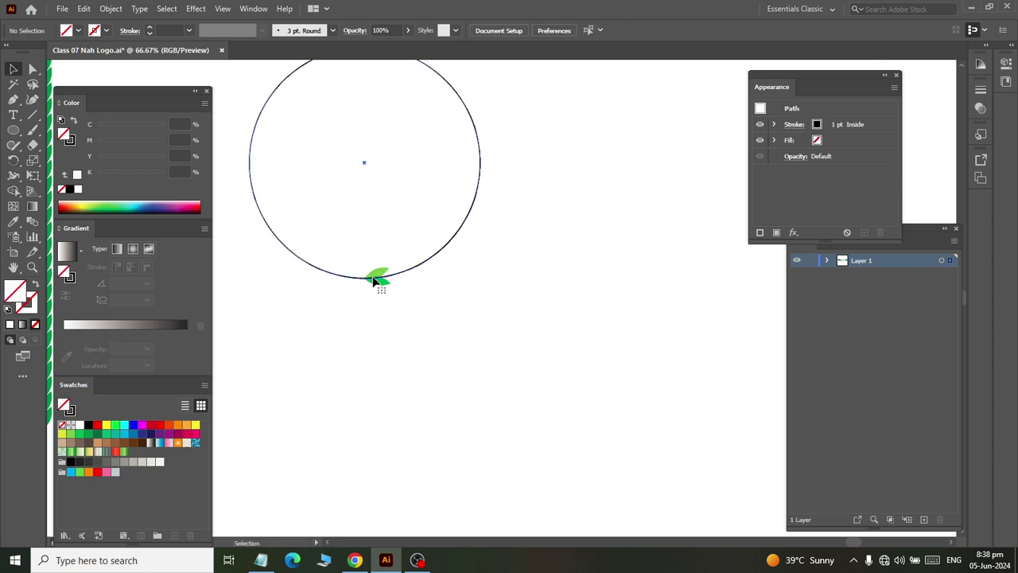
{"action": "left_click", "coordinate": [386, 292]}
{"action": "left_click", "coordinate": [379, 276]}
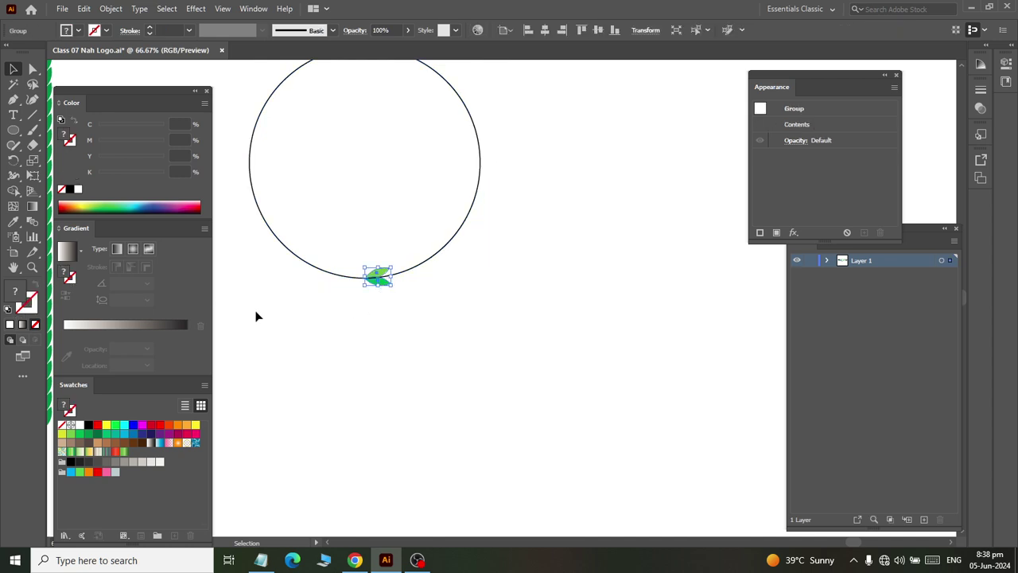
{"action": "left_click", "coordinate": [13, 160]}
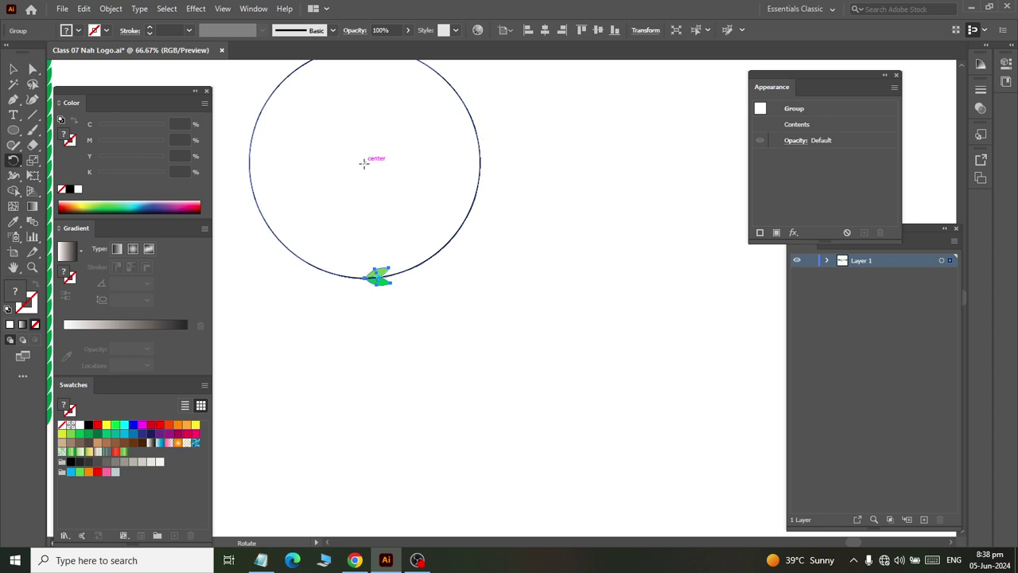
{"action": "left_click", "coordinate": [364, 165]}
{"action": "left_click_drag", "start_coordinate": [374, 279], "coordinate": [379, 336]}
Step: Rotate a copy of the leaves around the circle and repeat with Ctrl+D to close the wreath
{"action": "key", "text": "ctrl+equal"}
{"action": "key", "text": "ctrl+equal"}
{"action": "key", "text": "ctrl+equal"}
{"action": "key", "text": "ctrl+equal"}
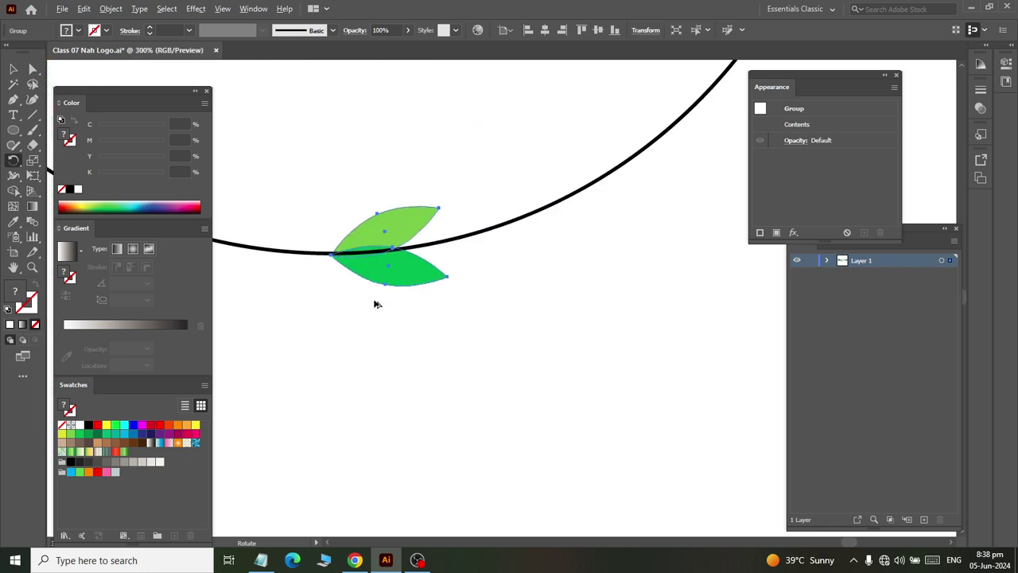
{"action": "left_click_drag", "start_coordinate": [363, 261], "coordinate": [457, 264]}
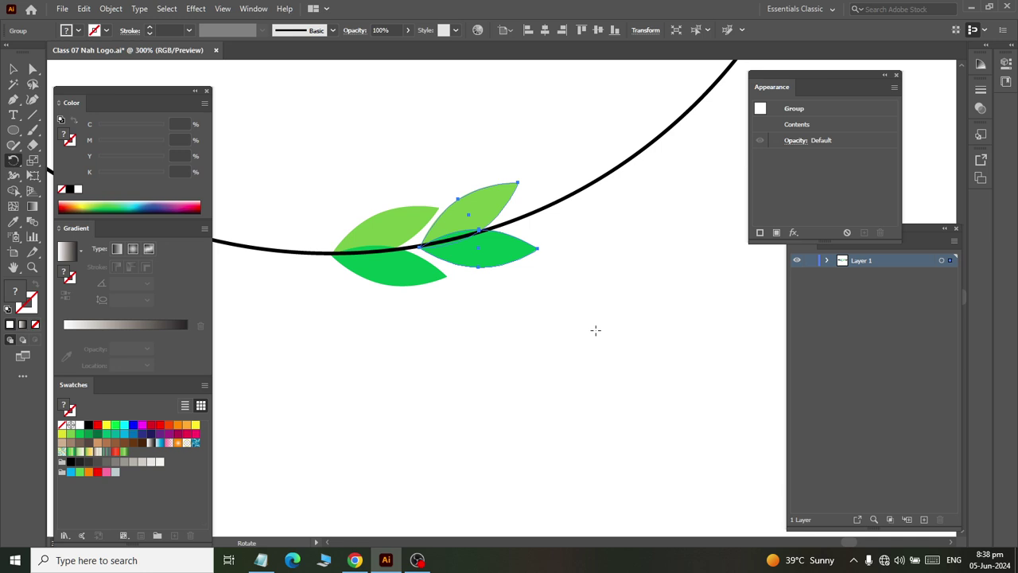
{"action": "key", "text": "ctrl"}
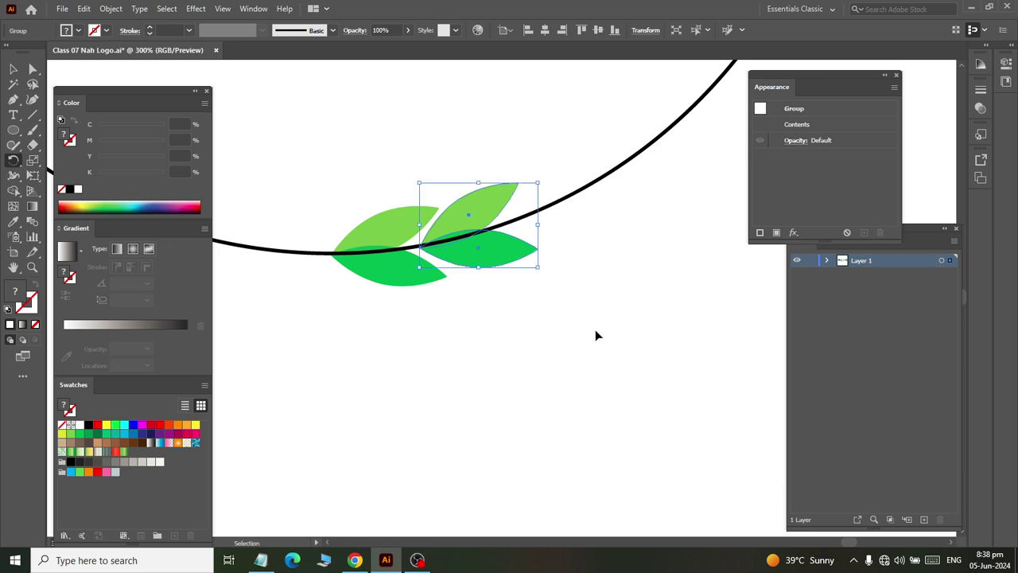
{"action": "key", "text": "ctrl+d"}
{"action": "key", "text": "ctrl+d"}
{"action": "key", "text": "ctrl+d"}
{"action": "key", "text": "ctrl+d"}
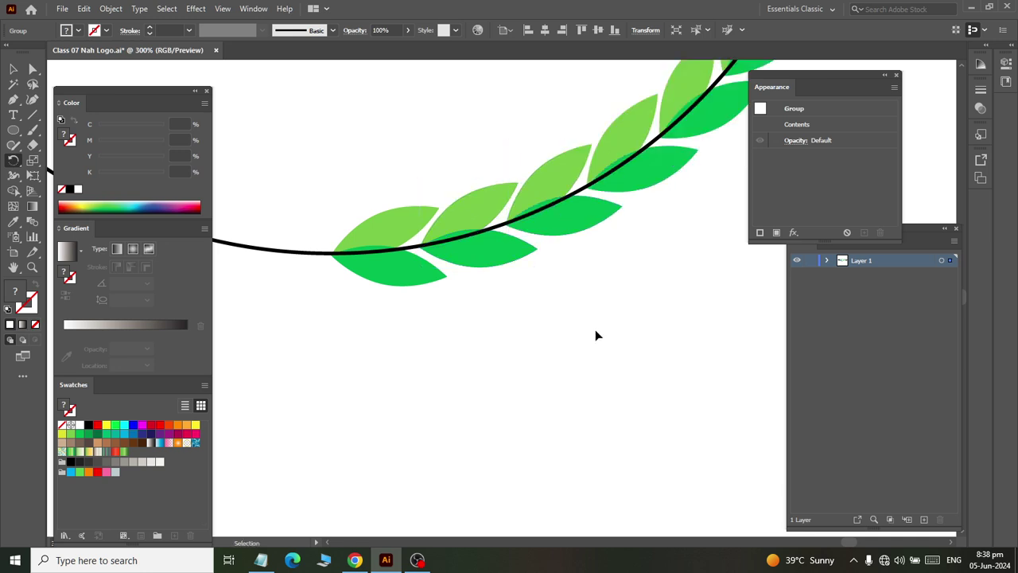
{"action": "scroll", "coordinate": [578, 311], "scroll_direction": "down", "scroll_amount": 1}
{"action": "scroll", "coordinate": [578, 311], "scroll_direction": "down", "scroll_amount": 6}
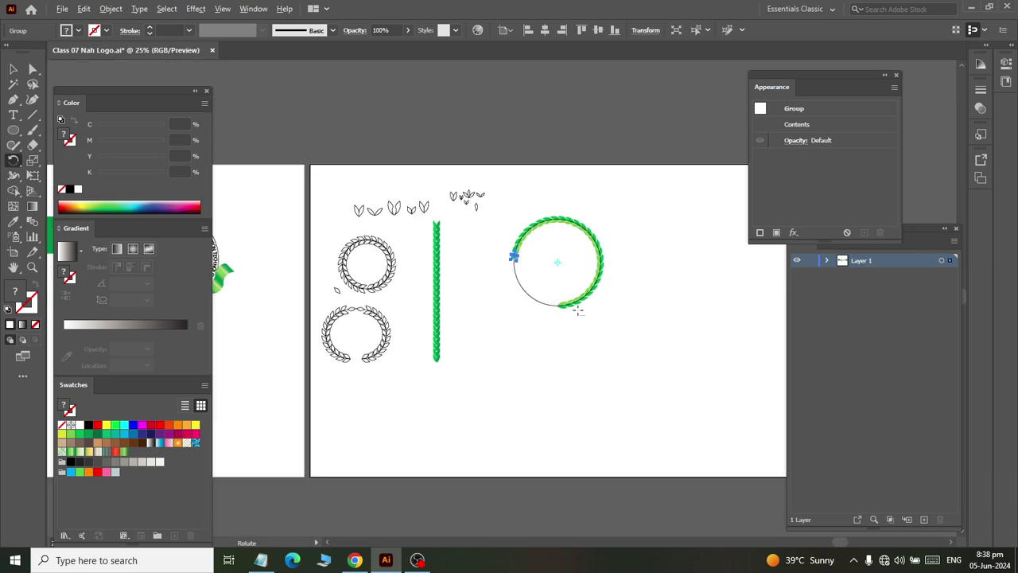
{"action": "key", "text": "ctrl+d"}
{"action": "key", "text": "ctrl+d"}
{"action": "key", "text": "ctrl+d"}
{"action": "key", "text": "ctrl+d"}
{"action": "key", "text": "ctrl+d"}
{"action": "key", "text": "ctrl+d"}
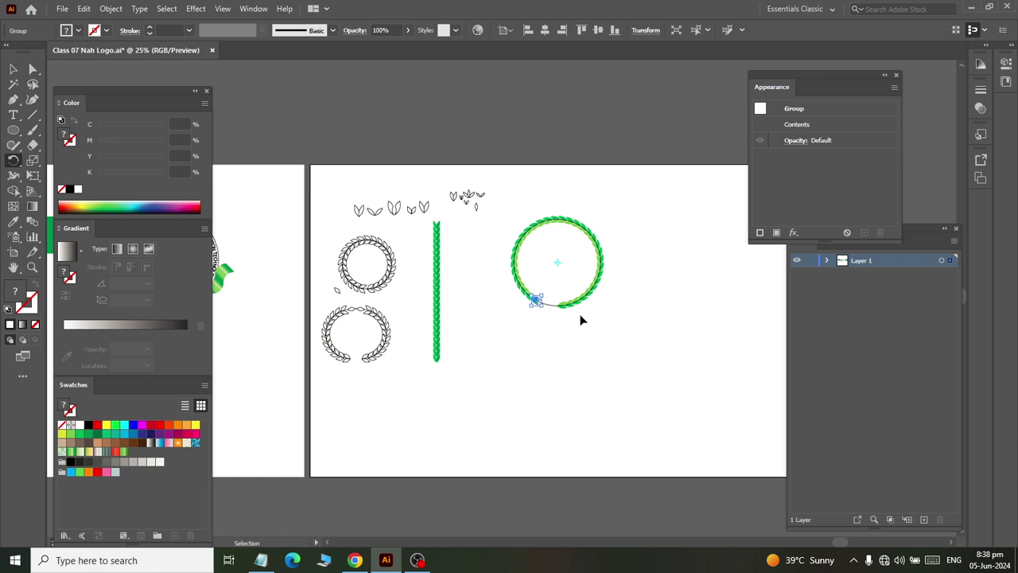
{"action": "key", "text": "ctrl+d"}
{"action": "key", "text": "ctrl+d"}
{"action": "scroll", "coordinate": [566, 307], "scroll_direction": "up", "scroll_amount": 3}
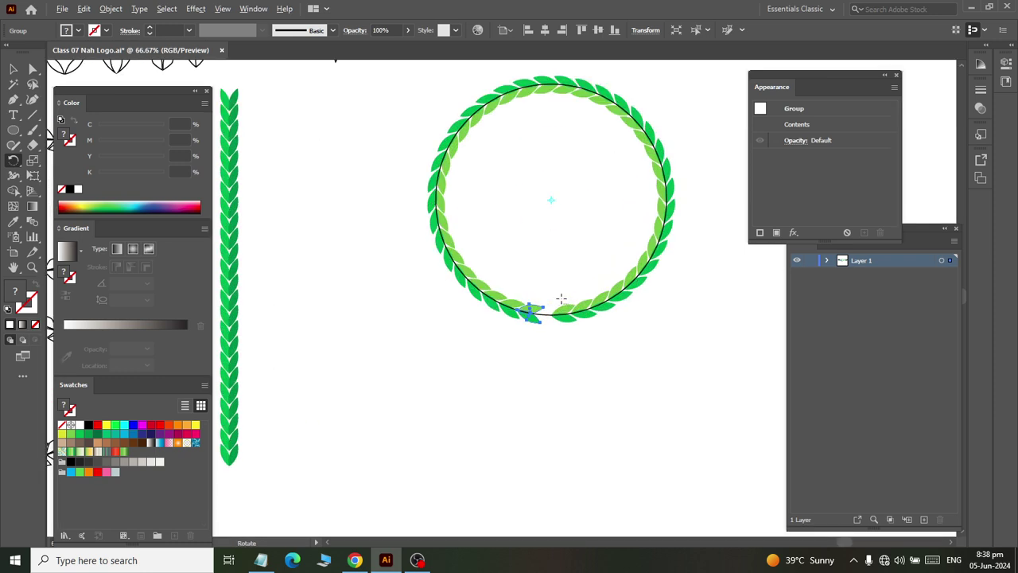
{"action": "scroll", "coordinate": [560, 298], "scroll_direction": "up", "scroll_amount": 1}
{"action": "scroll", "coordinate": [561, 296], "scroll_direction": "up", "scroll_amount": 1}
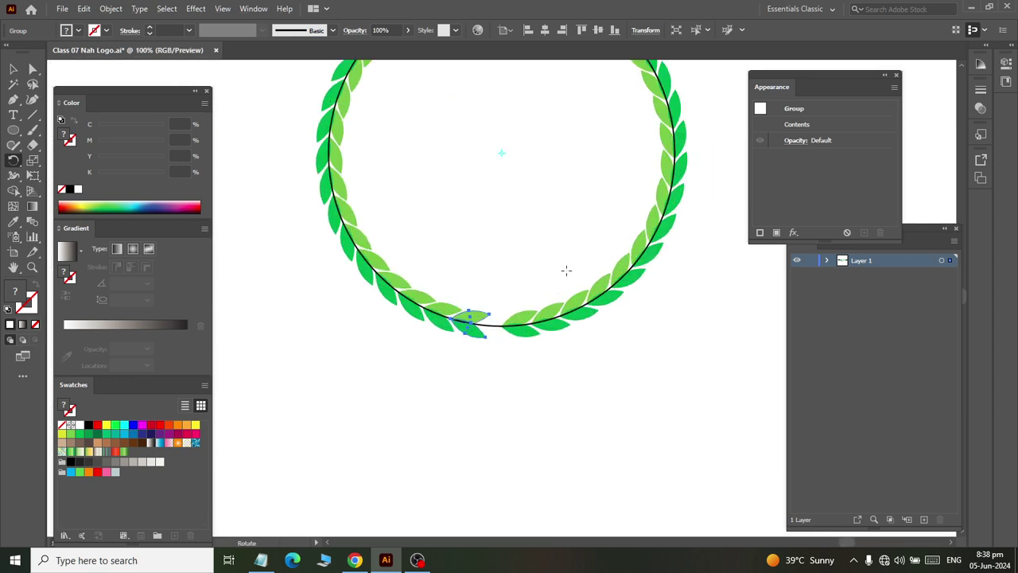
{"action": "scroll", "coordinate": [566, 270], "scroll_direction": "up", "scroll_amount": 3}
{"action": "scroll", "coordinate": [566, 265], "scroll_direction": "right", "scroll_amount": 2}
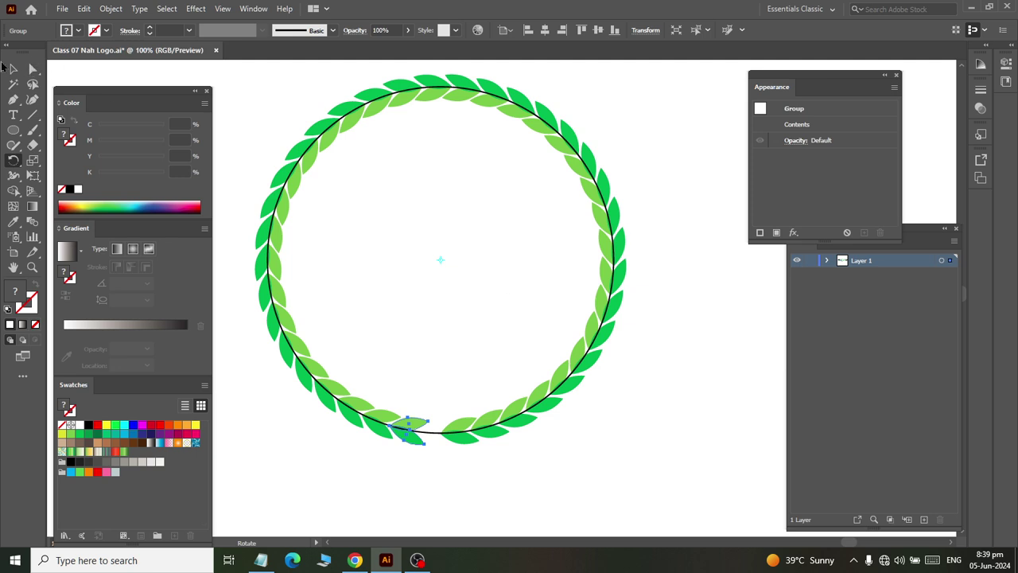
Step: Select the whole leaf wreath and drag a duplicate below the original
{"action": "key", "text": "v"}
{"action": "left_click", "coordinate": [279, 97]}
{"action": "scroll", "coordinate": [279, 97], "scroll_direction": "down", "scroll_amount": 2}
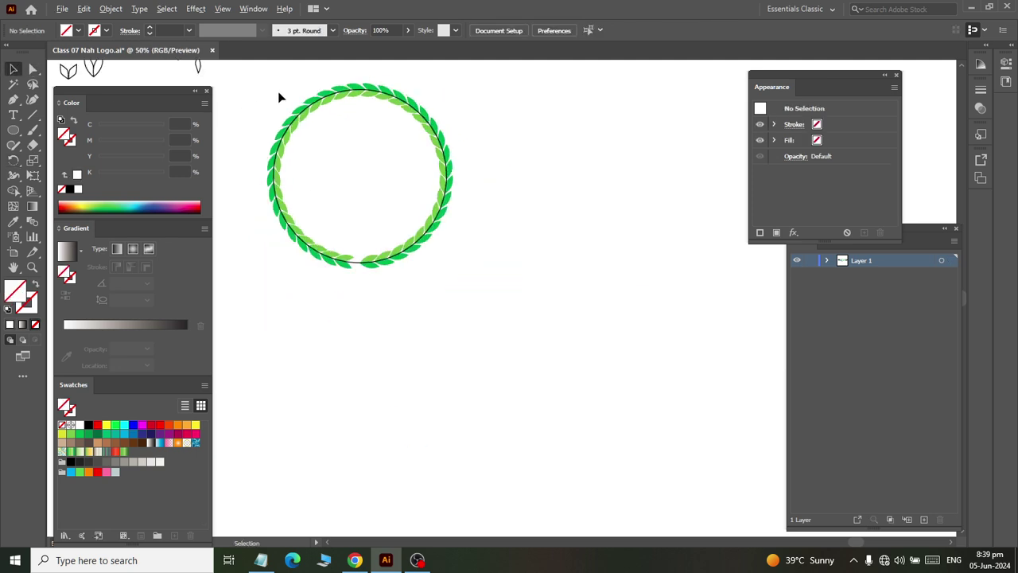
{"action": "left_click_drag", "start_coordinate": [239, 73], "coordinate": [536, 326]}
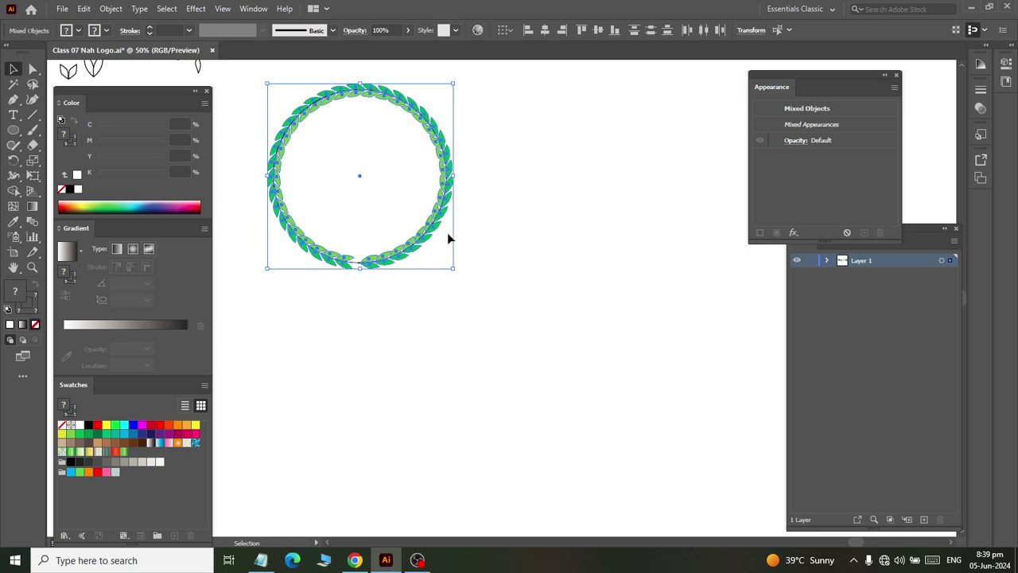
{"action": "left_click_drag", "start_coordinate": [425, 237], "coordinate": [472, 477]}
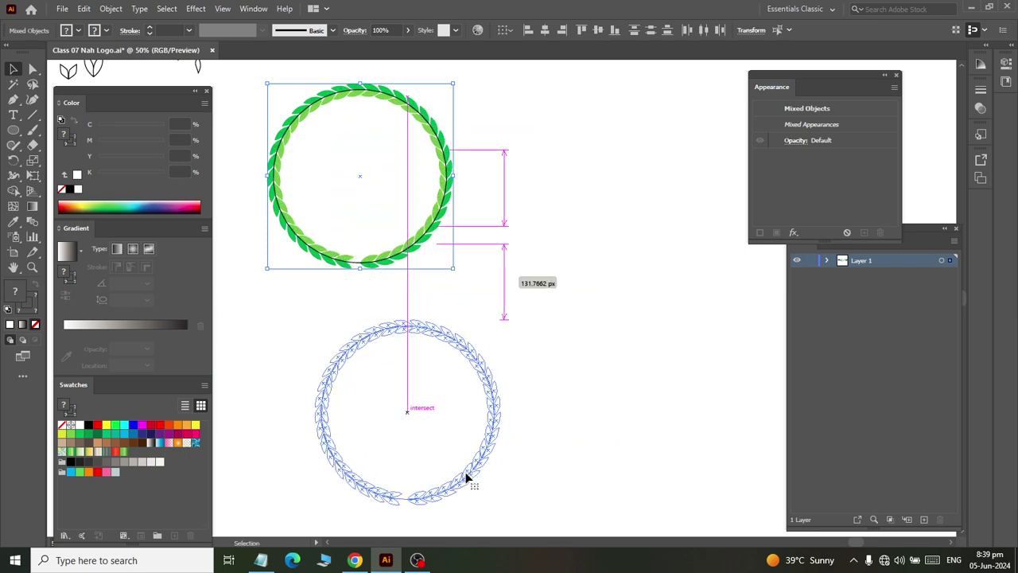
Step: With Direct Selection, marquee-select the left half of the lower wreath
{"action": "scroll", "coordinate": [423, 499], "scroll_direction": "up", "scroll_amount": 1}
{"action": "scroll", "coordinate": [423, 498], "scroll_direction": "up", "scroll_amount": 1}
{"action": "scroll", "coordinate": [422, 488], "scroll_direction": "up", "scroll_amount": 1}
{"action": "scroll", "coordinate": [440, 473], "scroll_direction": "left", "scroll_amount": 3}
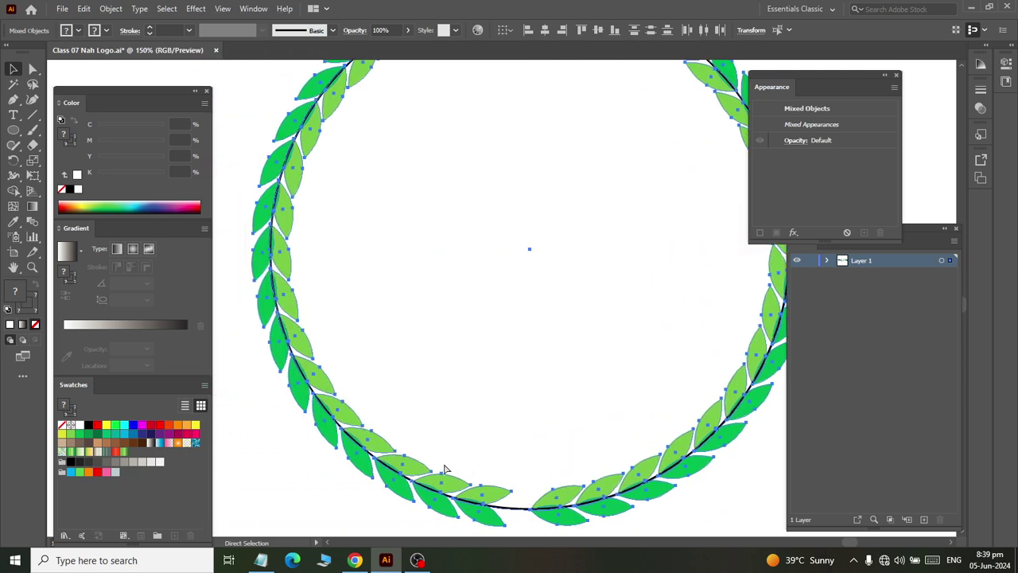
{"action": "scroll", "coordinate": [443, 475], "scroll_direction": "left", "scroll_amount": 1}
{"action": "scroll", "coordinate": [486, 414], "scroll_direction": "down", "scroll_amount": 2}
{"action": "scroll", "coordinate": [533, 390], "scroll_direction": "up", "scroll_amount": 1}
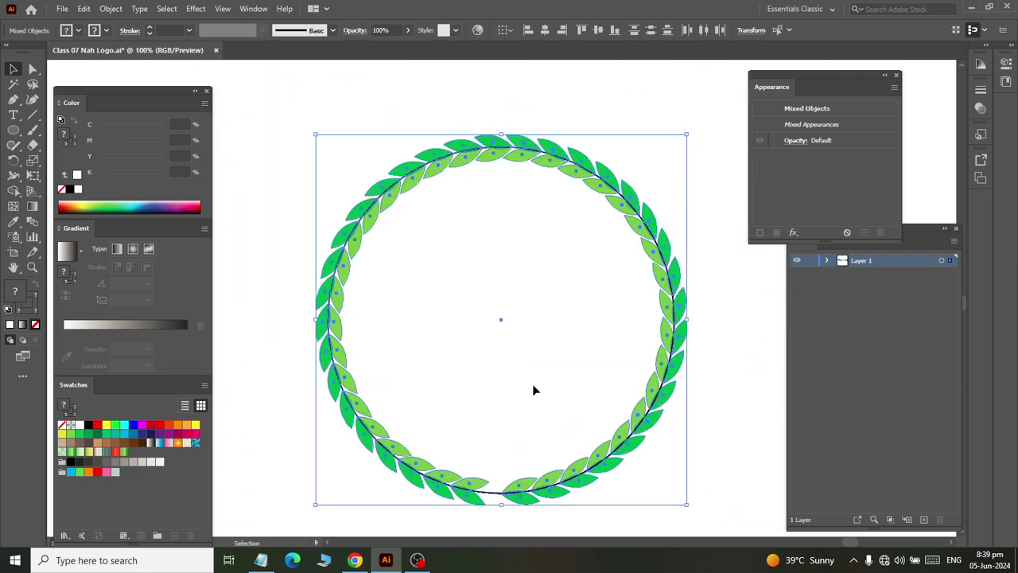
{"action": "left_click", "coordinate": [33, 69]}
{"action": "scroll", "coordinate": [402, 405], "scroll_direction": "down", "scroll_amount": 2}
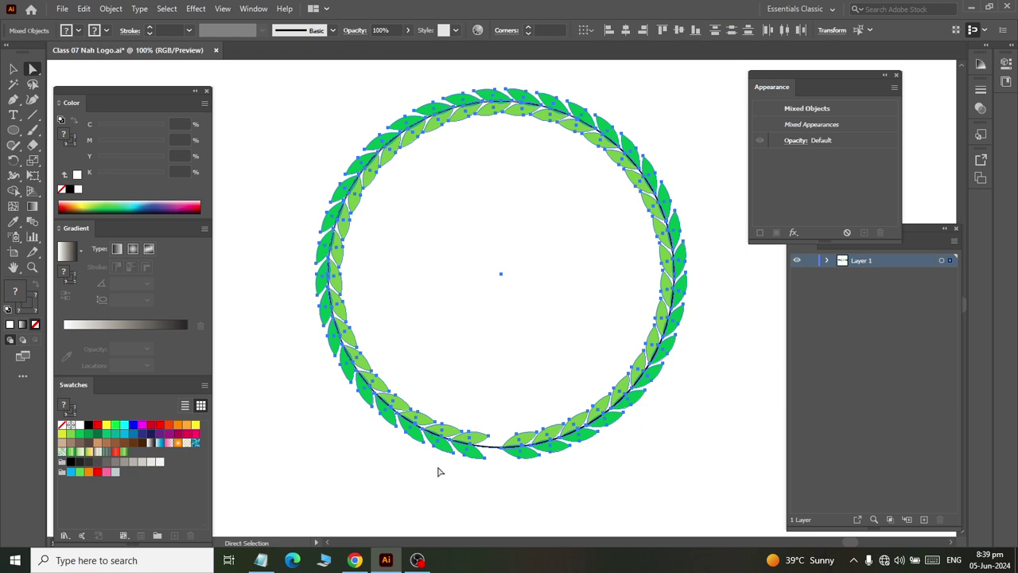
{"action": "mouse_move", "coordinate": [494, 460]}
{"action": "left_mouse_down"}
{"action": "mouse_move", "coordinate": [447, 89]}
{"action": "mouse_move", "coordinate": [323, 64]}
{"action": "left_mouse_up"}
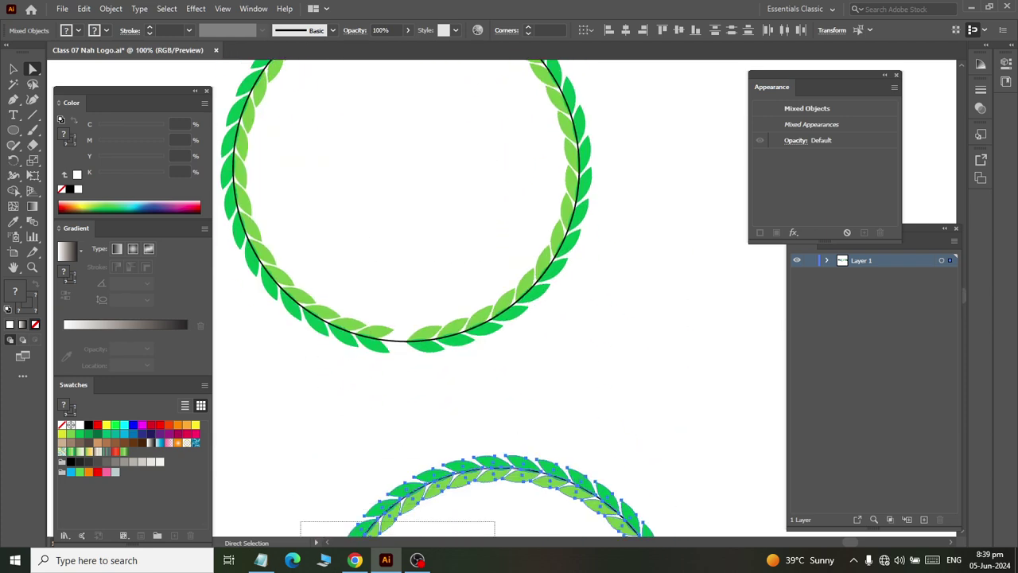
Step: Delete the selected left half of the copied wreath, leaving a right-hand arc
{"action": "mouse_move", "coordinate": [323, 533]}
{"action": "left_mouse_down"}
{"action": "mouse_move", "coordinate": [316, 471]}
{"action": "mouse_move", "coordinate": [233, 196]}
{"action": "left_mouse_up"}
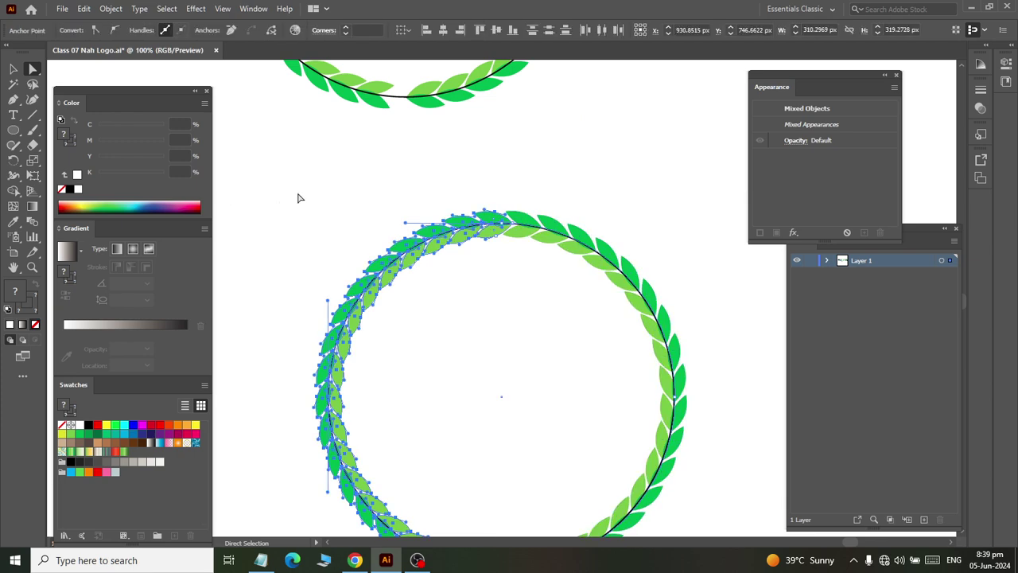
{"action": "key", "text": "Delete"}
{"action": "scroll", "coordinate": [552, 222], "scroll_direction": "up", "scroll_amount": 3}
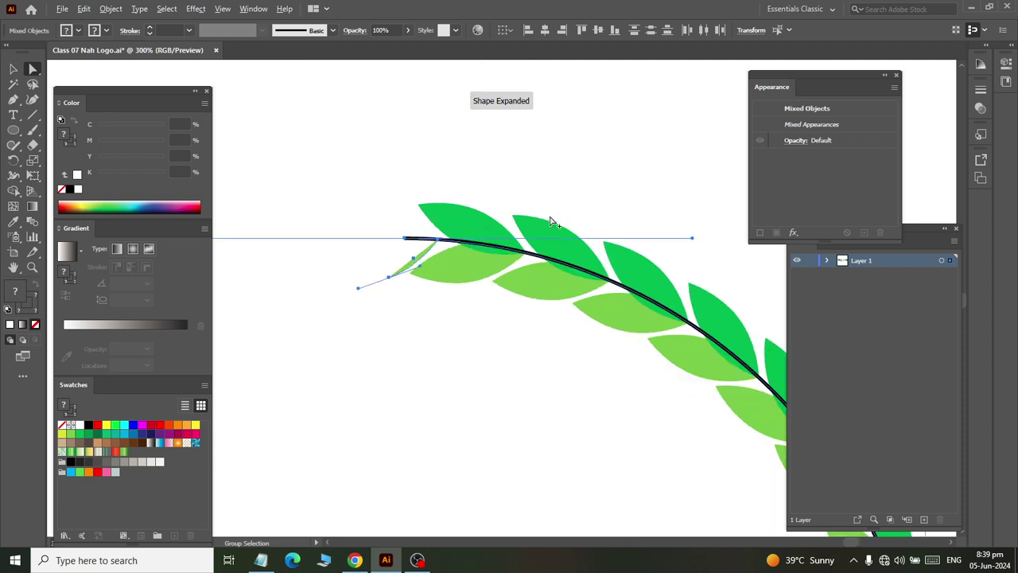
{"action": "left_click", "coordinate": [372, 334]}
{"action": "left_click", "coordinate": [433, 274]}
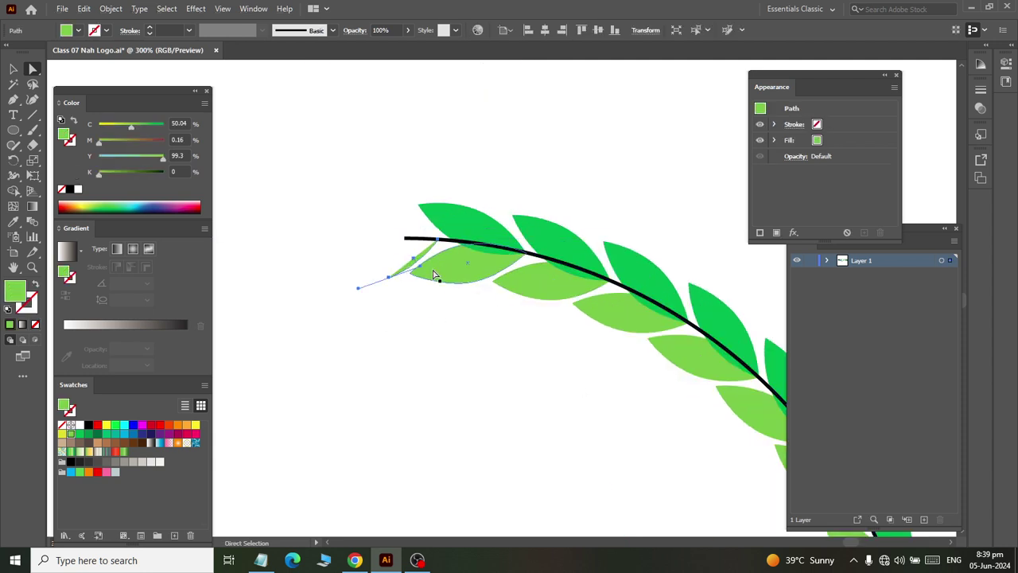
{"action": "left_click", "coordinate": [435, 274]}
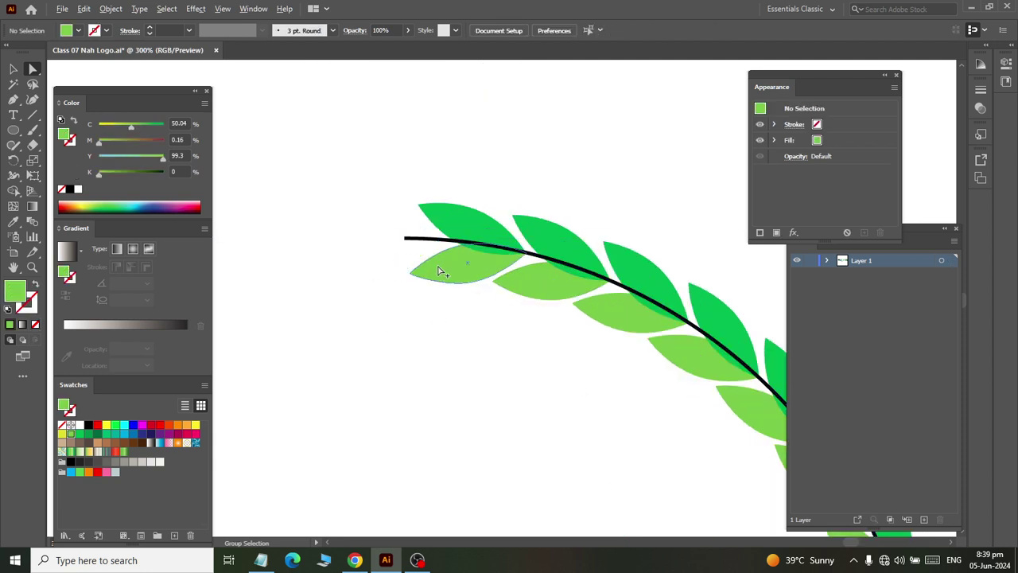
Step: Return to the Selection tool and review the half-wreath arc
{"action": "scroll", "coordinate": [438, 270], "scroll_direction": "down", "scroll_amount": 2}
{"action": "scroll", "coordinate": [444, 259], "scroll_direction": "down", "scroll_amount": 3}
{"action": "scroll", "coordinate": [446, 255], "scroll_direction": "down", "scroll_amount": 2}
{"action": "scroll", "coordinate": [455, 253], "scroll_direction": "down", "scroll_amount": 1}
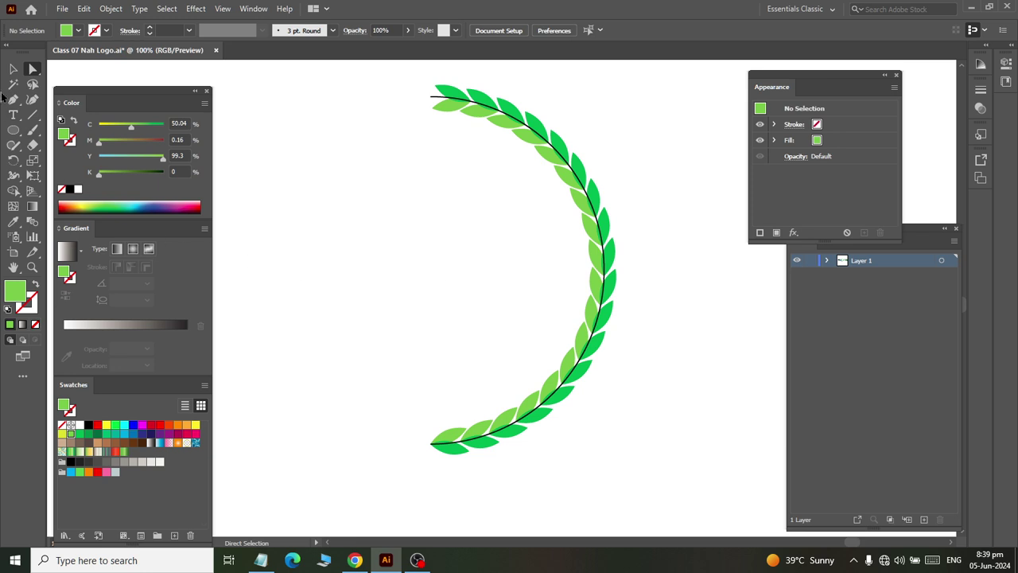
{"action": "left_click", "coordinate": [13, 69]}
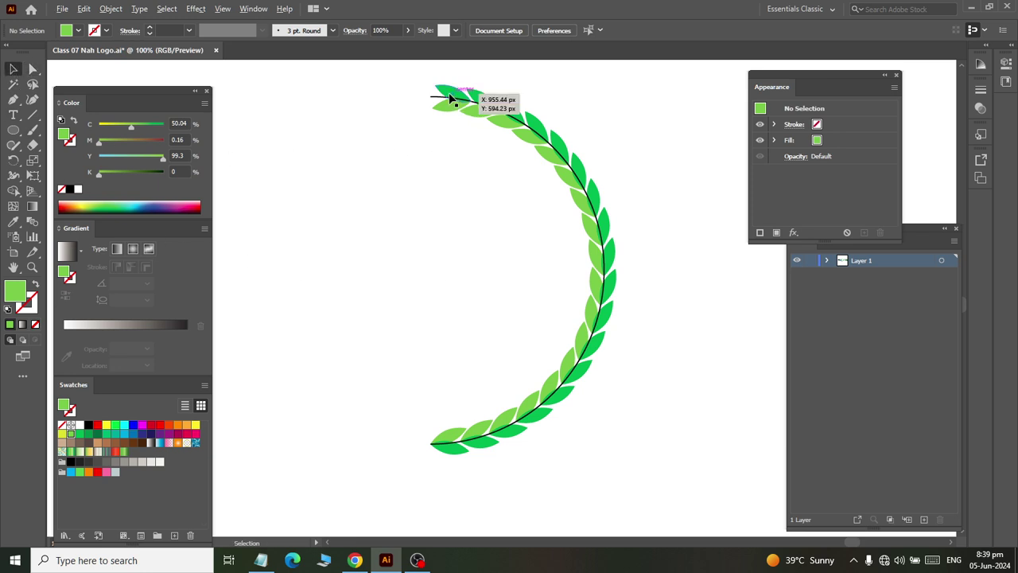
{"action": "scroll", "coordinate": [439, 101], "scroll_direction": "up", "scroll_amount": 2}
{"action": "scroll", "coordinate": [431, 110], "scroll_direction": "up", "scroll_amount": 2}
{"action": "scroll", "coordinate": [381, 119], "scroll_direction": "down", "scroll_amount": 2}
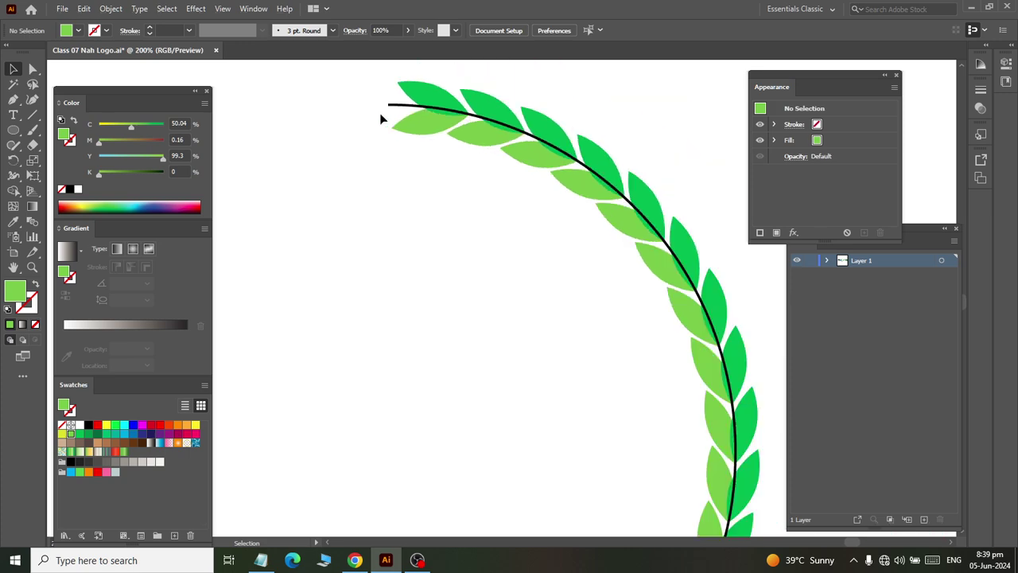
{"action": "scroll", "coordinate": [380, 191], "scroll_direction": "down", "scroll_amount": 3}
Step: Alt-drag a copy of the small three-petal flower outline
{"action": "scroll", "coordinate": [337, 120], "scroll_direction": "up", "scroll_amount": 2}
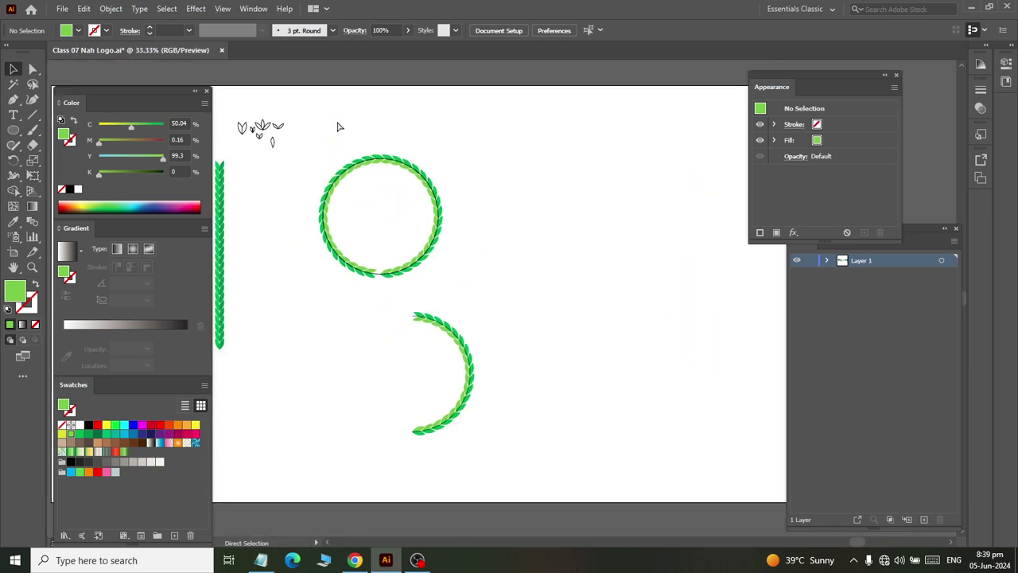
{"action": "scroll", "coordinate": [319, 135], "scroll_direction": "left", "scroll_amount": 1}
{"action": "scroll", "coordinate": [300, 143], "scroll_direction": "up", "scroll_amount": 2}
{"action": "scroll", "coordinate": [334, 151], "scroll_direction": "left", "scroll_amount": 3}
{"action": "scroll", "coordinate": [354, 158], "scroll_direction": "left", "scroll_amount": 1}
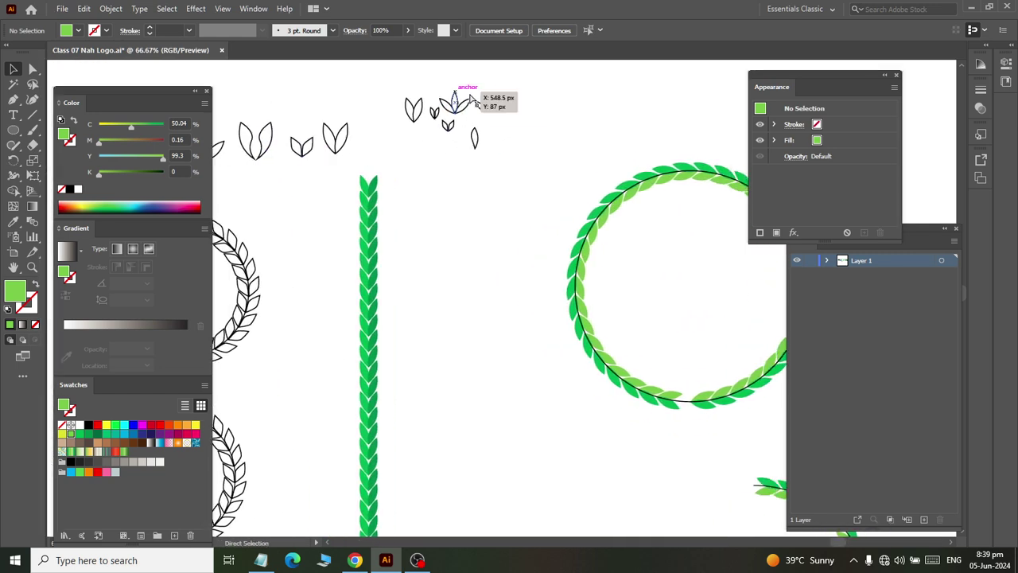
{"action": "scroll", "coordinate": [473, 97], "scroll_direction": "up", "scroll_amount": 1}
{"action": "scroll", "coordinate": [467, 101], "scroll_direction": "up", "scroll_amount": 1}
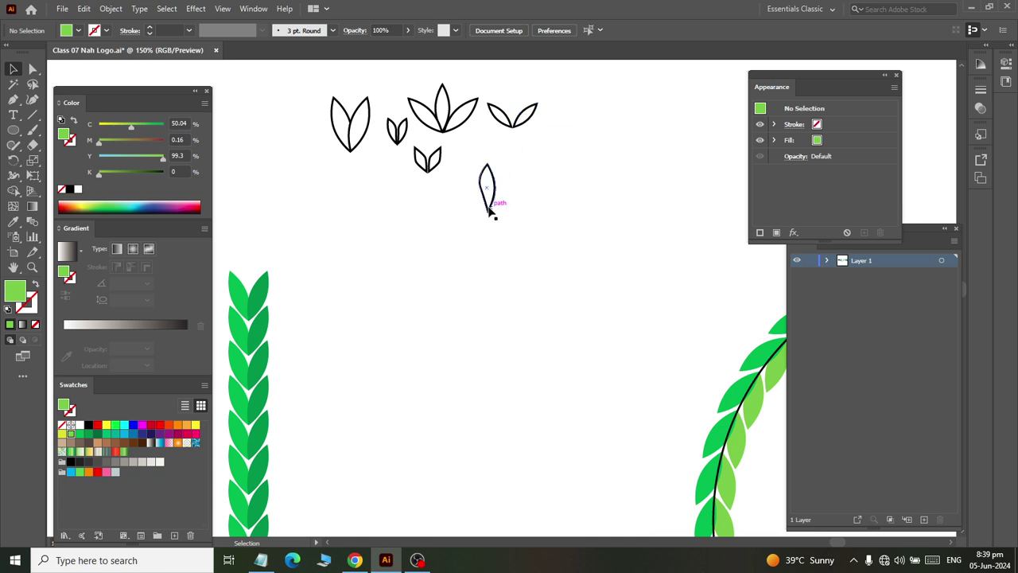
{"action": "scroll", "coordinate": [459, 95], "scroll_direction": "up", "scroll_amount": 1}
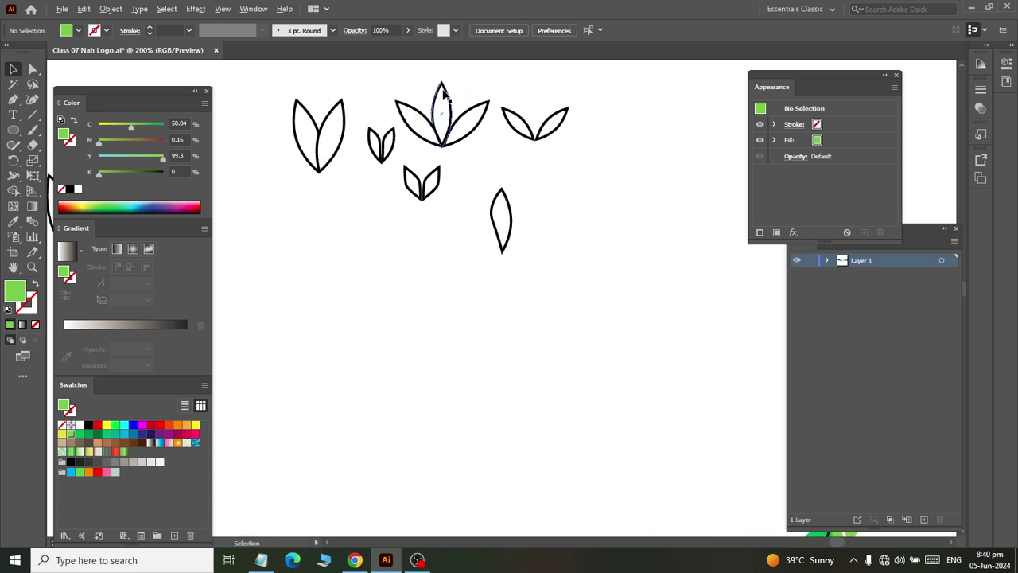
{"action": "left_click", "coordinate": [482, 127]}
{"action": "left_click_drag", "start_coordinate": [444, 149], "coordinate": [437, 387]}
Step: Place the flower copy at the top end of the leaf arc and select its middle petal
{"action": "scroll", "coordinate": [430, 398], "scroll_direction": "down", "scroll_amount": 4}
{"action": "scroll", "coordinate": [427, 419], "scroll_direction": "right", "scroll_amount": 1}
{"action": "scroll", "coordinate": [426, 417], "scroll_direction": "down", "scroll_amount": 2}
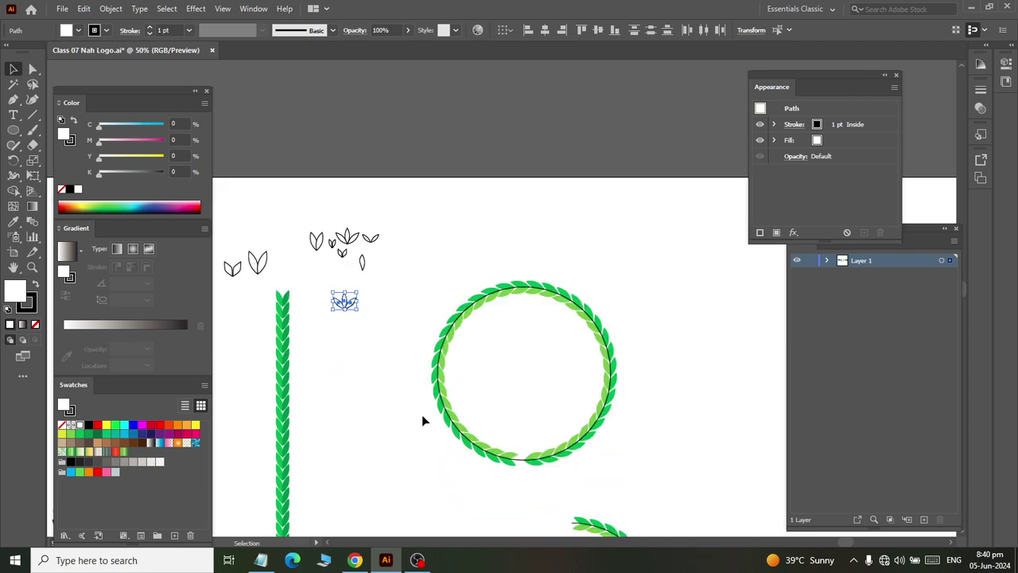
{"action": "scroll", "coordinate": [421, 414], "scroll_direction": "down", "scroll_amount": 3}
{"action": "scroll", "coordinate": [353, 241], "scroll_direction": "up", "scroll_amount": 1}
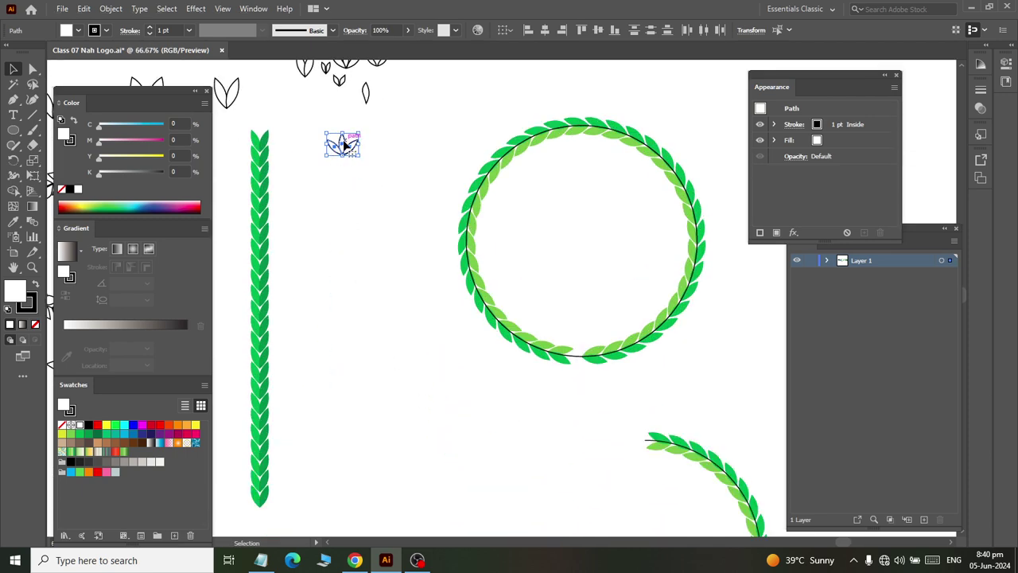
{"action": "mouse_move", "coordinate": [342, 143]}
{"action": "left_mouse_down"}
{"action": "mouse_move", "coordinate": [618, 435]}
{"action": "mouse_move", "coordinate": [632, 433]}
{"action": "left_mouse_up"}
{"action": "scroll", "coordinate": [644, 471], "scroll_direction": "right", "scroll_amount": 1}
{"action": "scroll", "coordinate": [643, 471], "scroll_direction": "down", "scroll_amount": 2}
{"action": "scroll", "coordinate": [599, 443], "scroll_direction": "down", "scroll_amount": 3}
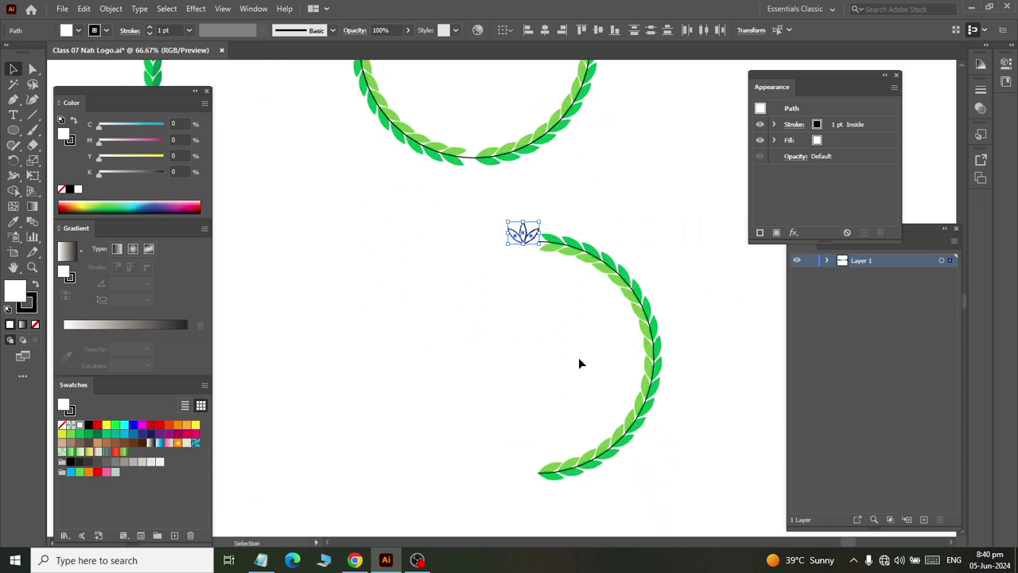
{"action": "scroll", "coordinate": [547, 224], "scroll_direction": "up", "scroll_amount": 1}
{"action": "scroll", "coordinate": [547, 228], "scroll_direction": "up", "scroll_amount": 4}
{"action": "scroll", "coordinate": [546, 227], "scroll_direction": "right", "scroll_amount": 2}
{"action": "scroll", "coordinate": [538, 234], "scroll_direction": "left", "scroll_amount": 3}
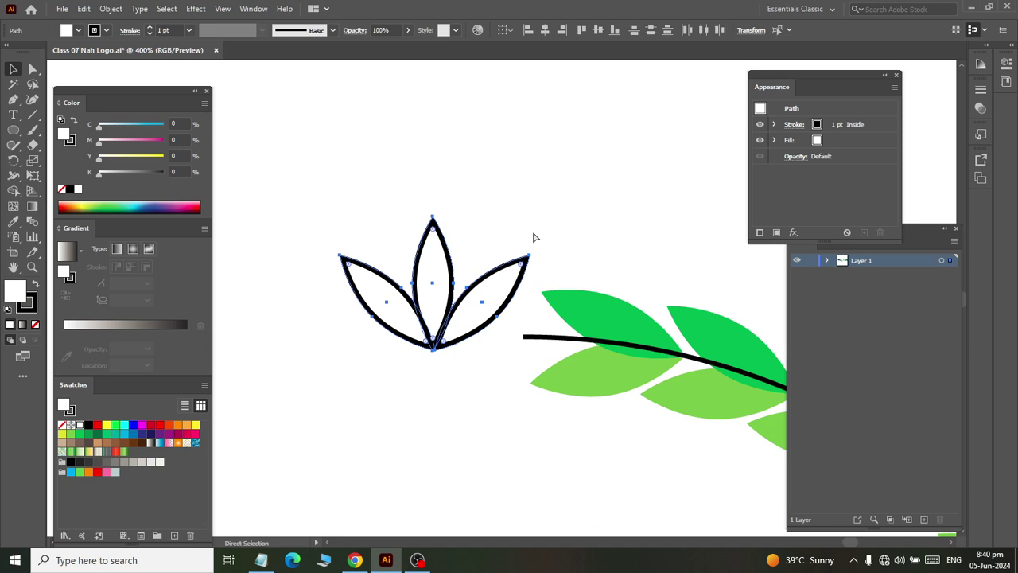
{"action": "left_click", "coordinate": [381, 187]}
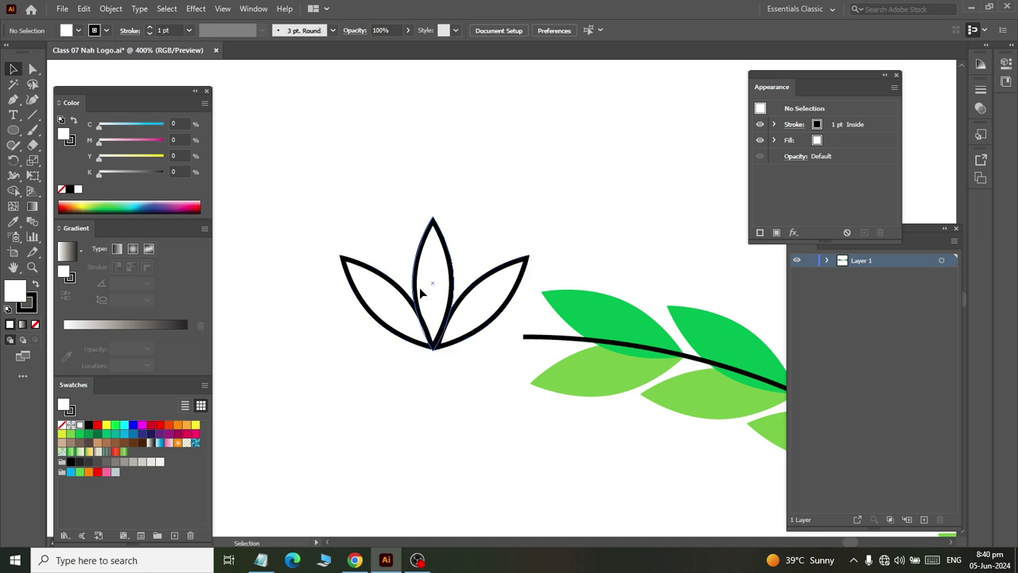
{"action": "left_click", "coordinate": [419, 288]}
{"action": "scroll", "coordinate": [423, 287], "scroll_direction": "down", "scroll_amount": 6}
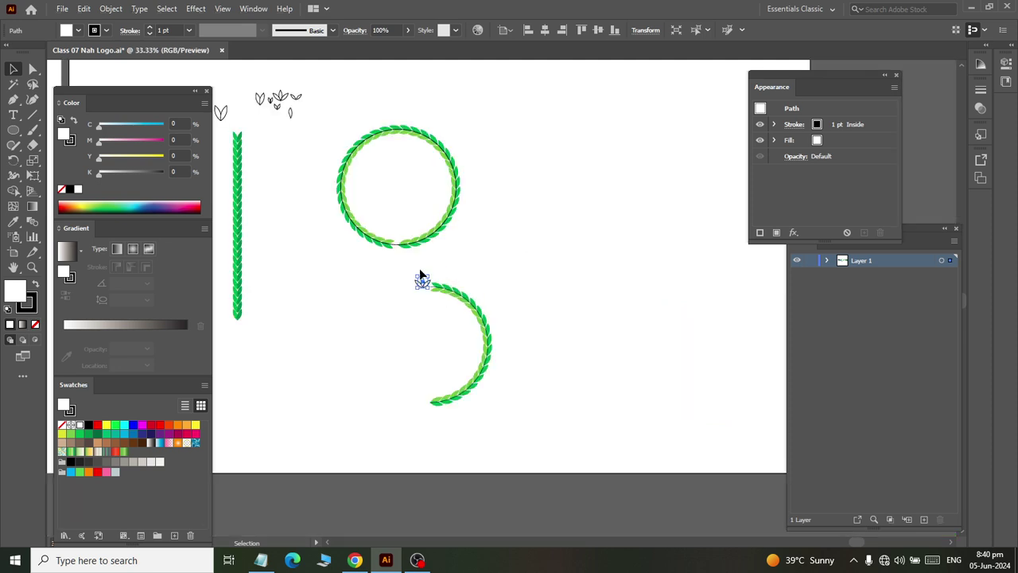
{"action": "scroll", "coordinate": [416, 259], "scroll_direction": "up", "scroll_amount": 5}
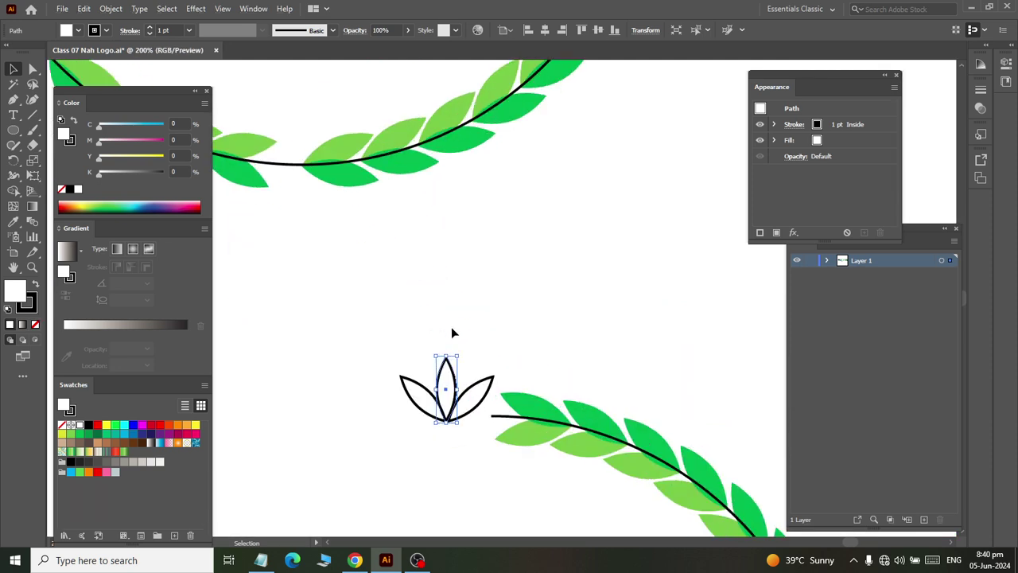
Step: Fill the right and left petals dark green and the middle petal green
{"action": "left_click", "coordinate": [490, 312]}
{"action": "right_click", "coordinate": [471, 396]}
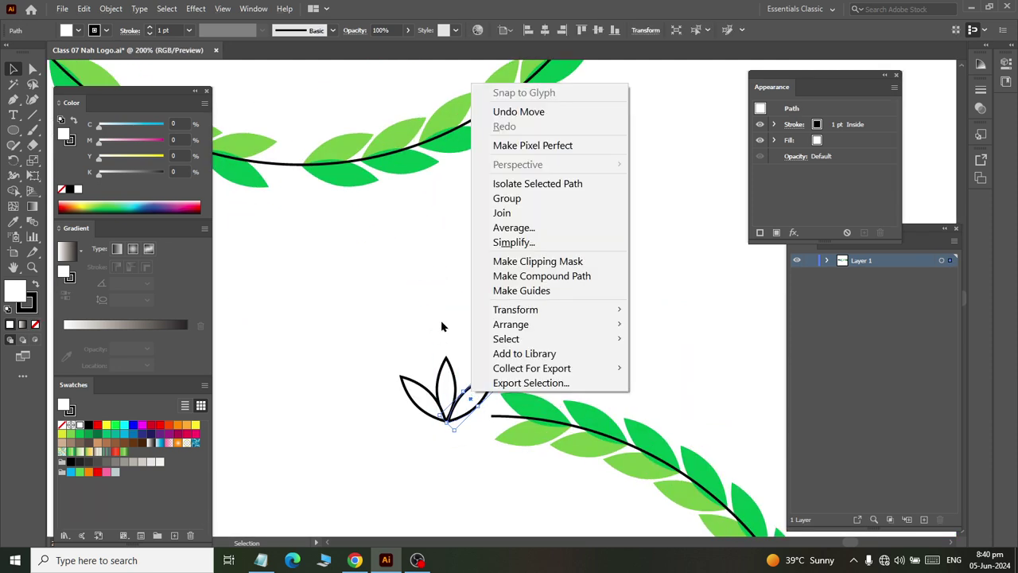
{"action": "left_click", "coordinate": [463, 401]}
{"action": "left_click", "coordinate": [464, 398]}
{"action": "left_click", "coordinate": [464, 398]}
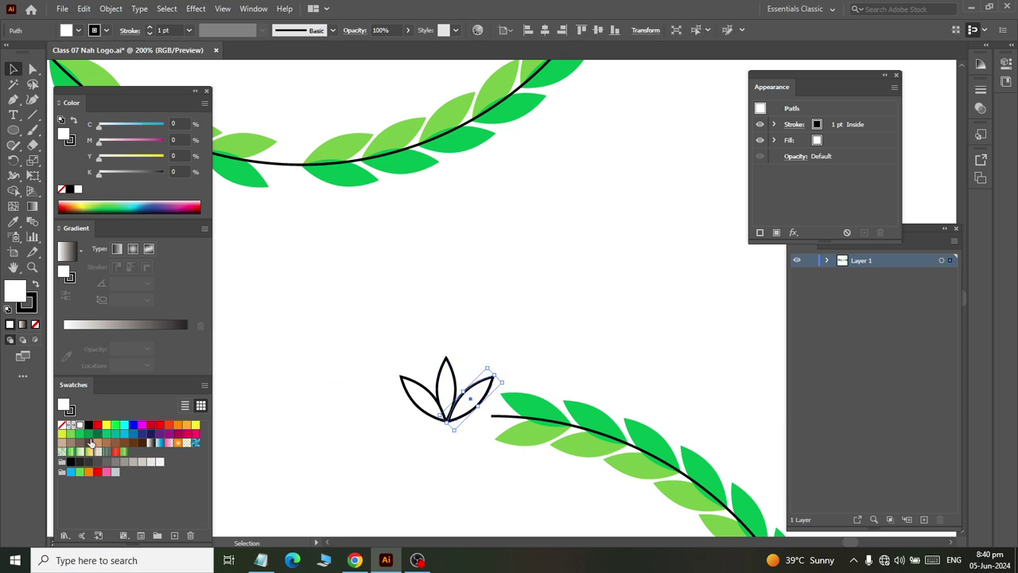
{"action": "left_click", "coordinate": [97, 433]}
{"action": "left_click", "coordinate": [423, 406]}
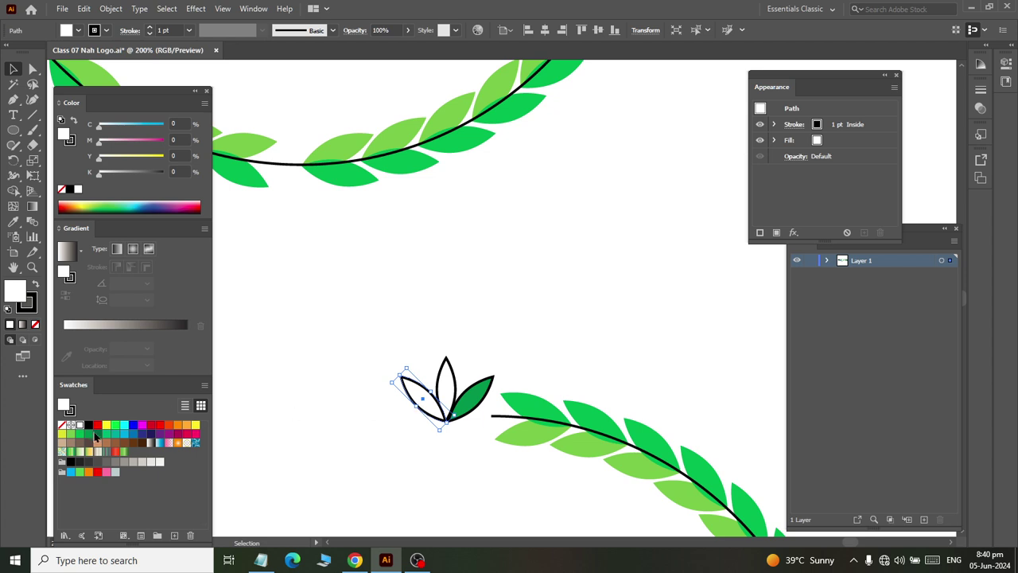
{"action": "left_click", "coordinate": [88, 433]}
{"action": "left_click", "coordinate": [445, 394]}
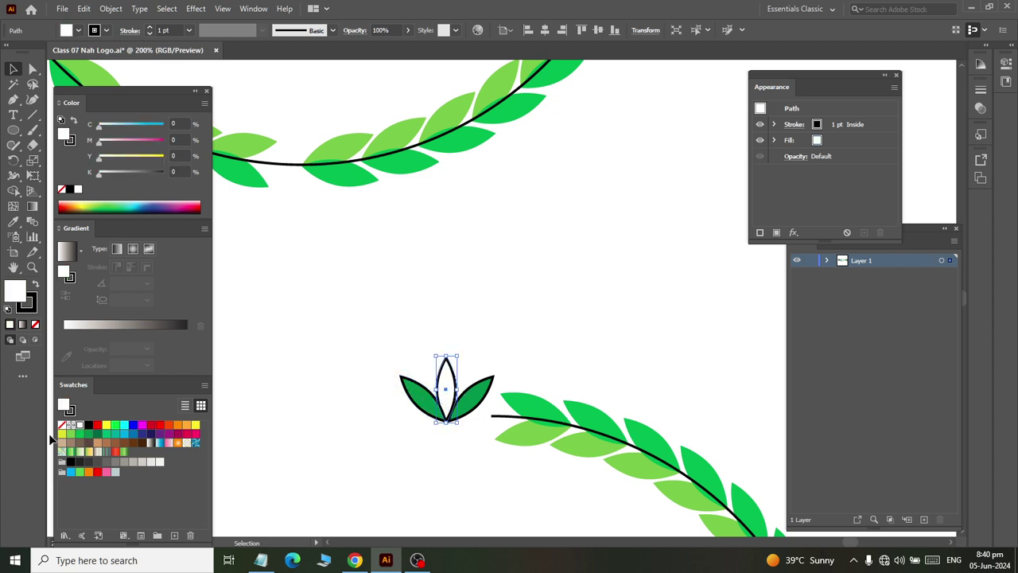
{"action": "left_click", "coordinate": [78, 435]}
Step: Set the stroke of all three petals to None and reselect them
{"action": "left_click_drag", "start_coordinate": [350, 362], "coordinate": [481, 437]}
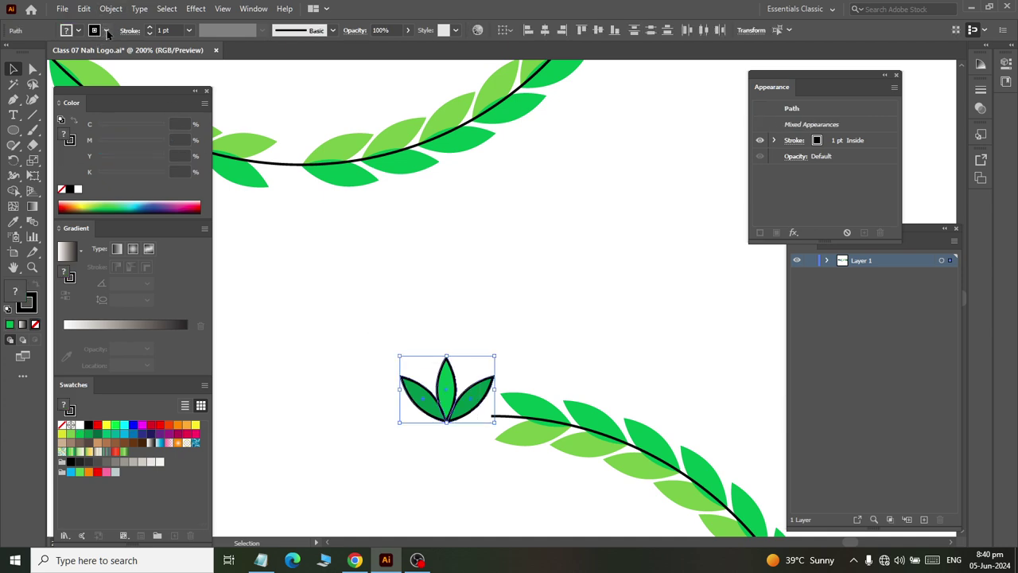
{"action": "left_click", "coordinate": [105, 30]}
{"action": "left_click", "coordinate": [7, 53]}
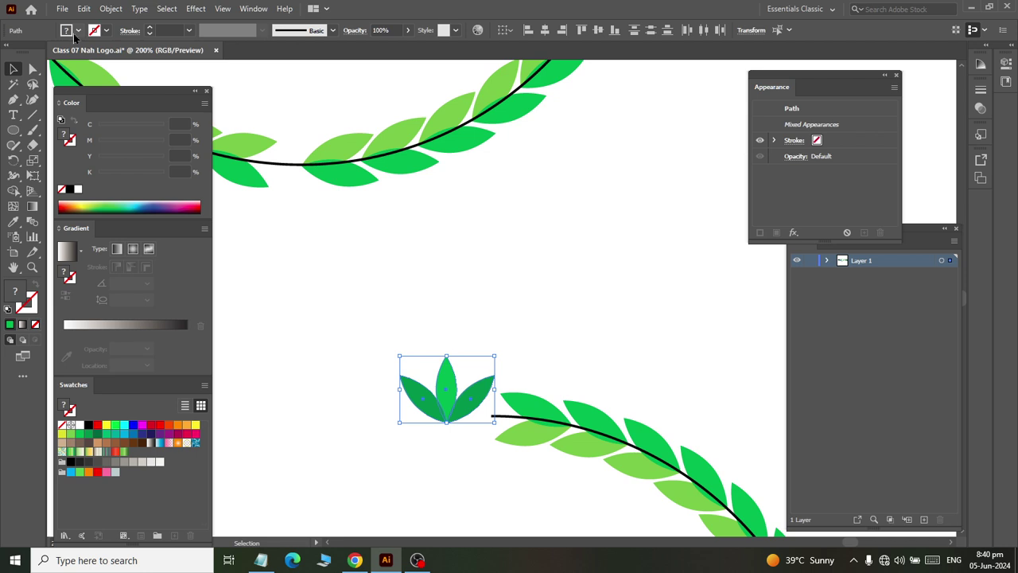
{"action": "left_click_drag", "start_coordinate": [372, 352], "coordinate": [477, 435]}
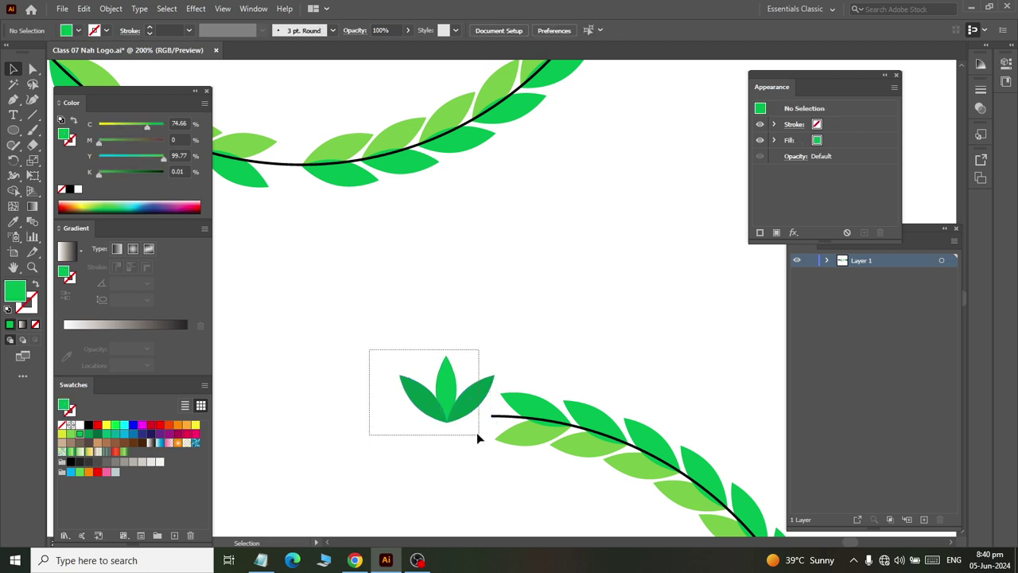
{"action": "right_click", "coordinate": [447, 420]}
Step: Group the three leaves, shrink the cluster, and move it to the branch end
{"action": "left_click", "coordinate": [501, 221]}
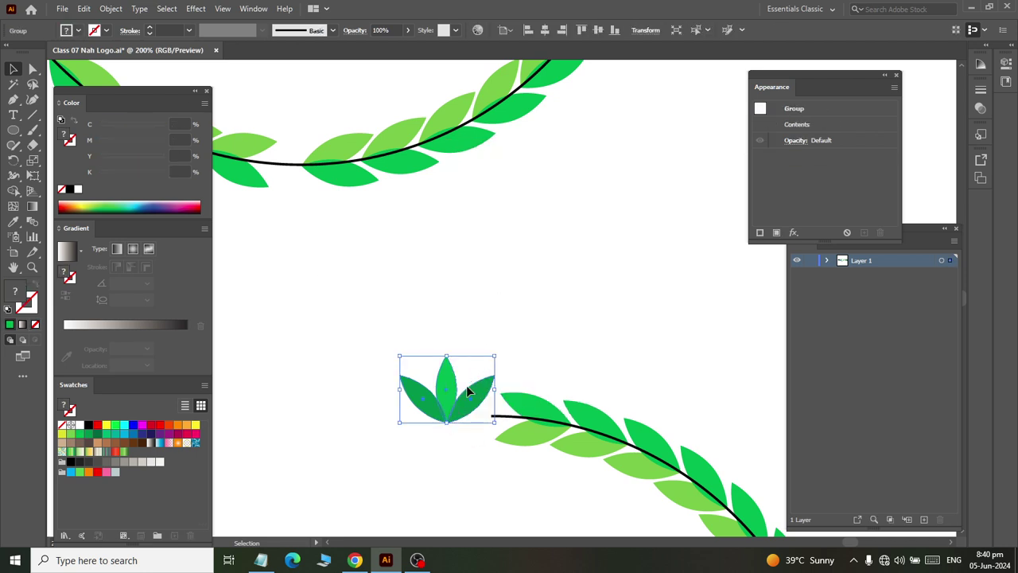
{"action": "left_click_drag", "start_coordinate": [464, 410], "coordinate": [506, 407]}
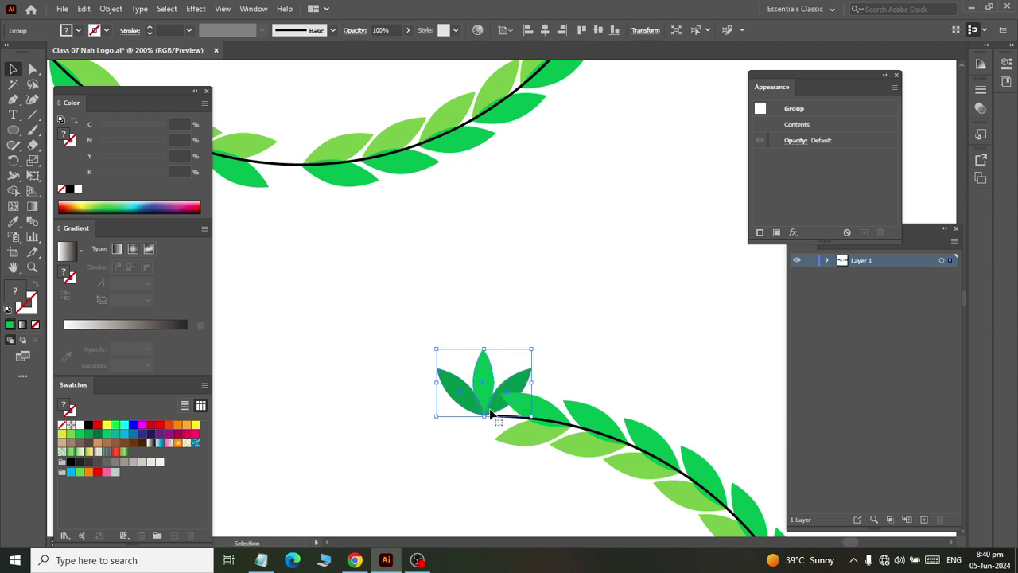
{"action": "scroll", "coordinate": [526, 420], "scroll_direction": "up", "scroll_amount": 2}
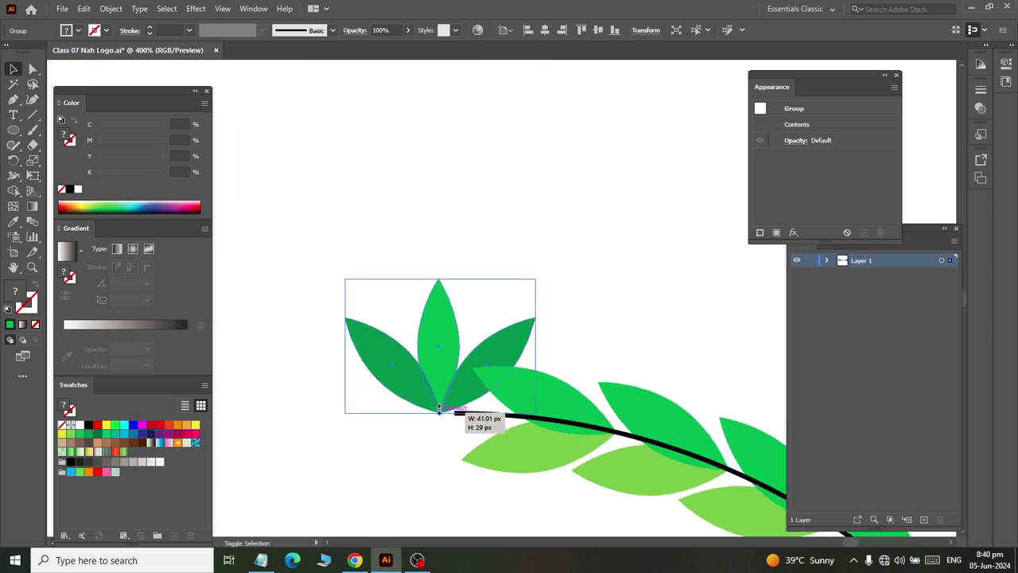
{"action": "left_click_drag", "start_coordinate": [439, 412], "coordinate": [439, 372]}
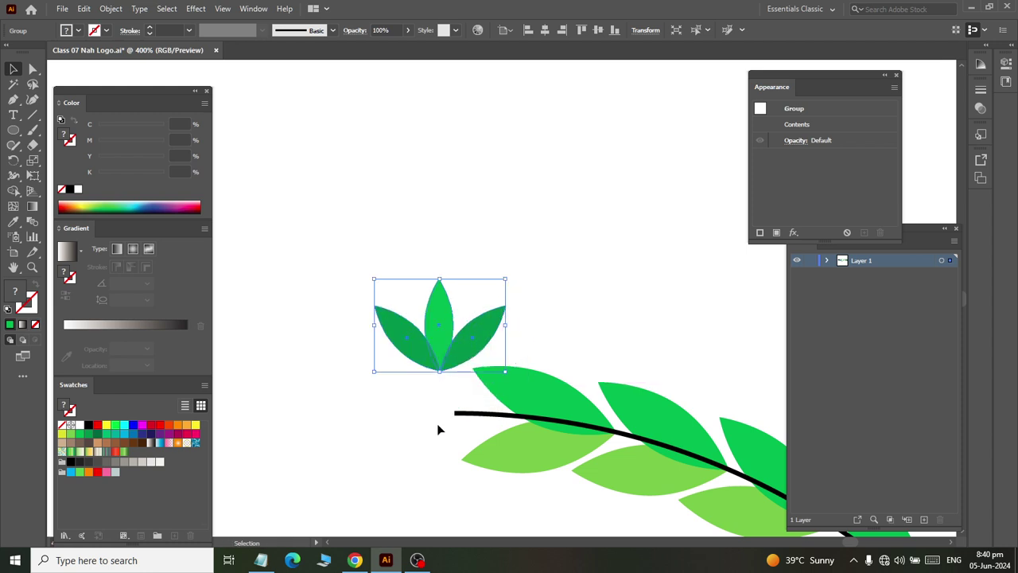
{"action": "left_click_drag", "start_coordinate": [420, 318], "coordinate": [446, 387]}
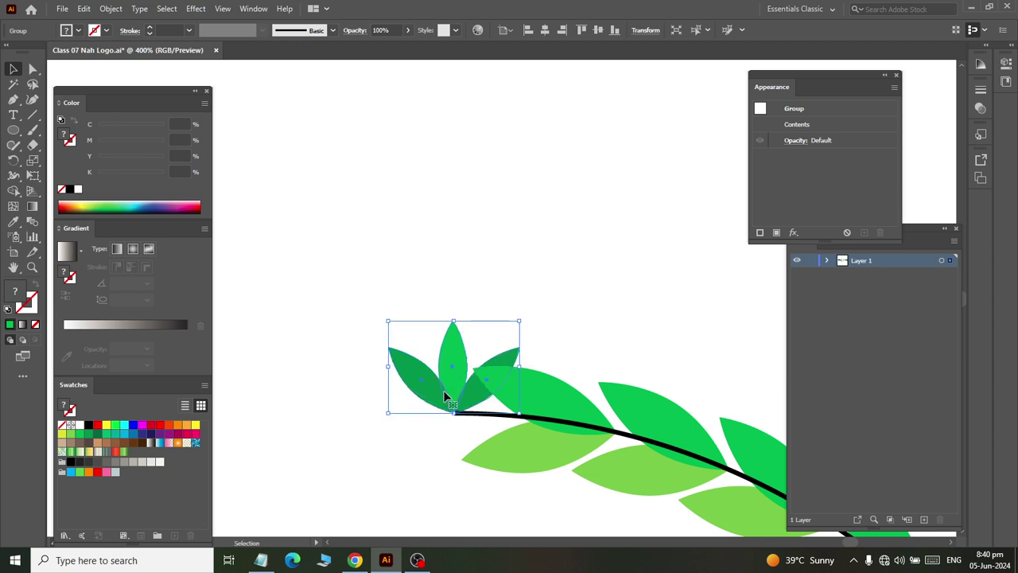
Step: Rotate the leaf cluster about 76° so it points along the branch
{"action": "left_click", "coordinate": [13, 160]}
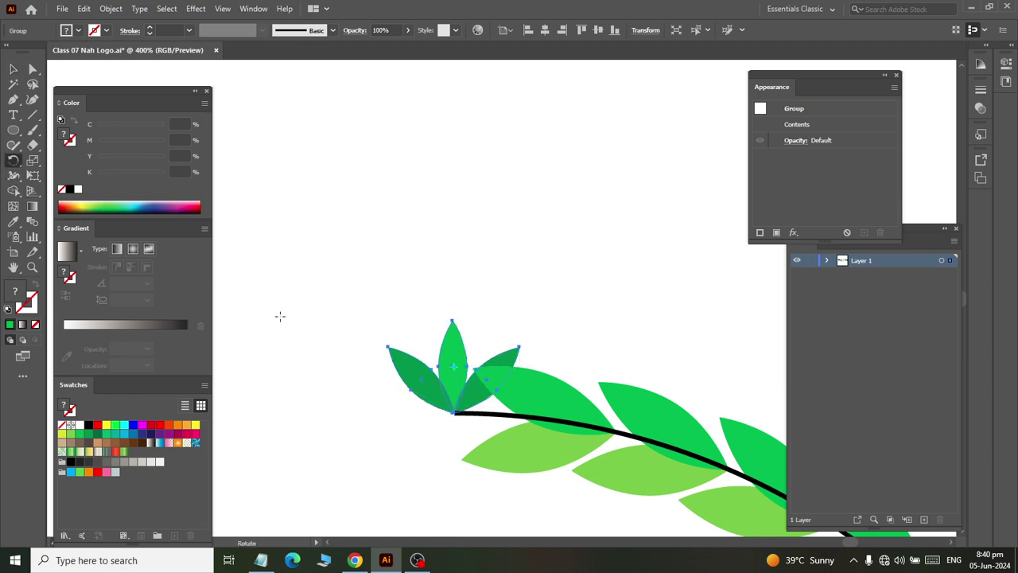
{"action": "left_click", "coordinate": [458, 413]}
{"action": "left_click_drag", "start_coordinate": [388, 347], "coordinate": [388, 412]}
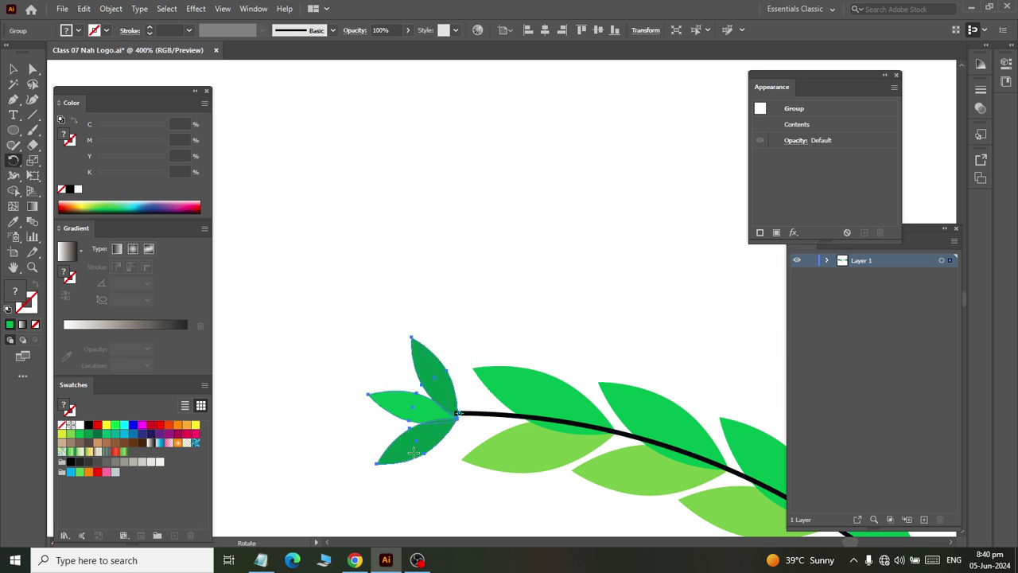
{"action": "key", "text": "ctrl+z"}
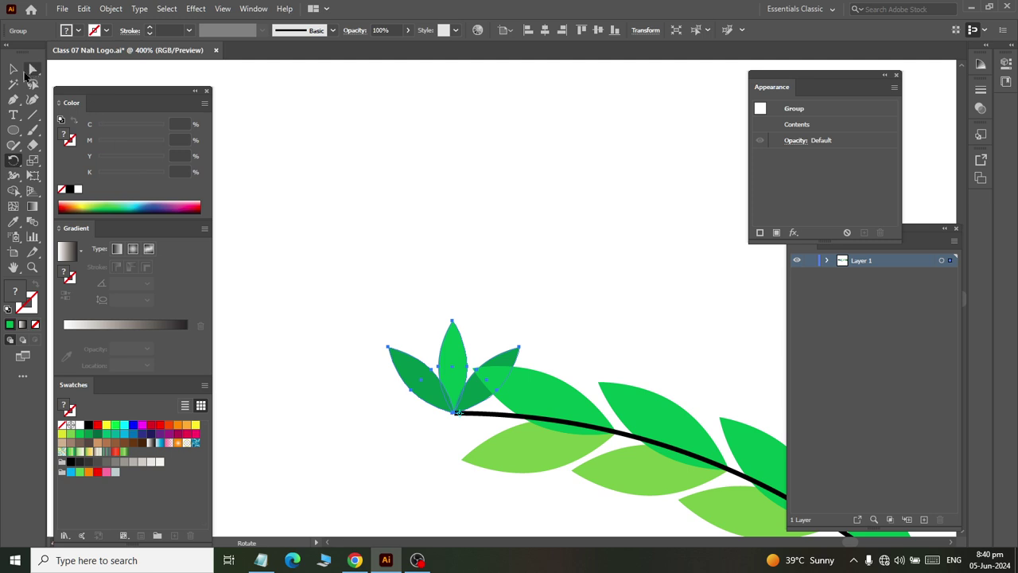
{"action": "left_click", "coordinate": [14, 70]}
{"action": "left_click", "coordinate": [270, 195]}
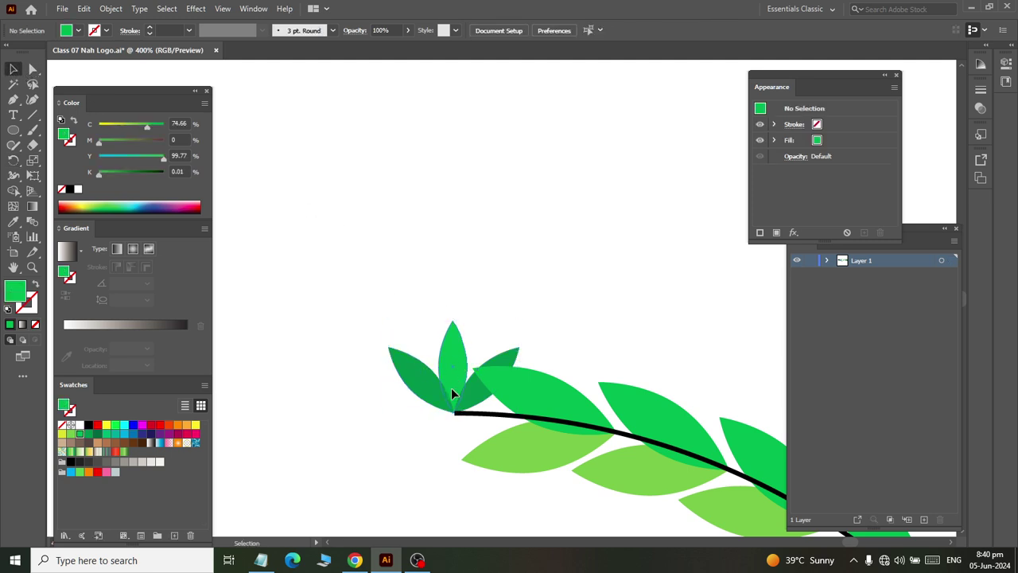
{"action": "left_click", "coordinate": [451, 387]}
{"action": "left_click", "coordinate": [14, 159]}
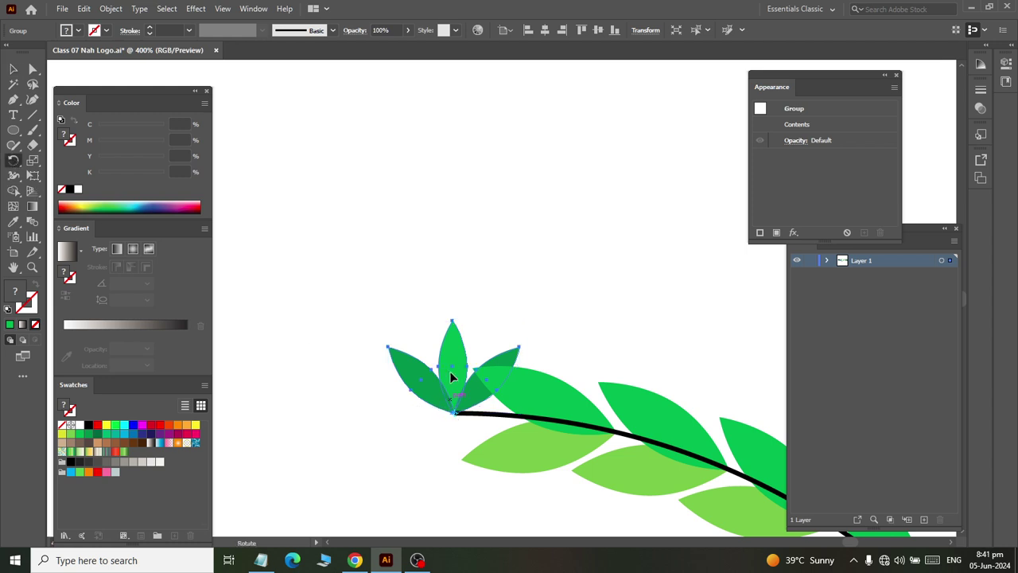
{"action": "left_click_drag", "start_coordinate": [449, 371], "coordinate": [355, 403]}
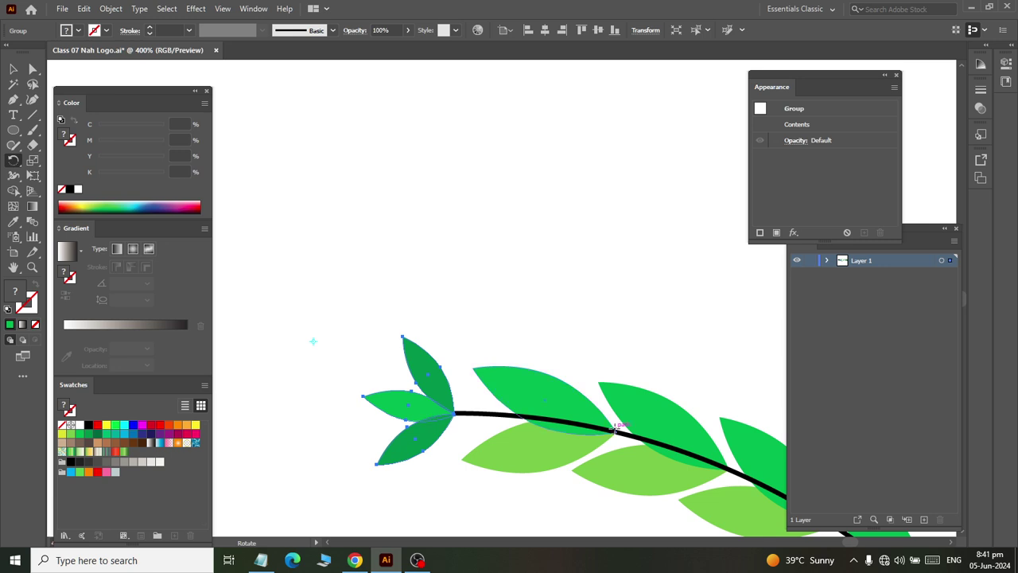
Step: Nudge the leaf cluster right into place at the branch end
{"action": "left_click", "coordinate": [14, 69]}
{"action": "left_click", "coordinate": [387, 391]}
{"action": "left_click", "coordinate": [419, 419]}
{"action": "key", "text": "Right"}
{"action": "key", "text": "Right"}
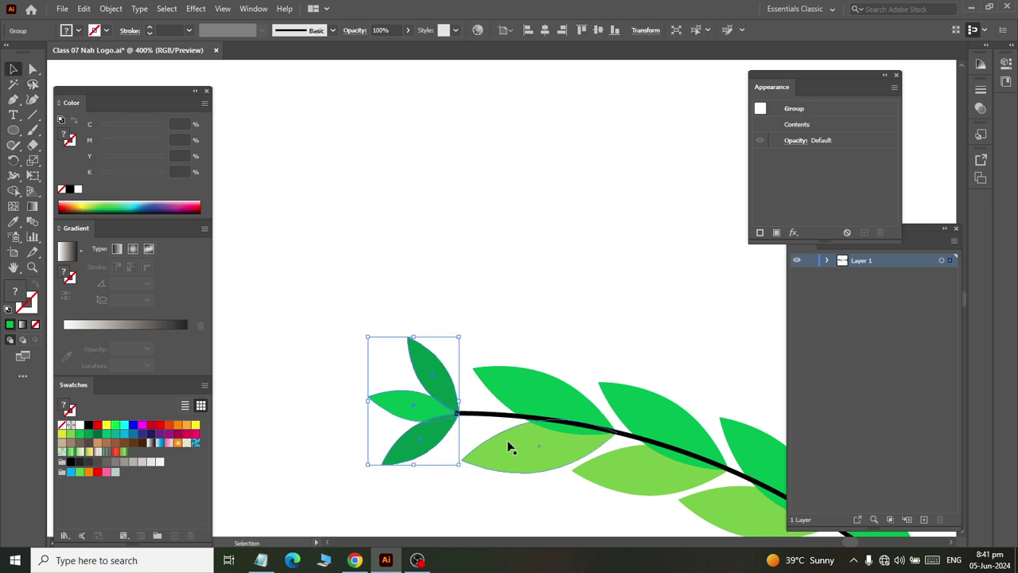
{"action": "key", "text": "Right"}
{"action": "key", "text": "Right"}
{"action": "key", "text": "ctrl+minus"}
{"action": "key", "text": "ctrl+minus"}
{"action": "key", "text": "ctrl+minus"}
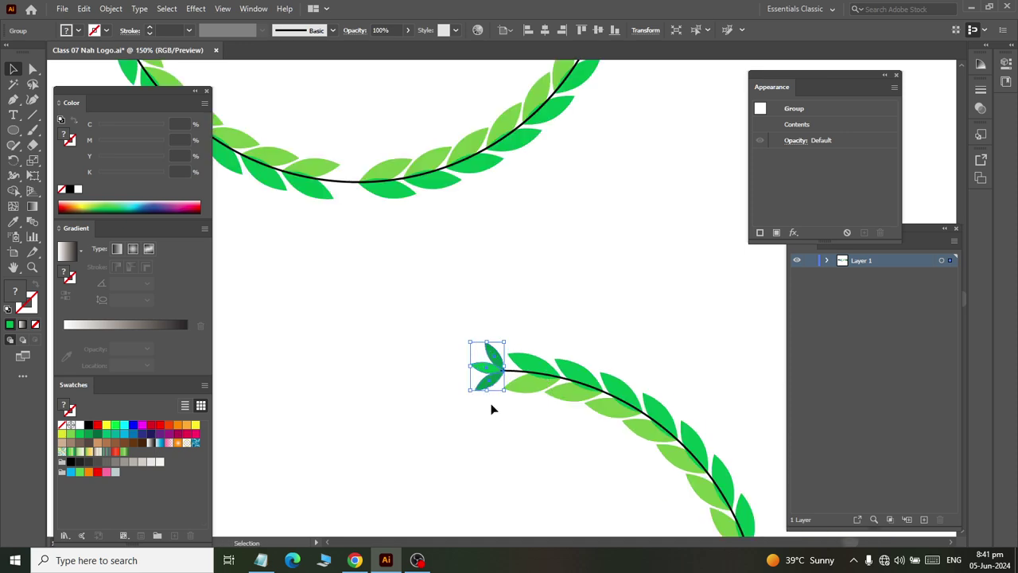
Step: Select every part of the half-wreath and group it
{"action": "key", "text": "ctrl+minus"}
{"action": "key", "text": "ctrl+minus"}
{"action": "scroll", "coordinate": [461, 382], "scroll_direction": "right", "scroll_amount": 2}
{"action": "scroll", "coordinate": [436, 381], "scroll_direction": "down", "scroll_amount": 3}
{"action": "scroll", "coordinate": [436, 381], "scroll_direction": "up", "scroll_amount": 1}
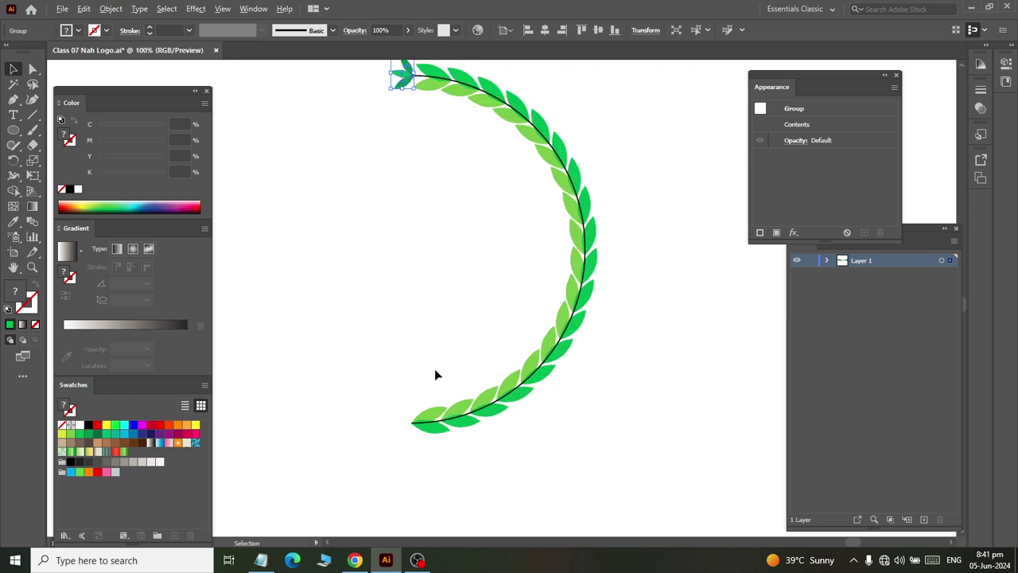
{"action": "scroll", "coordinate": [436, 381], "scroll_direction": "down", "scroll_amount": 1}
{"action": "mouse_move", "coordinate": [371, 155]}
{"action": "left_mouse_down"}
{"action": "mouse_move", "coordinate": [590, 351]}
{"action": "mouse_move", "coordinate": [578, 363]}
{"action": "left_mouse_up"}
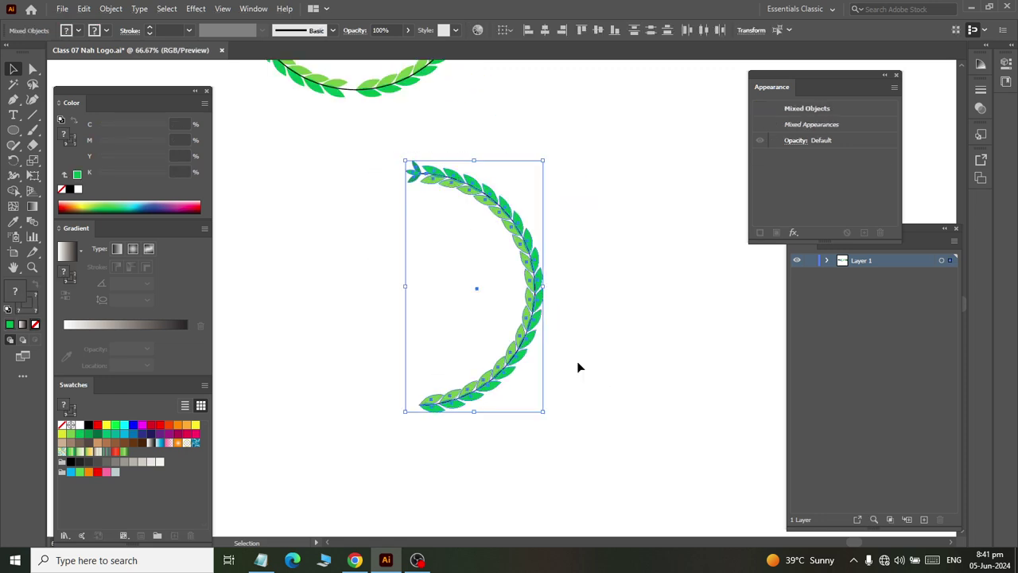
{"action": "key", "text": "ctrl+plus"}
{"action": "scroll", "coordinate": [593, 230], "scroll_direction": "down", "scroll_amount": 2}
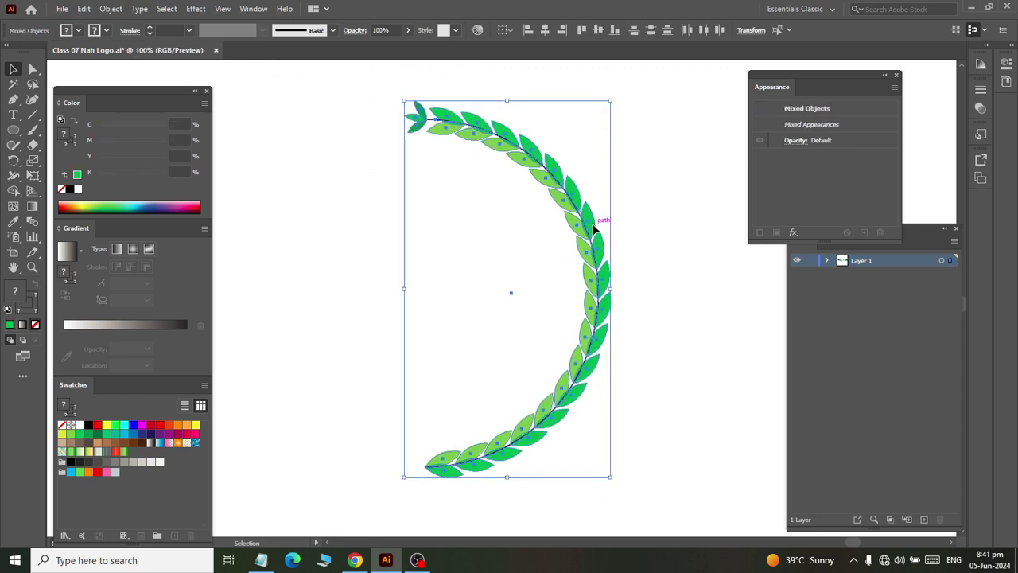
{"action": "right_click", "coordinate": [570, 189]}
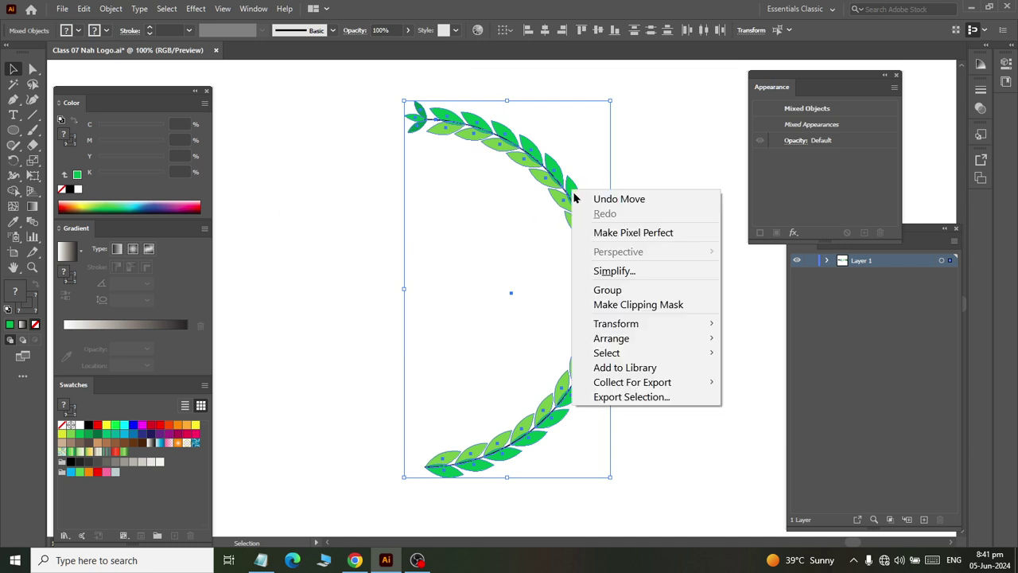
{"action": "left_click", "coordinate": [647, 289]}
{"action": "left_click_drag", "start_coordinate": [595, 305], "coordinate": [602, 307]}
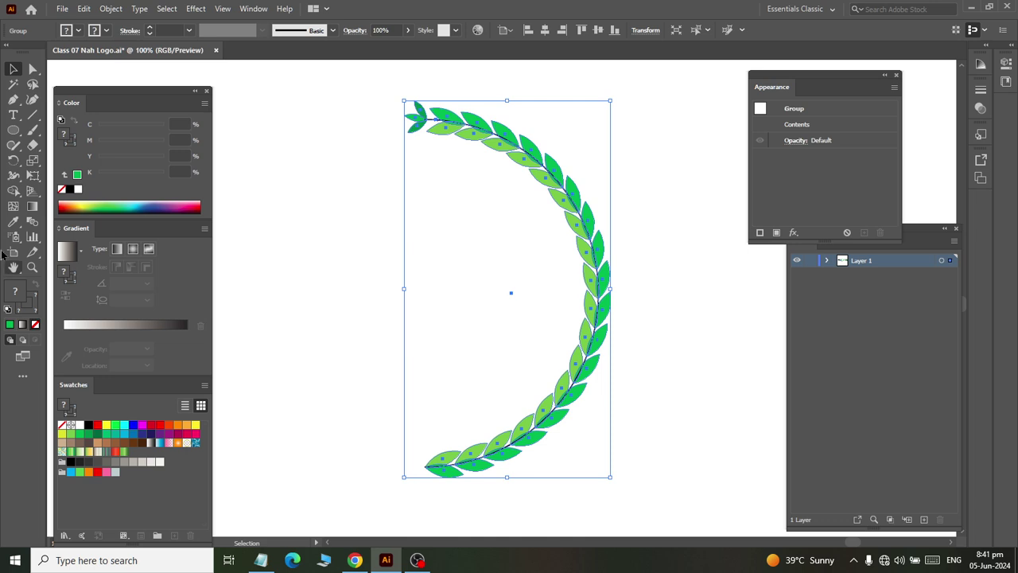
Step: Make a vertically reflected copy of the grouped half-wreath with the Reflect tool
{"action": "left_click_drag", "start_coordinate": [13, 160], "coordinate": [57, 183]}
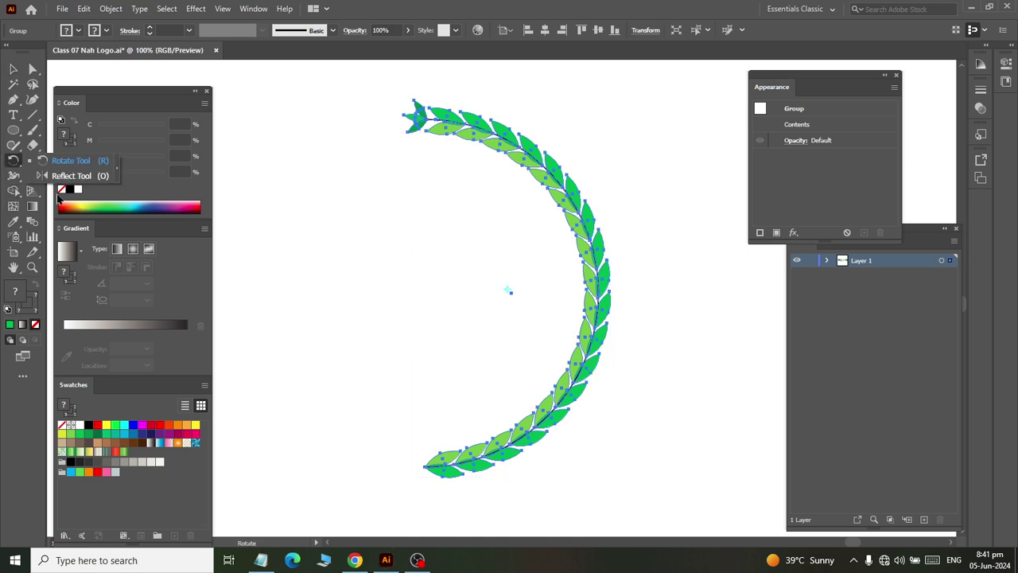
{"action": "left_click", "coordinate": [59, 178]}
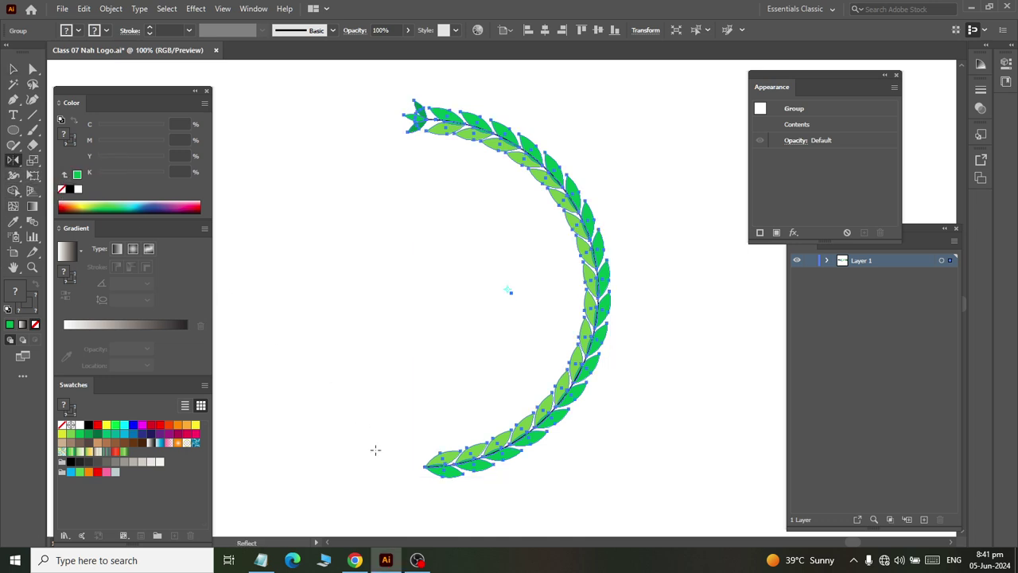
{"action": "left_click", "coordinate": [424, 466], "text": "alt"}
{"action": "left_click", "coordinate": [610, 306]}
Step: Nudge the mirrored copy left to form the wreath's left side
{"action": "left_click", "coordinate": [13, 70]}
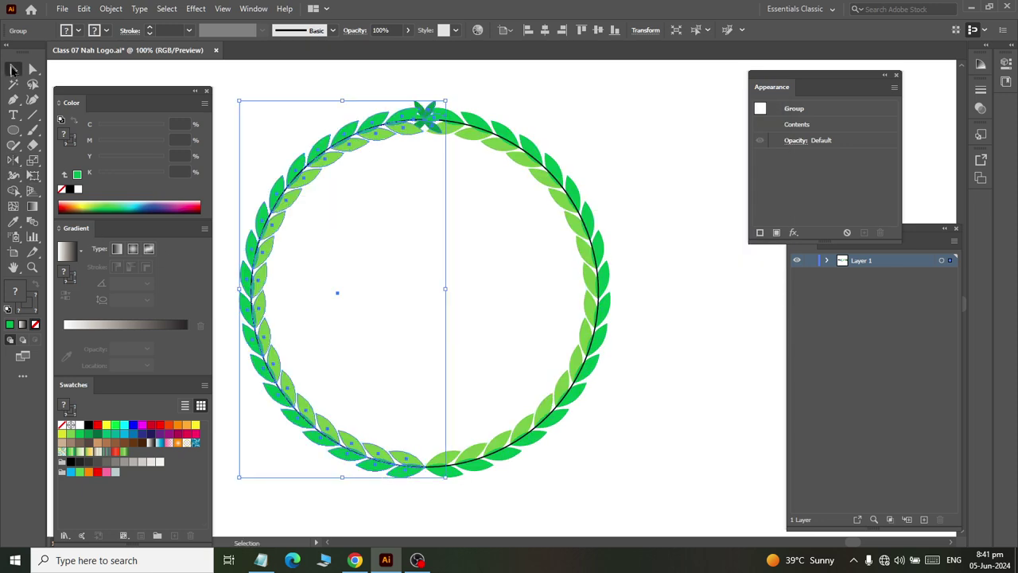
{"action": "left_click", "coordinate": [474, 275]}
{"action": "scroll", "coordinate": [434, 302], "scroll_direction": "left", "scroll_amount": 2}
{"action": "left_click", "coordinate": [333, 251]}
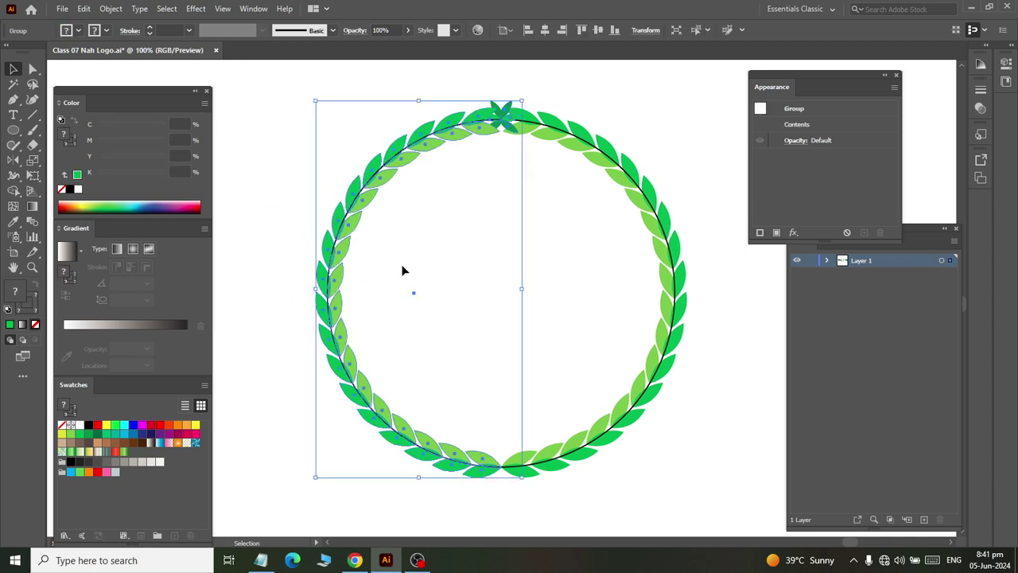
{"action": "key", "text": "shift+Left"}
{"action": "key", "text": "shift+Left"}
{"action": "key", "text": "shift+Left"}
{"action": "key", "text": "shift+Left"}
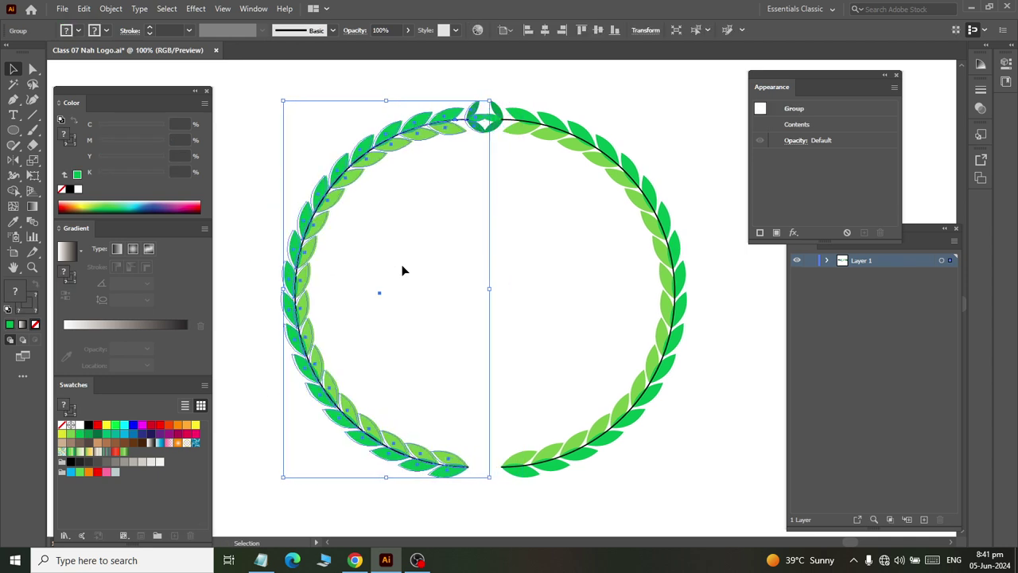
{"action": "key", "text": "shift+Left"}
{"action": "key", "text": "shift+Left"}
{"action": "key", "text": "shift+Right"}
{"action": "key", "text": "Left"}
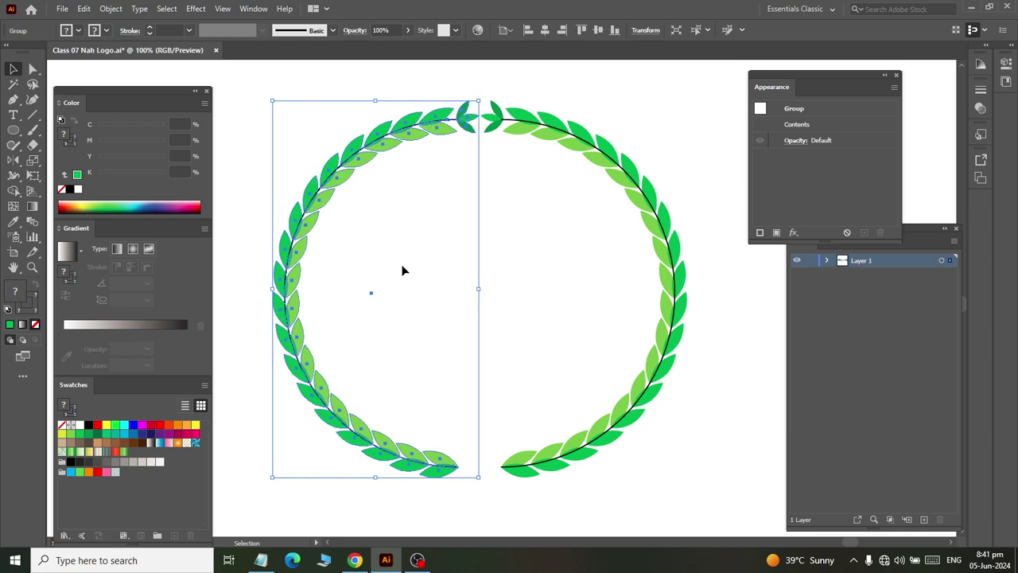
{"action": "scroll", "coordinate": [507, 264], "scroll_direction": "down", "scroll_amount": 1}
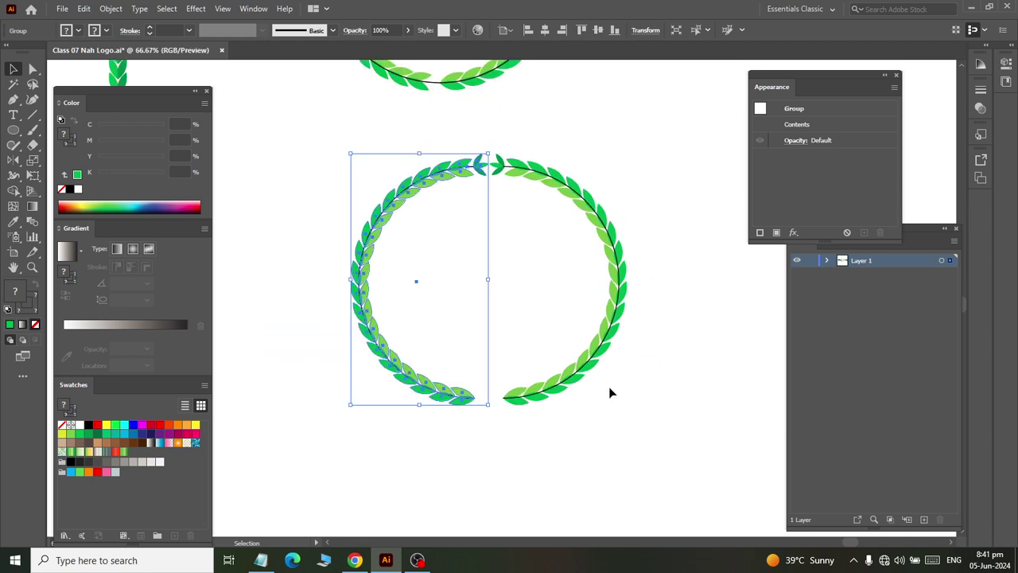
Step: Deselect the wreath and pan across the artboard to the small outlined leaf pair near the top
{"action": "left_click", "coordinate": [664, 400]}
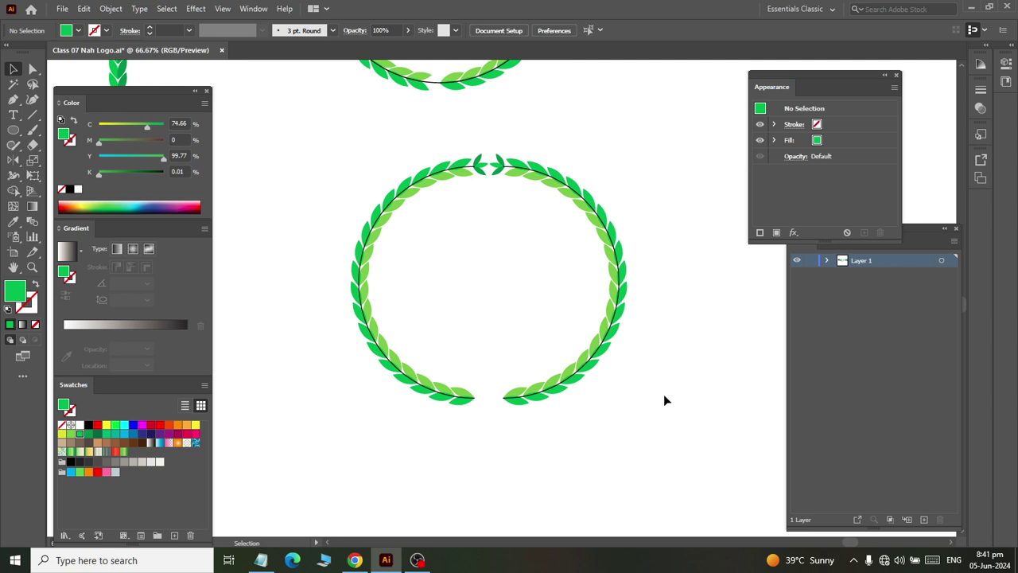
{"action": "scroll", "coordinate": [626, 179], "scroll_direction": "up", "scroll_amount": 3, "text": "alt"}
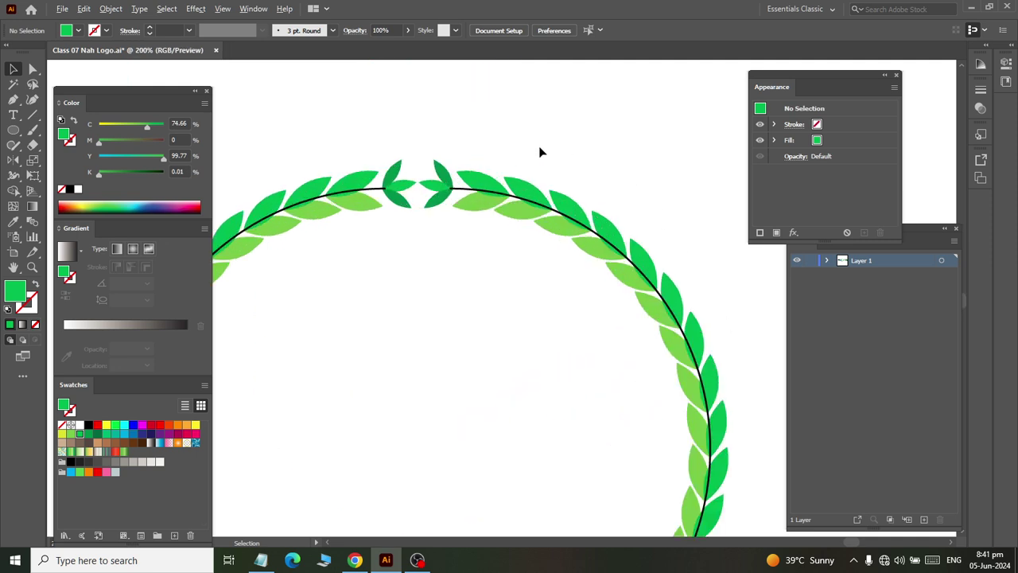
{"action": "scroll", "coordinate": [509, 155], "scroll_direction": "right", "scroll_amount": 2}
{"action": "scroll", "coordinate": [429, 170], "scroll_direction": "down", "scroll_amount": 5, "text": "alt"}
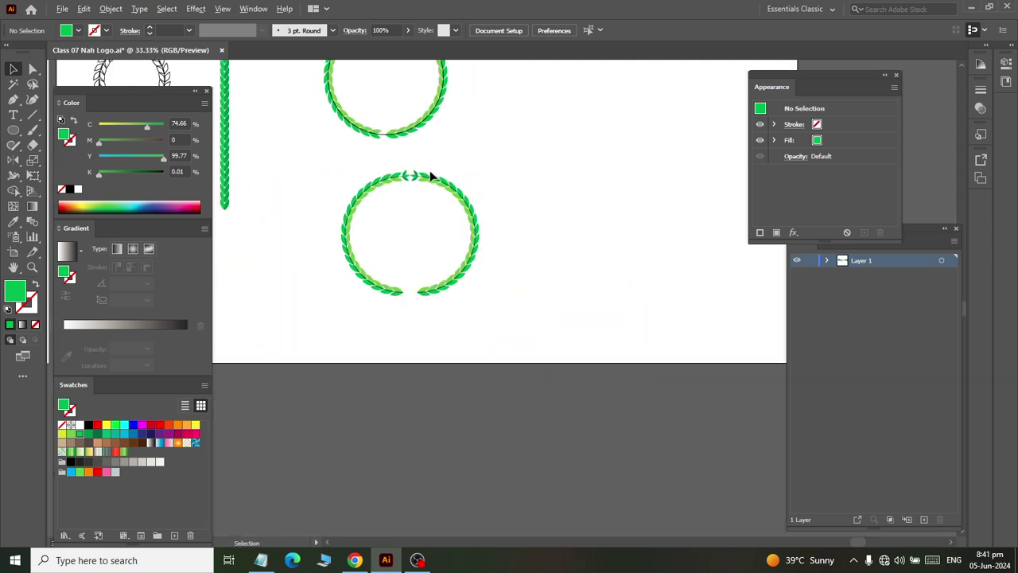
{"action": "scroll", "coordinate": [405, 273], "scroll_direction": "up", "scroll_amount": 1, "text": "alt"}
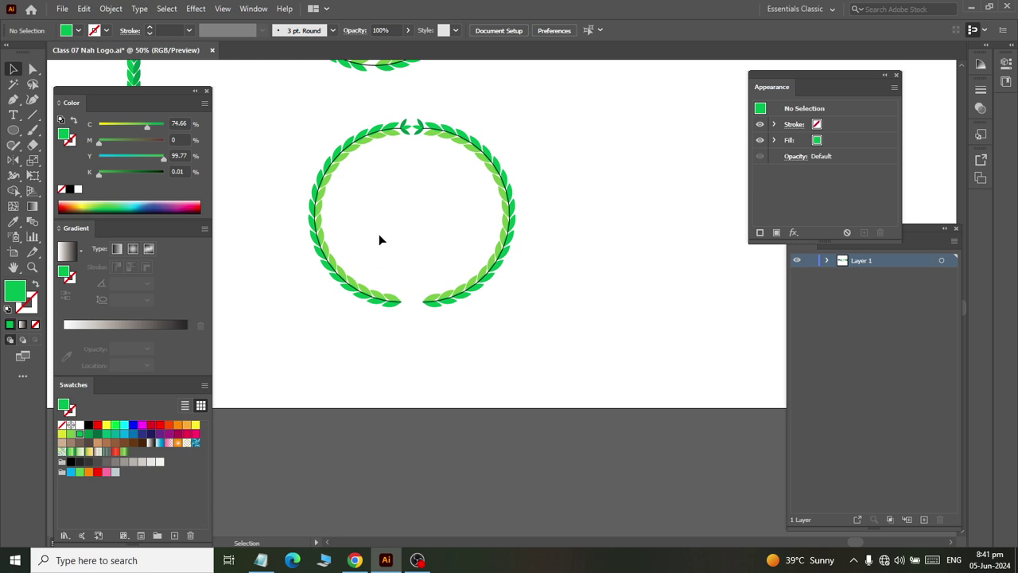
{"action": "scroll", "coordinate": [364, 307], "scroll_direction": "up", "scroll_amount": 1, "text": "alt"}
{"action": "scroll", "coordinate": [368, 307], "scroll_direction": "down", "scroll_amount": 1, "text": "alt"}
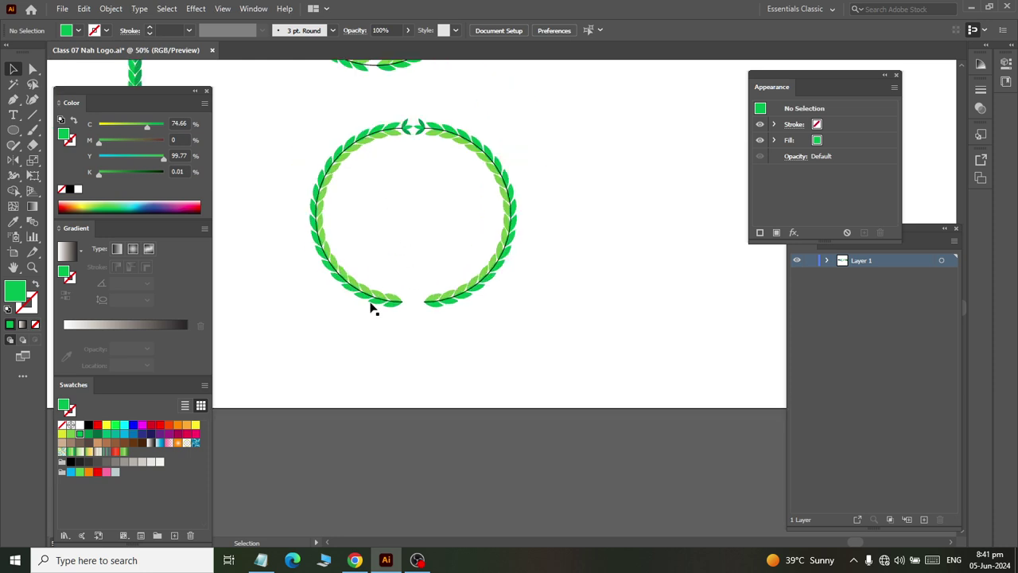
{"action": "scroll", "coordinate": [386, 238], "scroll_direction": "up", "scroll_amount": 5}
{"action": "scroll", "coordinate": [401, 199], "scroll_direction": "up", "scroll_amount": 5}
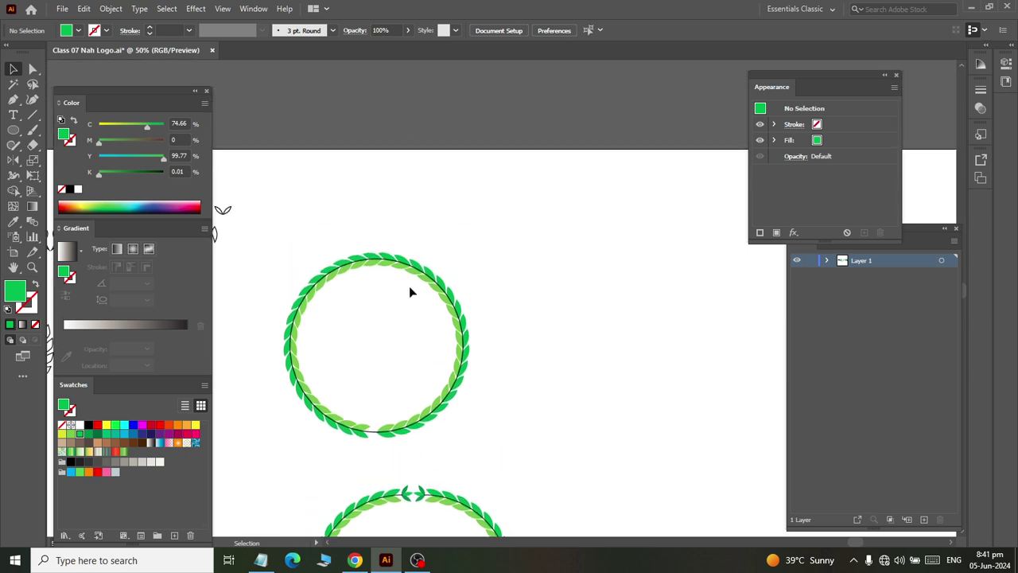
{"action": "scroll", "coordinate": [410, 293], "scroll_direction": "down", "scroll_amount": 4}
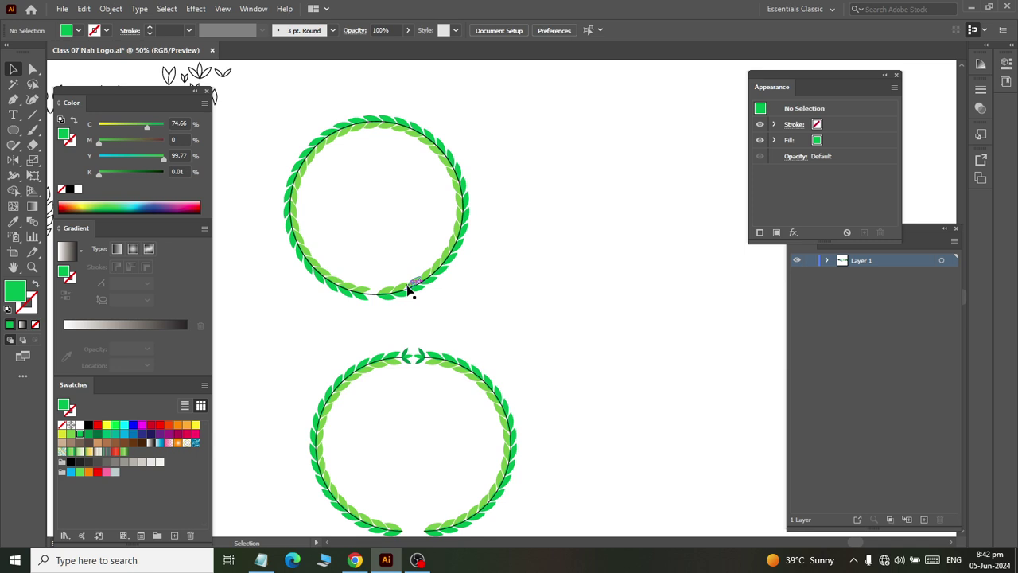
{"action": "scroll", "coordinate": [485, 215], "scroll_direction": "down", "scroll_amount": 2}
{"action": "scroll", "coordinate": [381, 151], "scroll_direction": "left", "scroll_amount": 2}
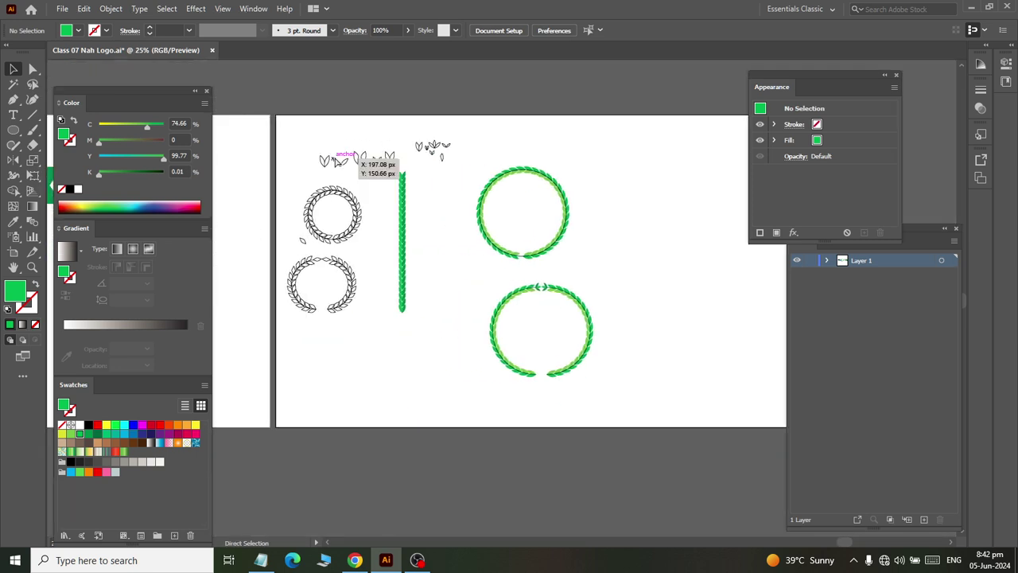
{"action": "scroll", "coordinate": [347, 138], "scroll_direction": "up", "scroll_amount": 5}
{"action": "scroll", "coordinate": [368, 170], "scroll_direction": "right", "scroll_amount": 1}
{"action": "scroll", "coordinate": [389, 215], "scroll_direction": "right", "scroll_amount": 2}
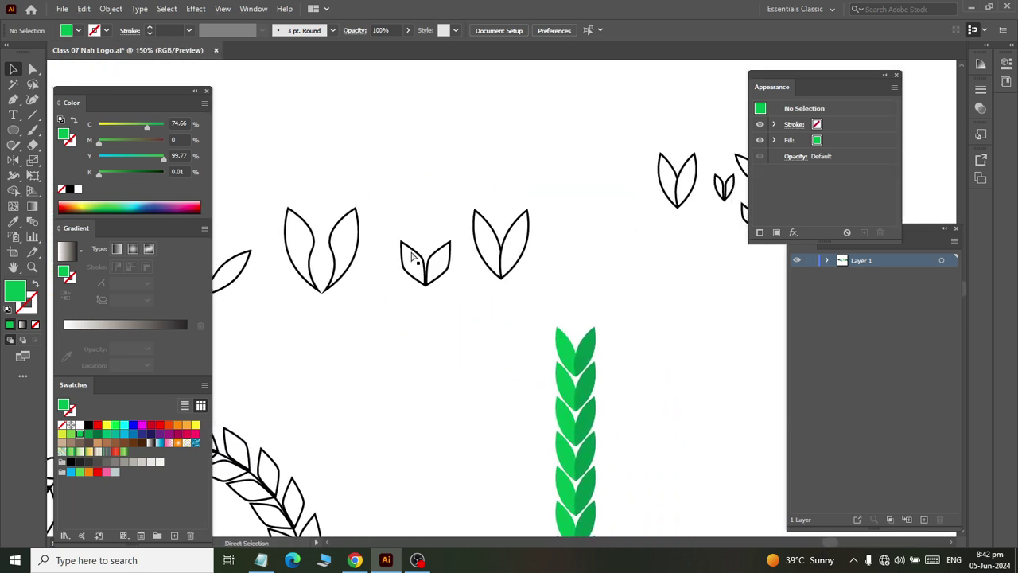
Step: Select the small leaf pair and Alt-drag out a copy
{"action": "key", "text": "v"}
{"action": "left_click_drag", "start_coordinate": [390, 228], "coordinate": [466, 299]}
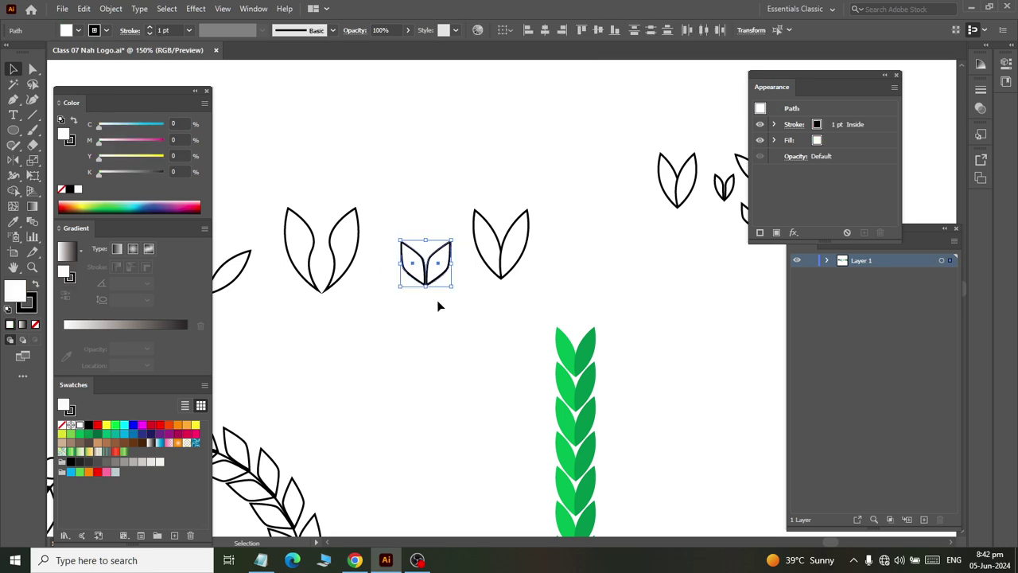
{"action": "scroll", "coordinate": [437, 302], "scroll_direction": "right", "scroll_amount": 2}
{"action": "left_click_drag", "start_coordinate": [332, 277], "coordinate": [733, 397]}
{"action": "scroll", "coordinate": [546, 336], "scroll_direction": "right", "scroll_amount": 2}
{"action": "scroll", "coordinate": [530, 329], "scroll_direction": "down", "scroll_amount": 3}
{"action": "scroll", "coordinate": [532, 318], "scroll_direction": "down", "scroll_amount": 2}
{"action": "scroll", "coordinate": [498, 362], "scroll_direction": "left", "scroll_amount": 2}
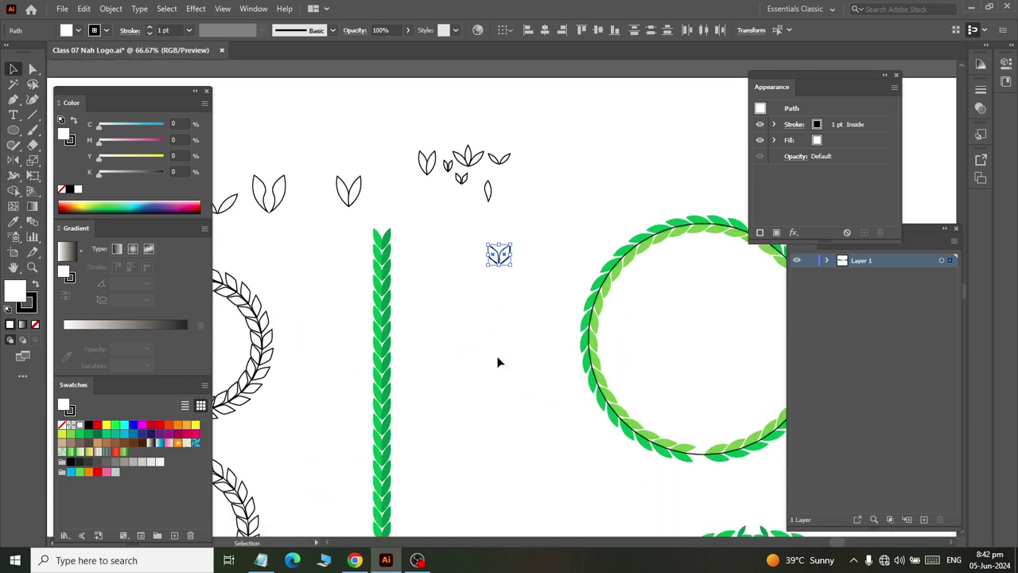
{"action": "scroll", "coordinate": [520, 296], "scroll_direction": "up", "scroll_amount": 1}
{"action": "scroll", "coordinate": [509, 262], "scroll_direction": "up", "scroll_amount": 2}
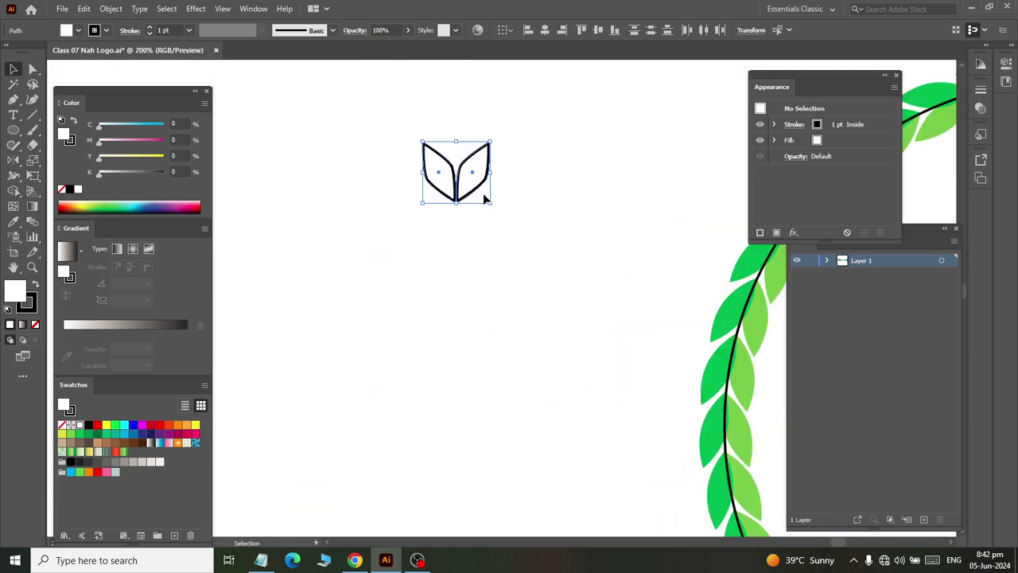
Step: Fill the copy's right leaf cyan and its left leaf dark blue
{"action": "left_click", "coordinate": [483, 192]}
{"action": "left_click", "coordinate": [479, 173]}
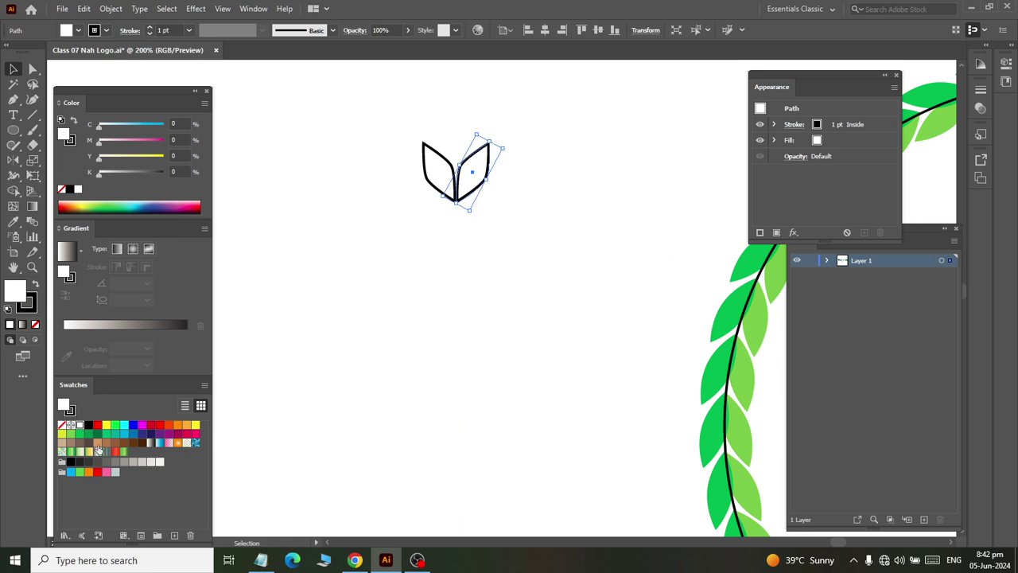
{"action": "left_click", "coordinate": [123, 435]}
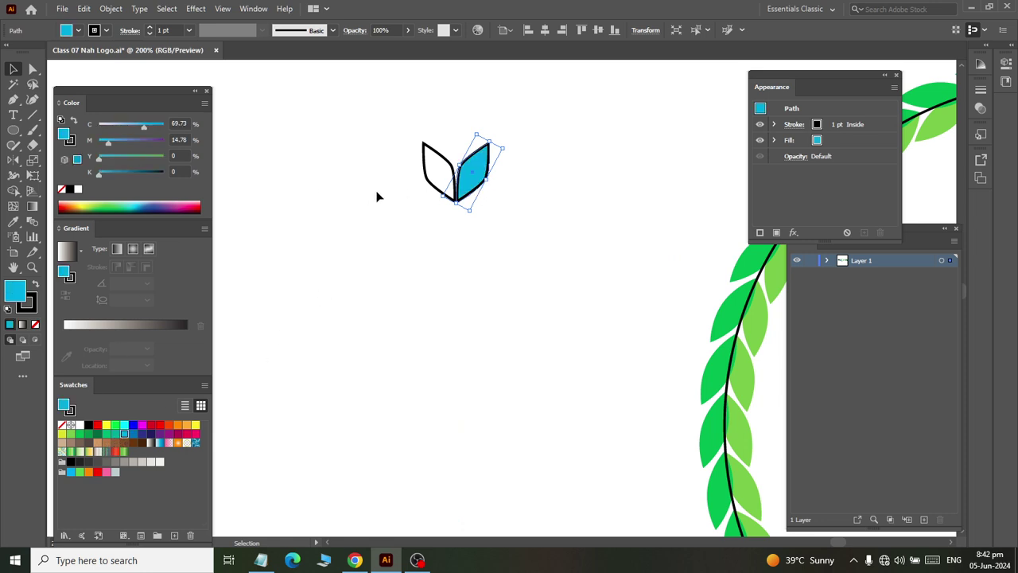
{"action": "left_click", "coordinate": [442, 178]}
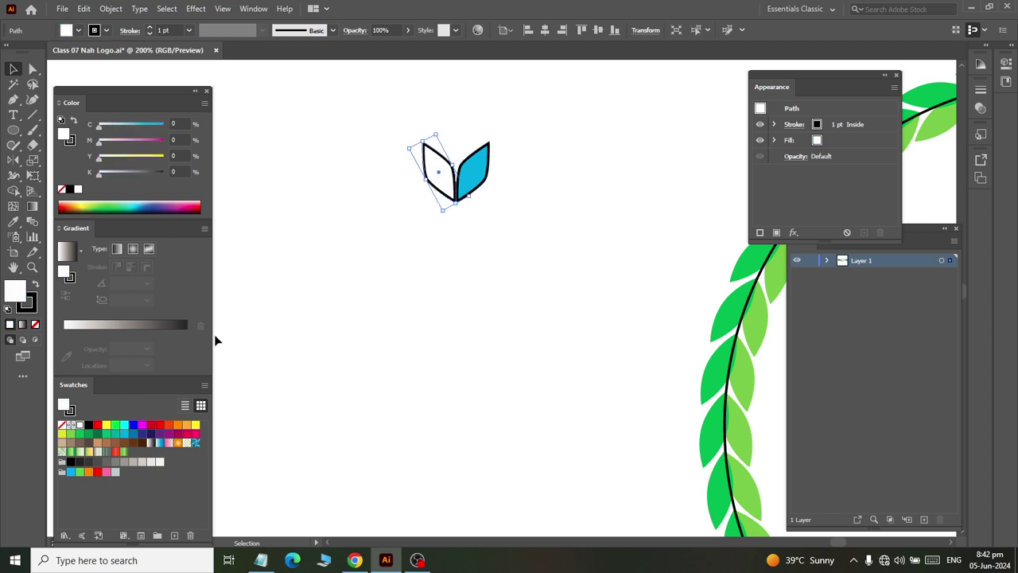
{"action": "left_click", "coordinate": [133, 442]}
Step: Group the two blue leaves and set their stroke to None
{"action": "left_click_drag", "start_coordinate": [371, 138], "coordinate": [557, 272]}
{"action": "right_click", "coordinate": [450, 180]}
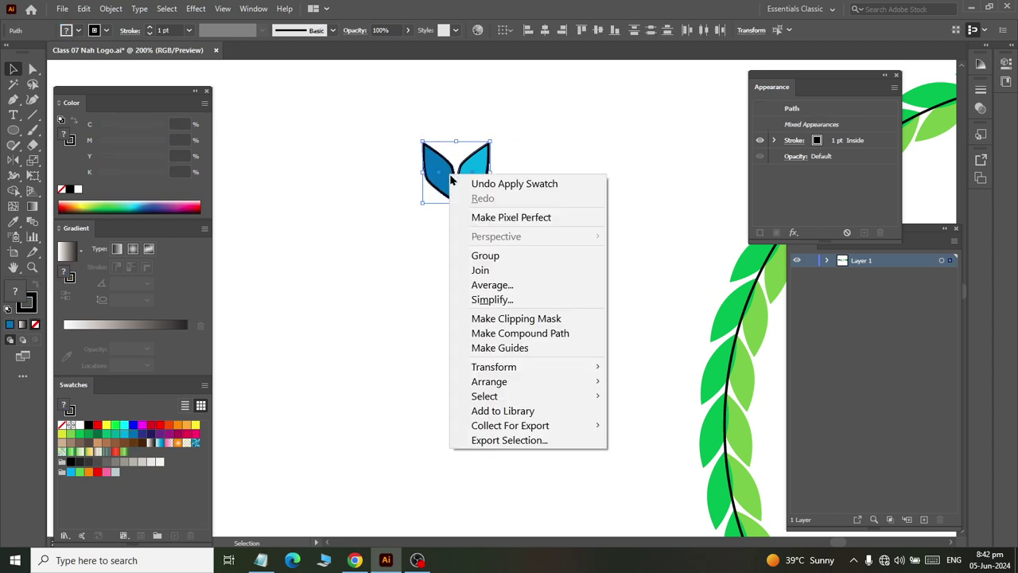
{"action": "left_click", "coordinate": [485, 255]}
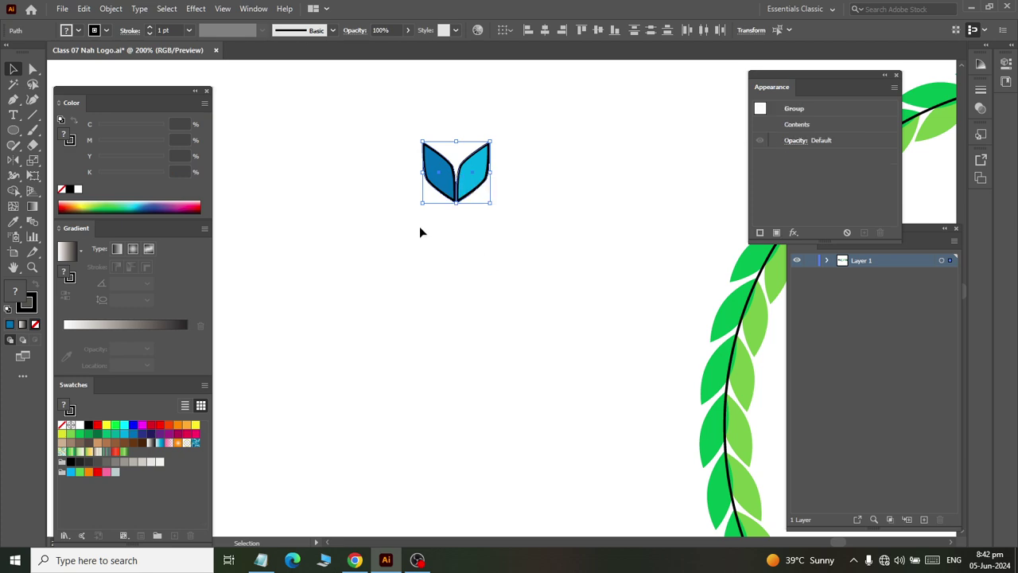
{"action": "left_click", "coordinate": [102, 30]}
{"action": "left_click", "coordinate": [8, 52]}
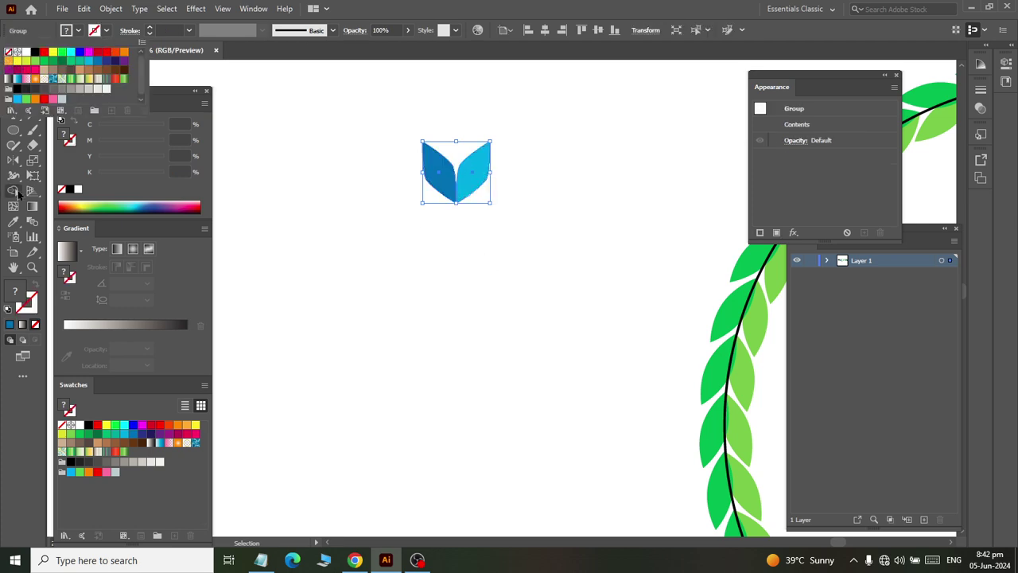
{"action": "left_click", "coordinate": [343, 227]}
Step: Copy the blue leaf pair straight down, then repeat with Ctrl+D three times to build the column
{"action": "left_click_drag", "start_coordinate": [368, 119], "coordinate": [554, 278]}
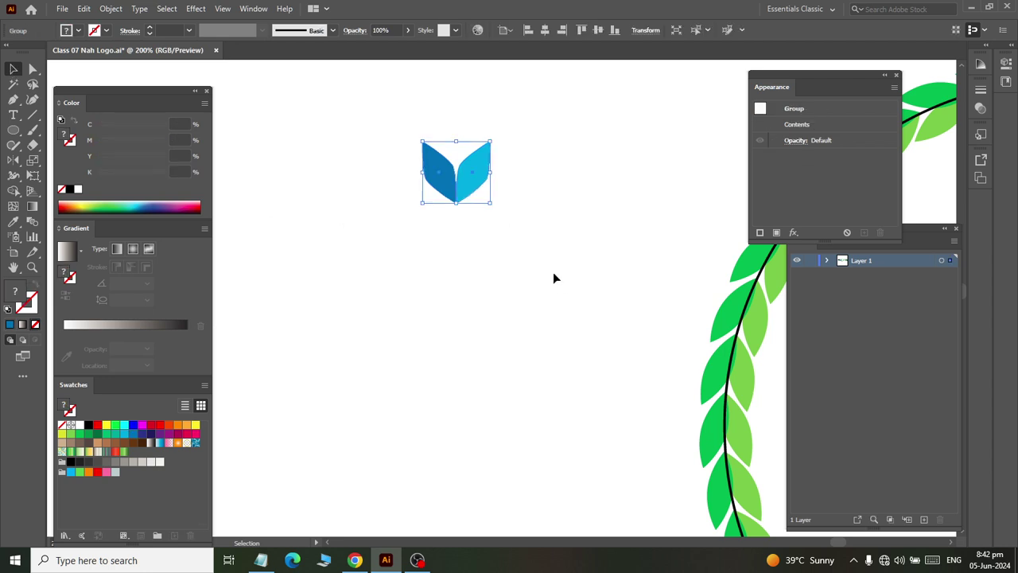
{"action": "left_click_drag", "start_coordinate": [460, 188], "coordinate": [454, 233]}
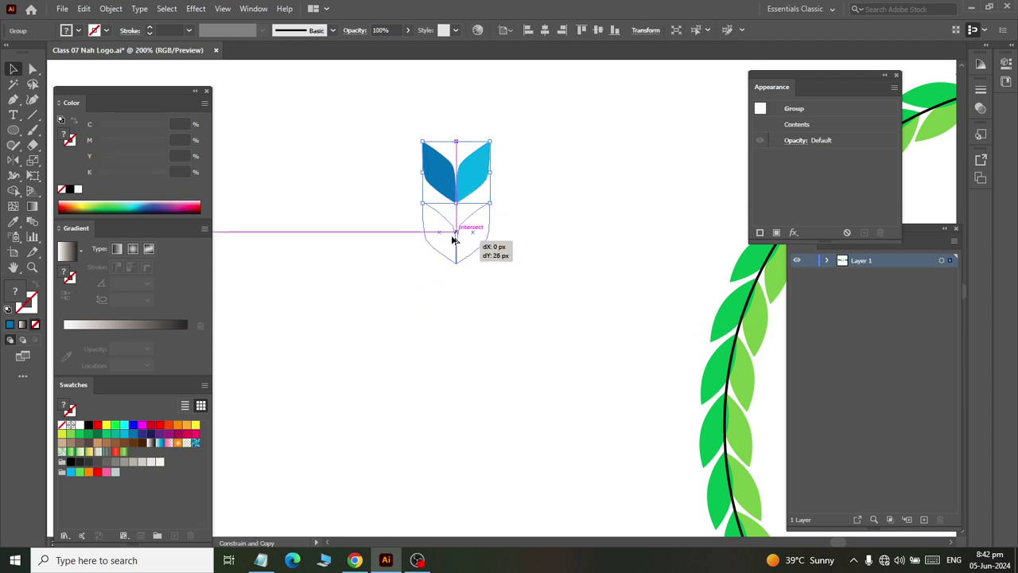
{"action": "left_click_drag", "start_coordinate": [448, 228], "coordinate": [450, 229]}
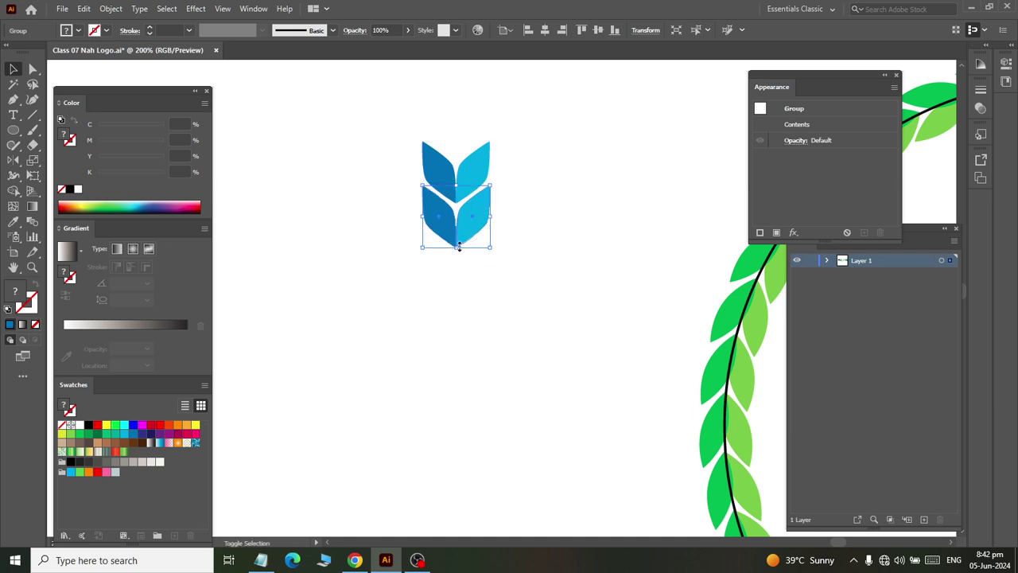
{"action": "key", "text": "ctrl+d"}
{"action": "key", "text": "ctrl+d"}
{"action": "key", "text": "ctrl+d"}
{"action": "key", "text": "ctrl+d"}
{"action": "key", "text": "ctrl+d"}
{"action": "key", "text": "ctrl+d"}
{"action": "key", "text": "ctrl+d"}
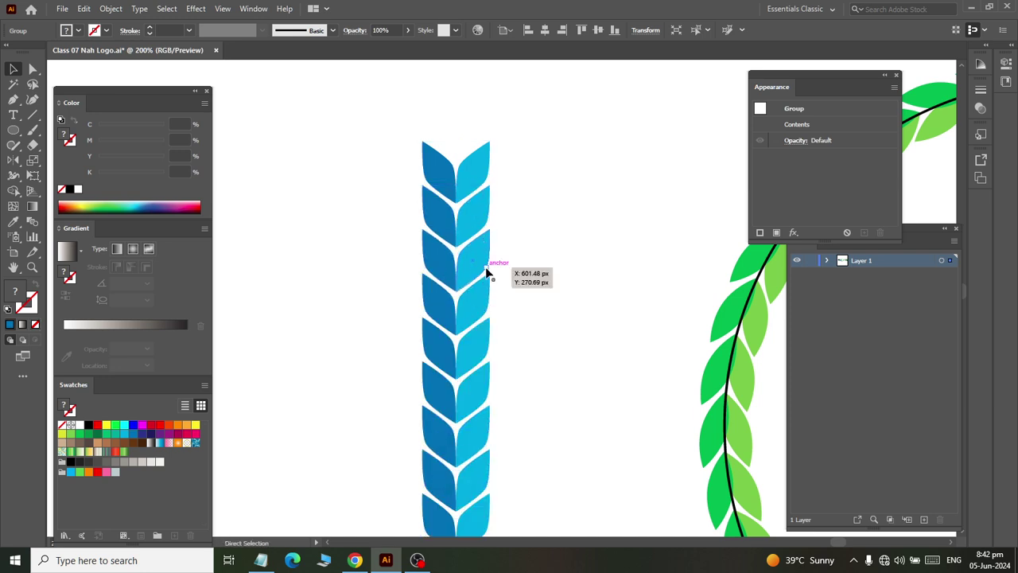
{"action": "scroll", "coordinate": [488, 272], "scroll_direction": "down", "scroll_amount": 7}
{"action": "scroll", "coordinate": [482, 325], "scroll_direction": "up", "scroll_amount": 4}
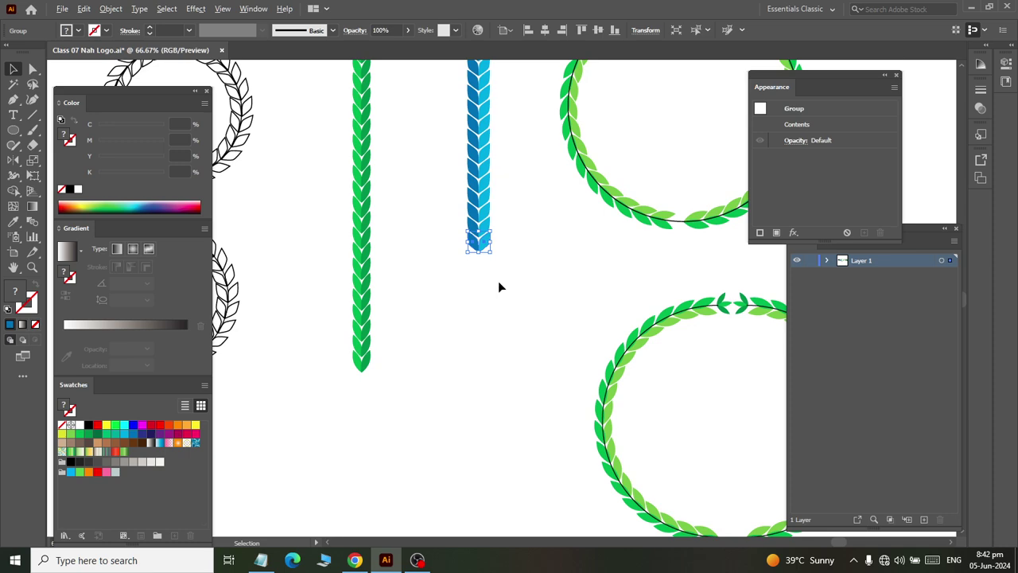
{"action": "scroll", "coordinate": [498, 284], "scroll_direction": "up", "scroll_amount": 3}
{"action": "key", "text": "ctrl+d"}
{"action": "key", "text": "ctrl+d"}
{"action": "key", "text": "ctrl+d"}
{"action": "key", "text": "ctrl+d"}
{"action": "key", "text": "ctrl+d"}
{"action": "key", "text": "ctrl+d"}
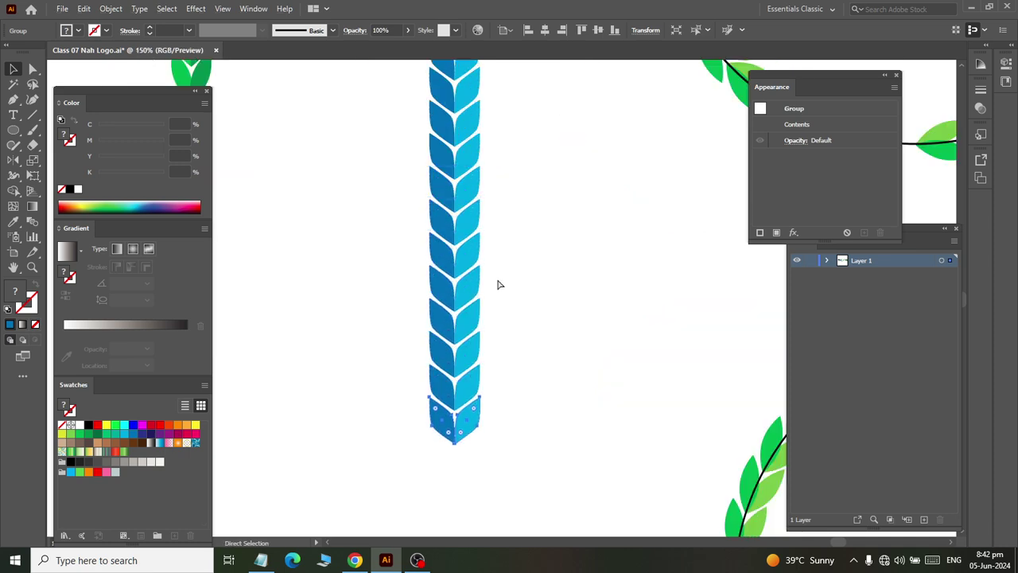
{"action": "key", "text": "ctrl+d"}
{"action": "key", "text": "ctrl+d"}
{"action": "key", "text": "ctrl+d"}
{"action": "scroll", "coordinate": [496, 285], "scroll_direction": "down", "scroll_amount": 1}
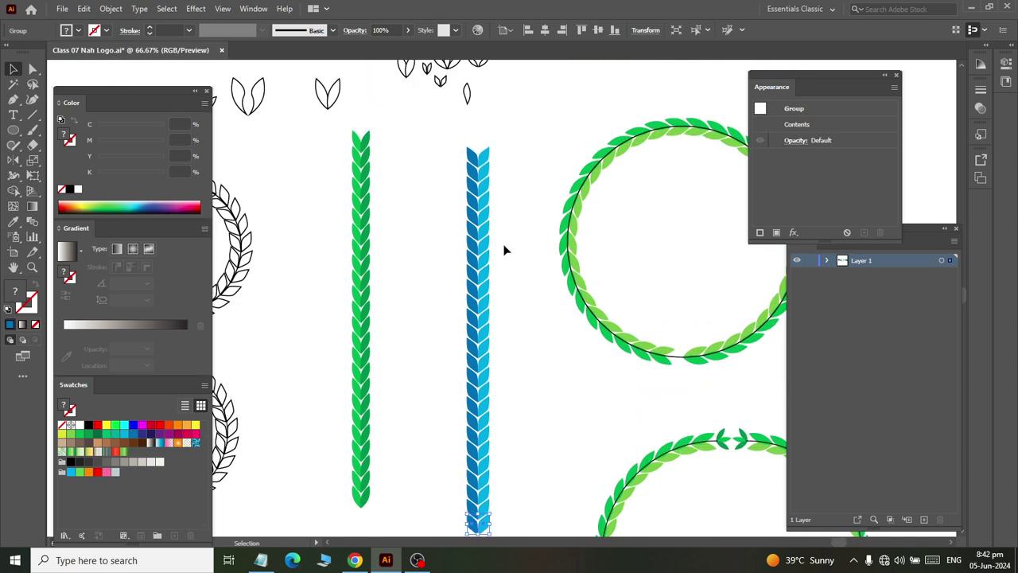
{"action": "scroll", "coordinate": [498, 268], "scroll_direction": "down", "scroll_amount": 1}
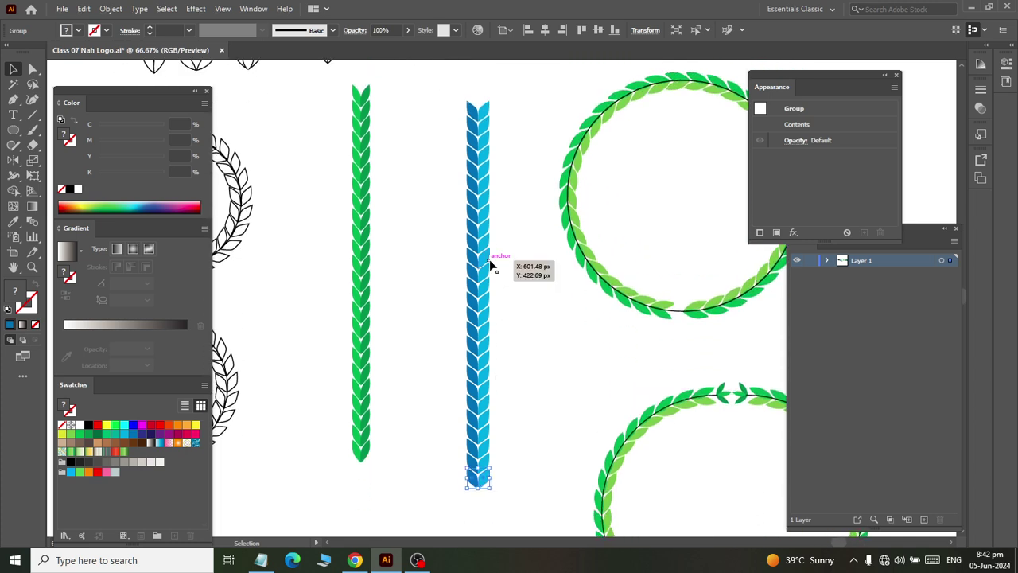
Step: Open the Brushes panel from the Window menu and move it beside the artwork
{"action": "left_click", "coordinate": [407, 122]}
{"action": "left_click", "coordinate": [253, 8]}
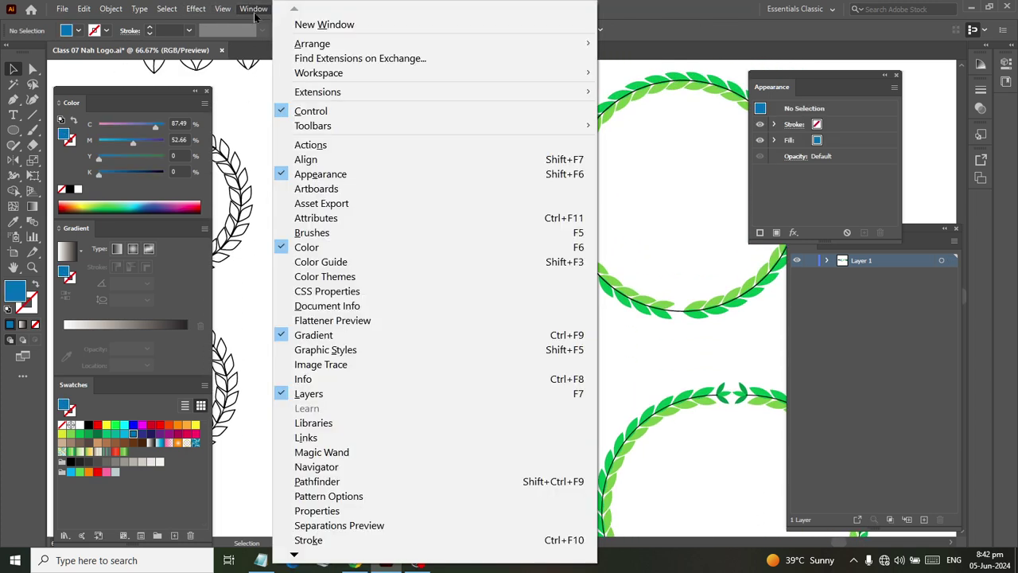
{"action": "left_click", "coordinate": [327, 232]}
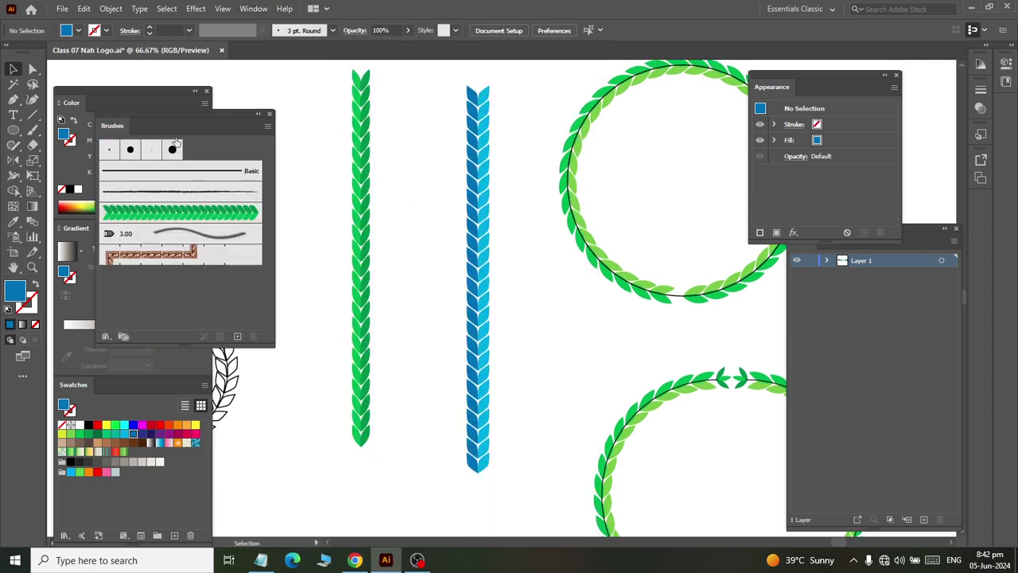
{"action": "left_click_drag", "start_coordinate": [125, 127], "coordinate": [119, 228]}
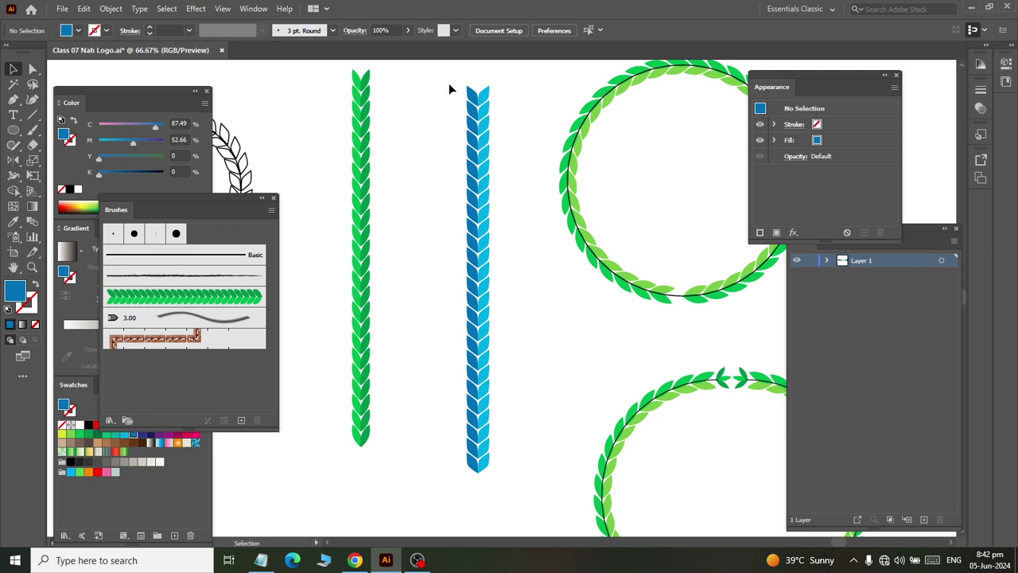
Step: Select the entire blue leaf chain column
{"action": "left_click_drag", "start_coordinate": [449, 89], "coordinate": [530, 504]}
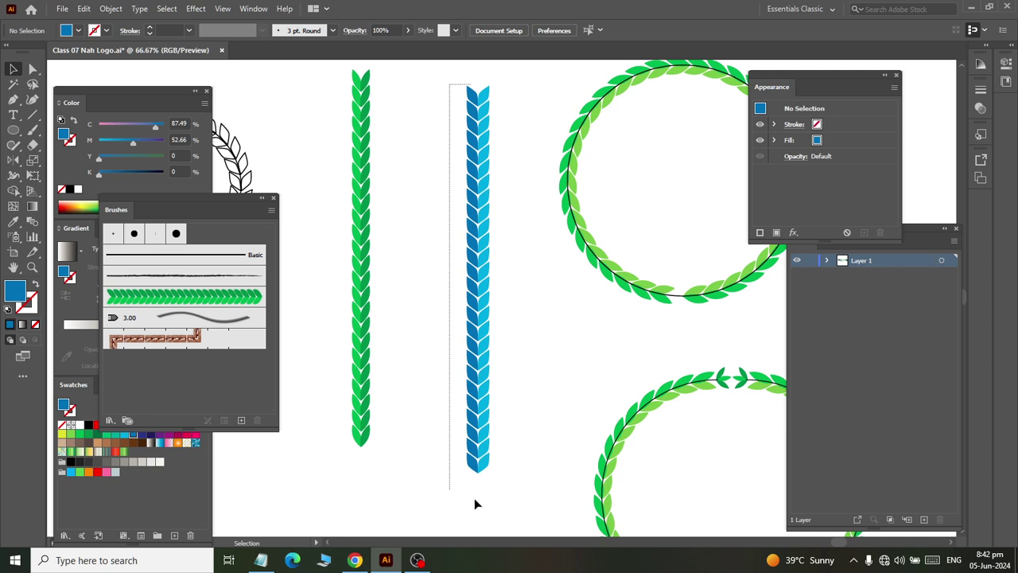
{"action": "left_click", "coordinate": [432, 429]}
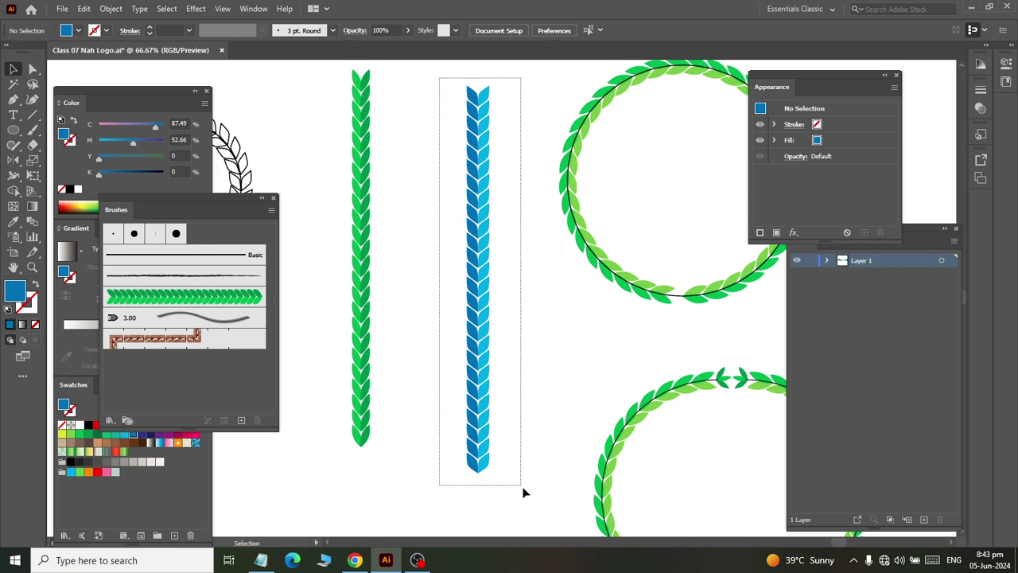
{"action": "mouse_move", "coordinate": [453, 125]}
{"action": "left_mouse_down"}
{"action": "mouse_move", "coordinate": [522, 487]}
{"action": "mouse_move", "coordinate": [461, 127]}
{"action": "left_mouse_up"}
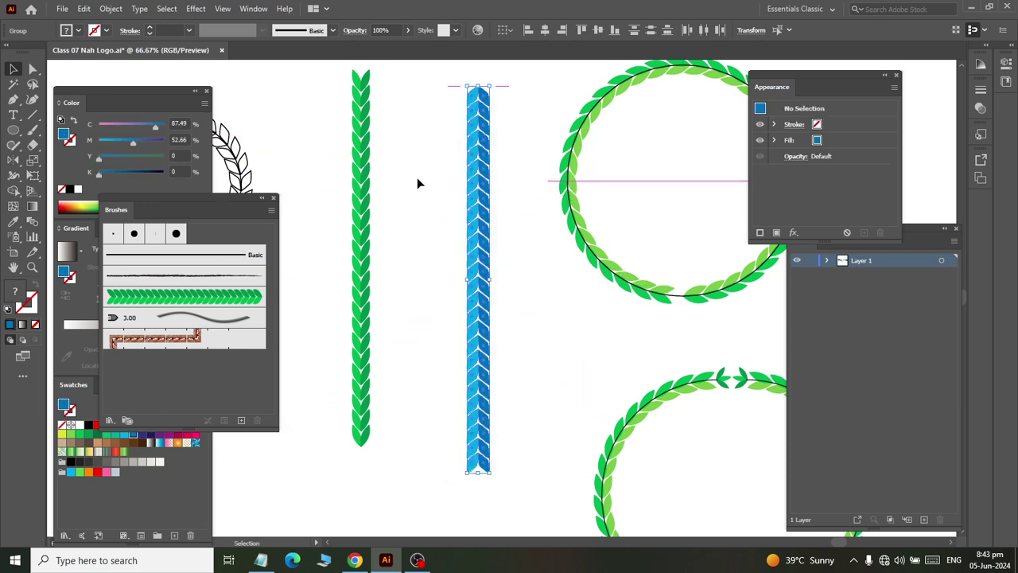
{"action": "left_click_drag", "start_coordinate": [426, 78], "coordinate": [513, 501]}
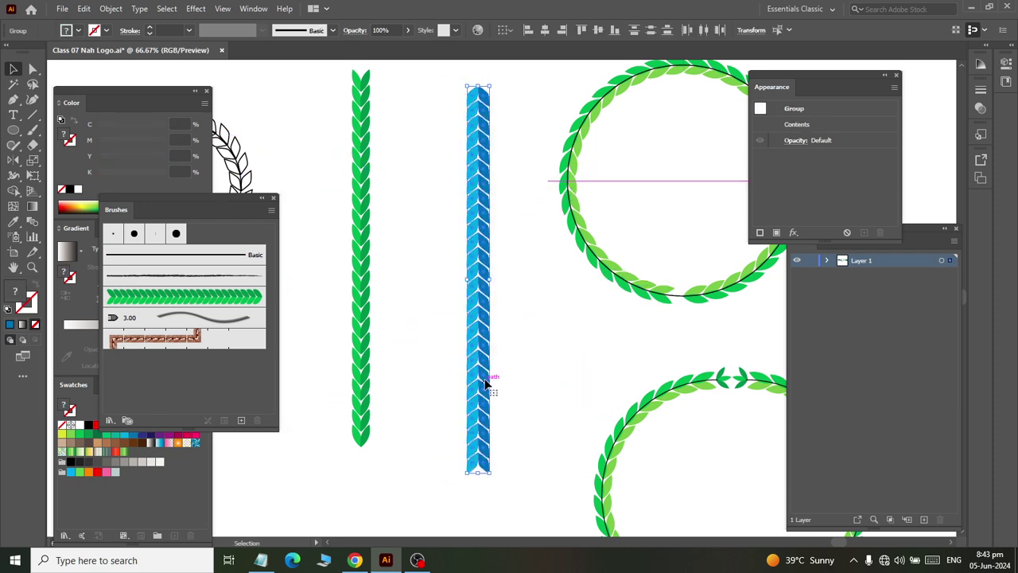
Step: Save the blue leaf chain as an art brush, flipped along and across, scaling proportionately
{"action": "left_click_drag", "start_coordinate": [485, 384], "coordinate": [217, 364]}
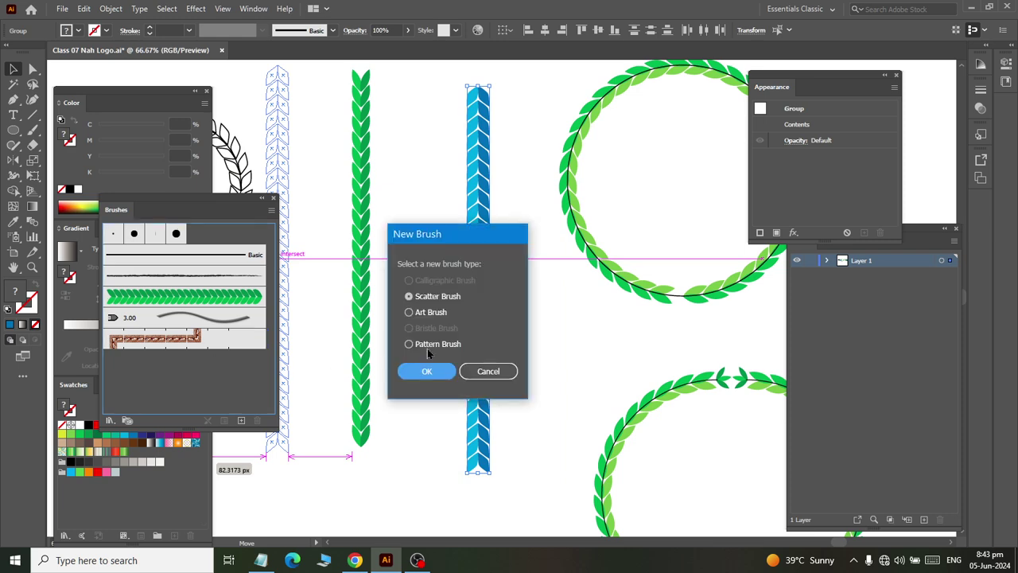
{"action": "left_click", "coordinate": [427, 312]}
{"action": "left_click", "coordinate": [426, 371]}
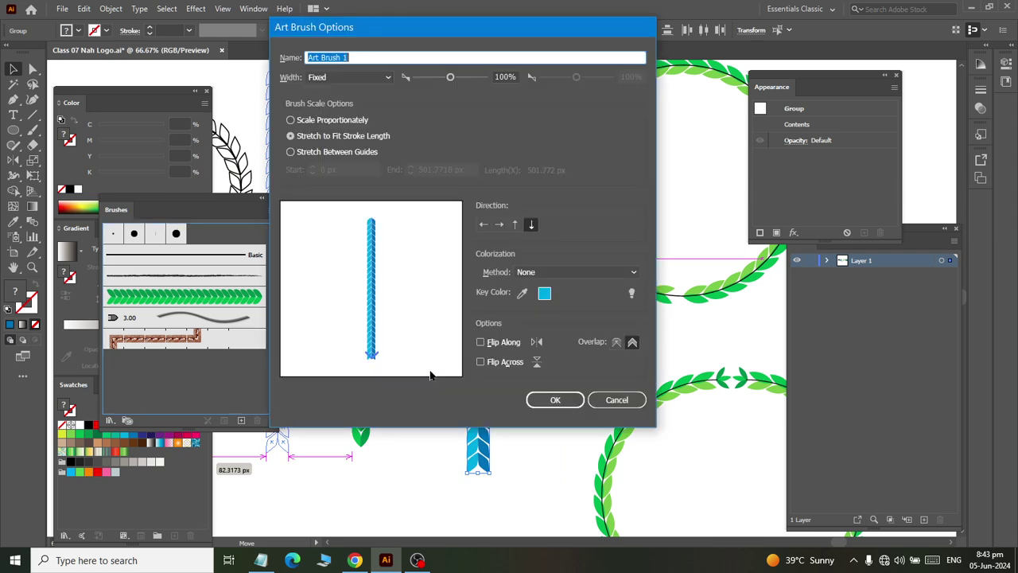
{"action": "left_click", "coordinate": [496, 344]}
{"action": "left_click", "coordinate": [495, 362]}
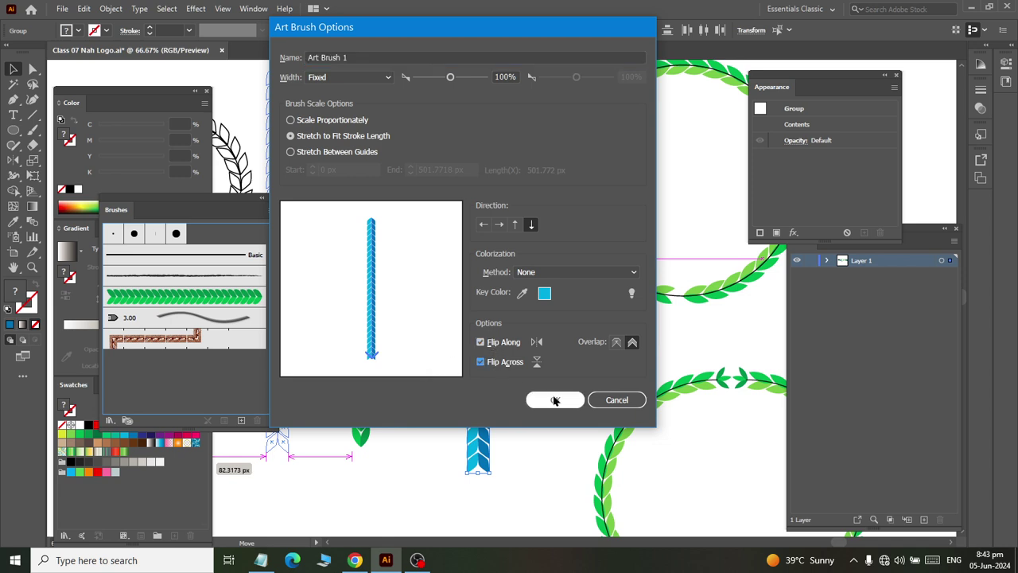
{"action": "left_click", "coordinate": [332, 120]}
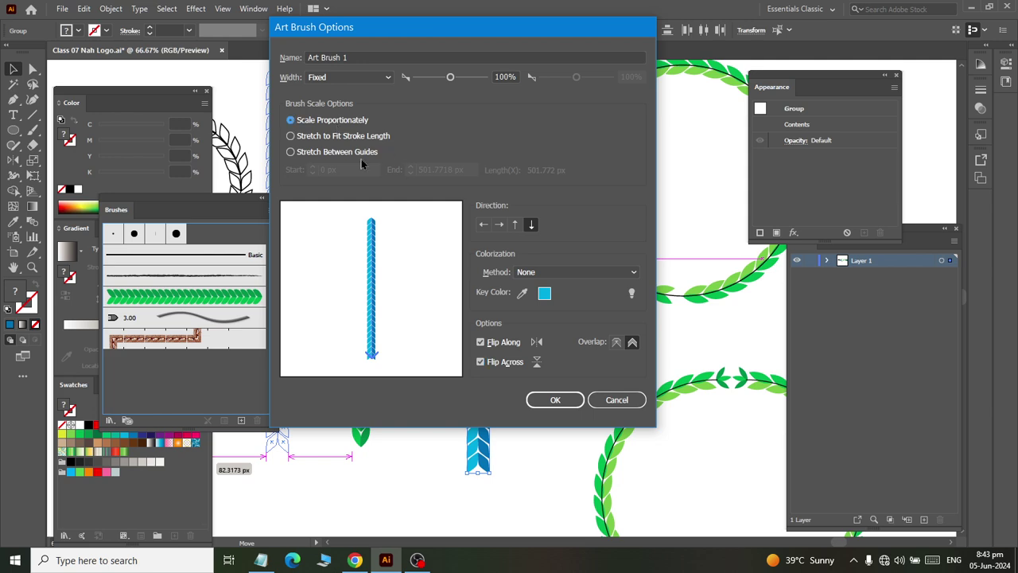
{"action": "left_click", "coordinate": [555, 401]}
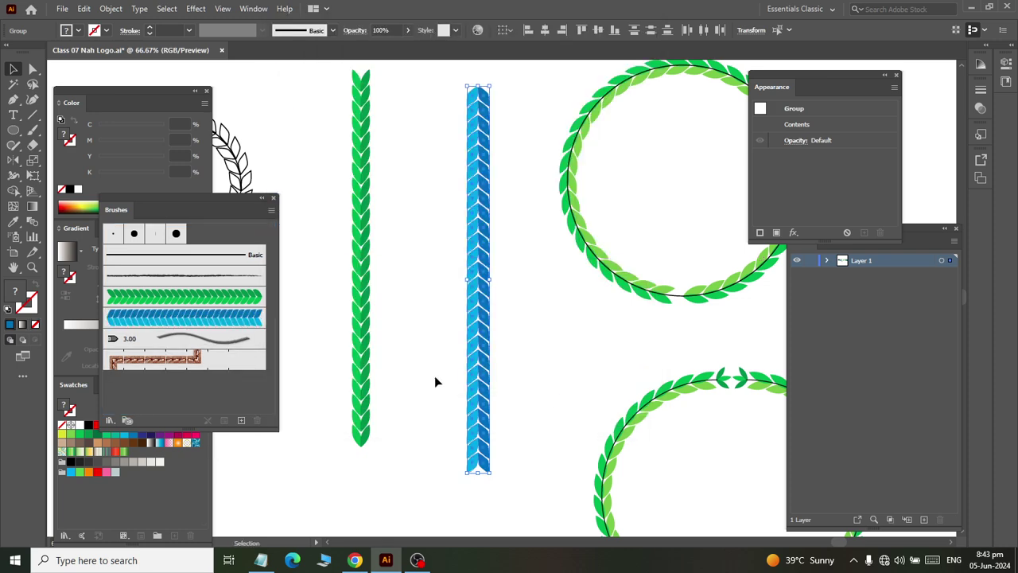
Step: Duplicate the inner pointed leaf-shaped path out of the wreath
{"action": "left_click", "coordinate": [521, 334]}
{"action": "scroll", "coordinate": [517, 334], "scroll_direction": "down", "scroll_amount": 3, "text": "alt"}
{"action": "scroll", "coordinate": [339, 314], "scroll_direction": "left", "scroll_amount": 3}
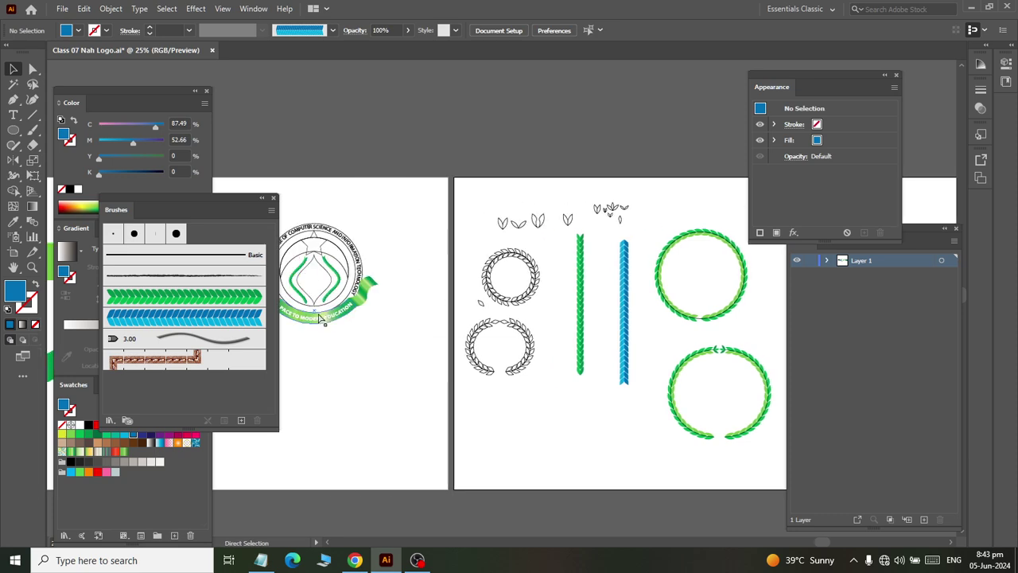
{"action": "scroll", "coordinate": [379, 323], "scroll_direction": "left", "scroll_amount": 3}
{"action": "scroll", "coordinate": [396, 327], "scroll_direction": "up", "scroll_amount": 3}
{"action": "scroll", "coordinate": [396, 327], "scroll_direction": "up", "scroll_amount": 3}
{"action": "scroll", "coordinate": [443, 154], "scroll_direction": "up", "scroll_amount": 2}
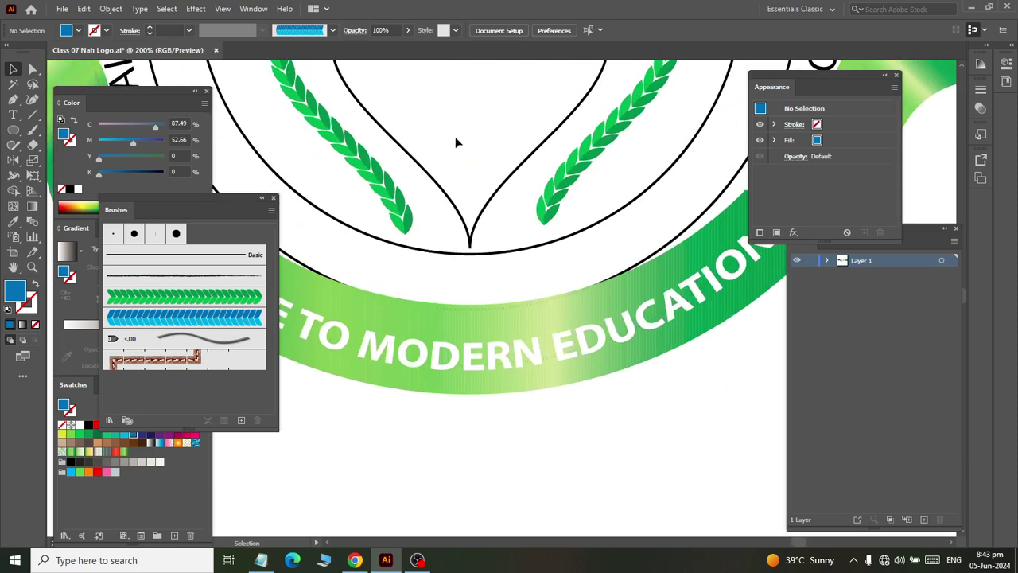
{"action": "scroll", "coordinate": [456, 140], "scroll_direction": "up", "scroll_amount": 3}
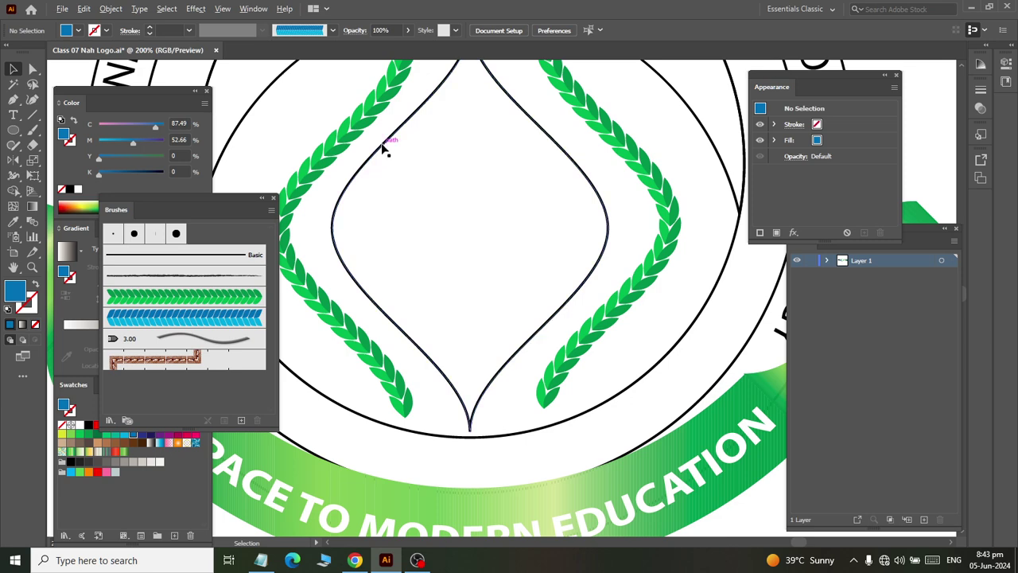
{"action": "left_click_drag", "start_coordinate": [389, 151], "coordinate": [417, 322], "text": "alt"}
{"action": "scroll", "coordinate": [429, 235], "scroll_direction": "down", "scroll_amount": 2}
{"action": "scroll", "coordinate": [429, 235], "scroll_direction": "down", "scroll_amount": 2}
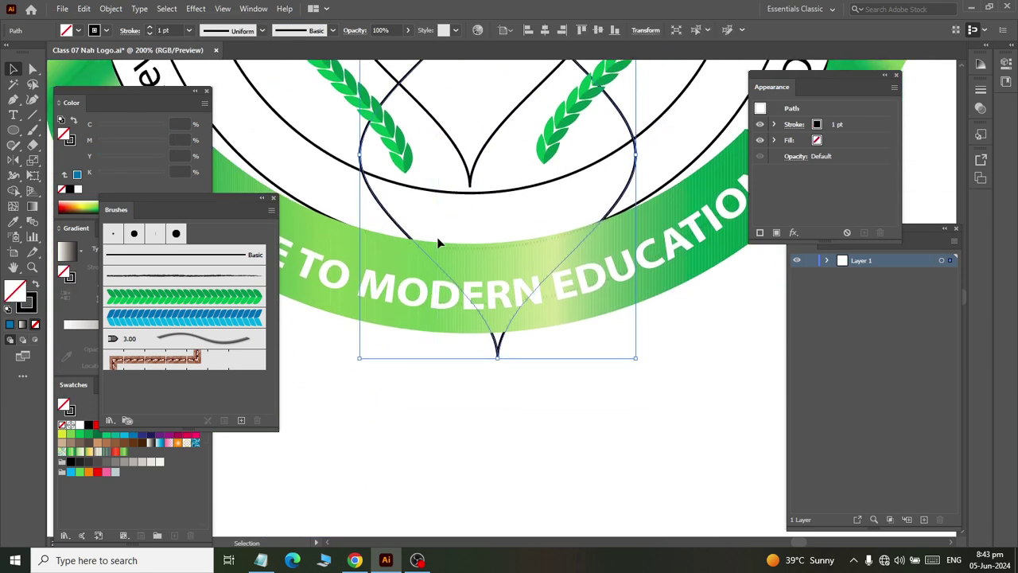
Step: Move the leaf-shaped copy onto the blank artboard below the logo and deselect it
{"action": "left_click_drag", "start_coordinate": [498, 354], "coordinate": [490, 451]}
{"action": "scroll", "coordinate": [470, 327], "scroll_direction": "down", "scroll_amount": 3}
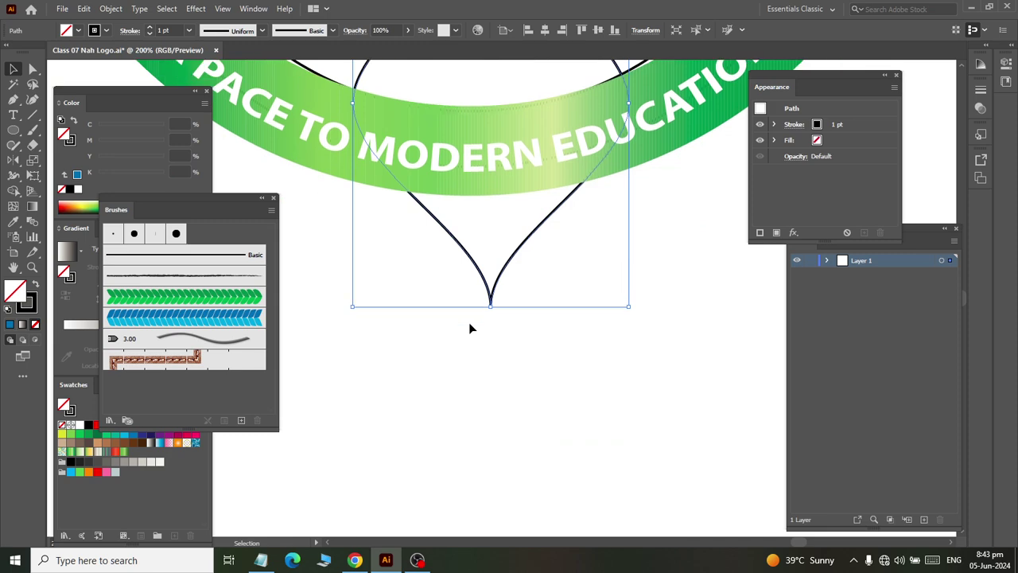
{"action": "scroll", "coordinate": [497, 201], "scroll_direction": "down", "scroll_amount": 2}
{"action": "left_click_drag", "start_coordinate": [491, 189], "coordinate": [494, 412]}
{"action": "scroll", "coordinate": [494, 382], "scroll_direction": "down", "scroll_amount": 2}
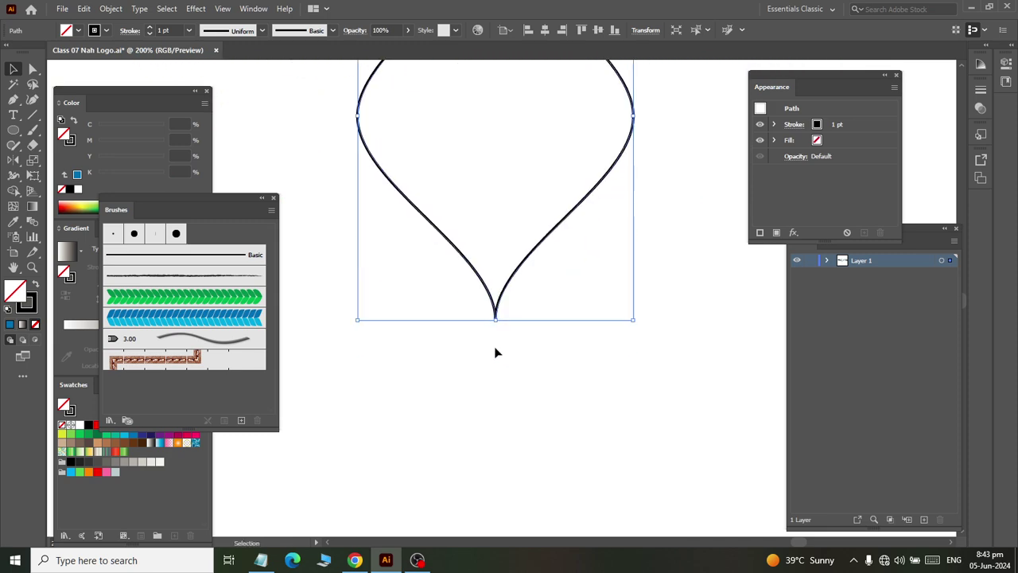
{"action": "left_click_drag", "start_coordinate": [500, 312], "coordinate": [500, 438]}
{"action": "scroll", "coordinate": [493, 356], "scroll_direction": "down", "scroll_amount": 3}
{"action": "scroll", "coordinate": [499, 357], "scroll_direction": "up", "scroll_amount": 2}
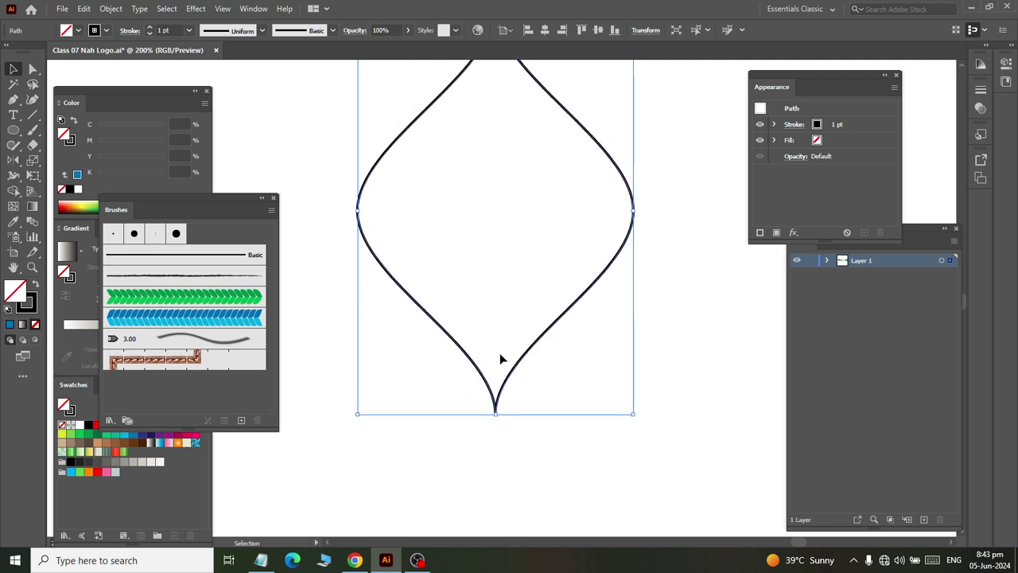
{"action": "scroll", "coordinate": [499, 357], "scroll_direction": "down", "scroll_amount": 1}
{"action": "scroll", "coordinate": [499, 358], "scroll_direction": "down", "scroll_amount": 2}
{"action": "mouse_move", "coordinate": [491, 352]}
{"action": "left_mouse_down"}
{"action": "mouse_move", "coordinate": [488, 420]}
{"action": "mouse_move", "coordinate": [482, 397]}
{"action": "left_mouse_up"}
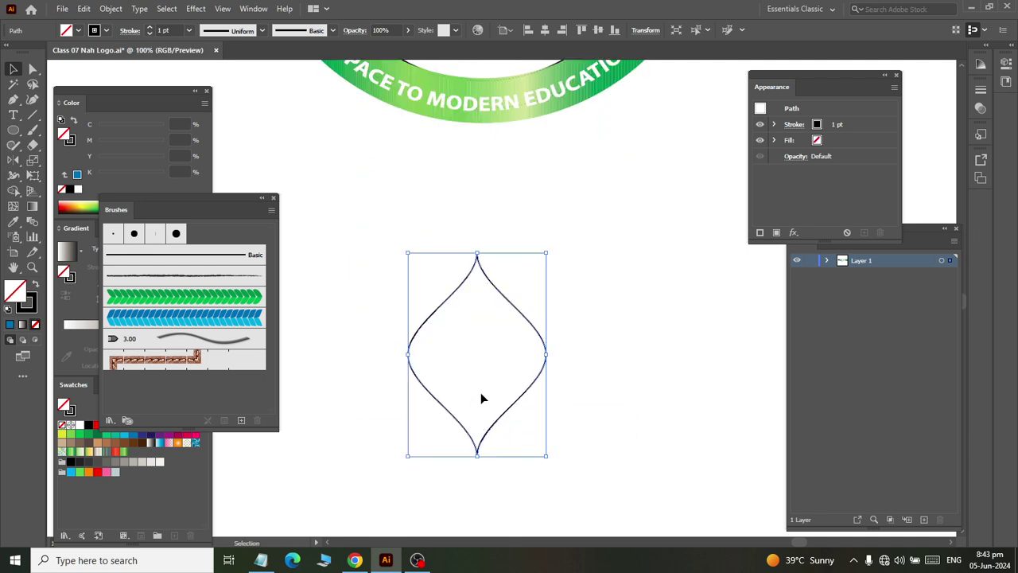
{"action": "scroll", "coordinate": [485, 412], "scroll_direction": "down", "scroll_amount": 1}
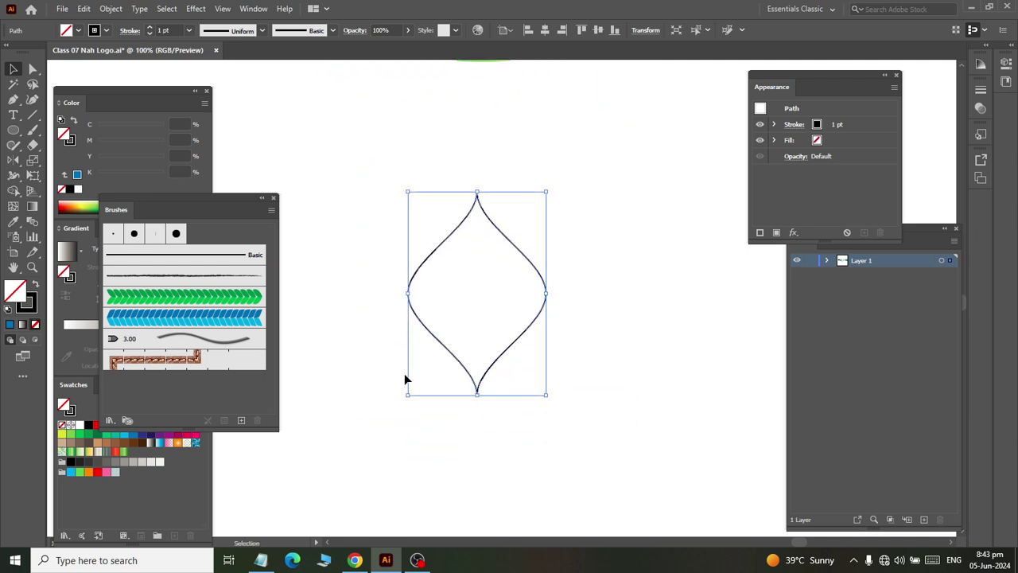
{"action": "left_click", "coordinate": [334, 322]}
Step: Delete the leaf outline's left anchor and paint the remaining half with Art Brush 1
{"action": "left_click", "coordinate": [33, 70]}
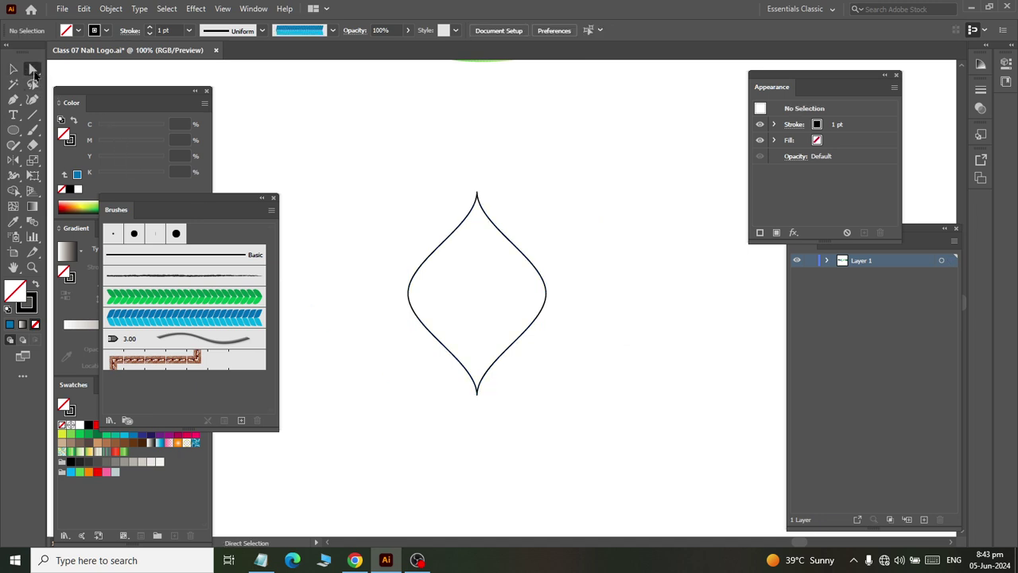
{"action": "left_click", "coordinate": [407, 293]}
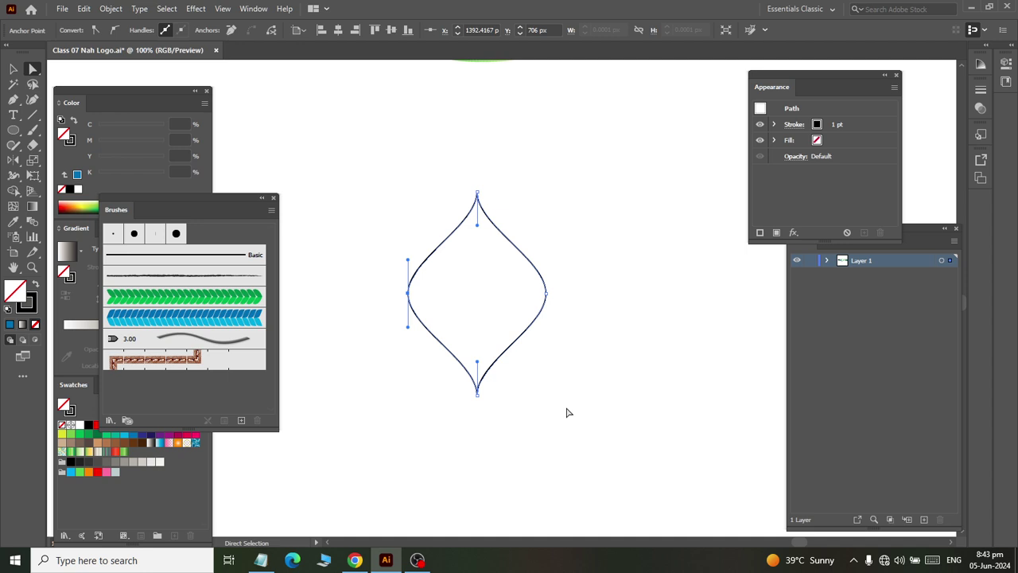
{"action": "key", "text": "Delete"}
{"action": "left_click", "coordinate": [14, 70]}
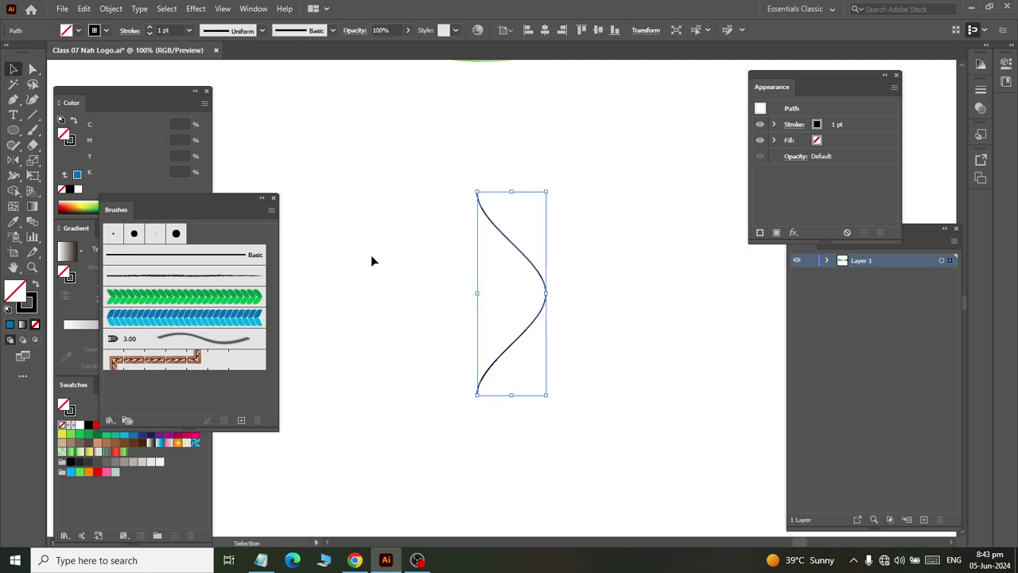
{"action": "left_click_drag", "start_coordinate": [433, 187], "coordinate": [585, 408]}
{"action": "left_click", "coordinate": [207, 320]}
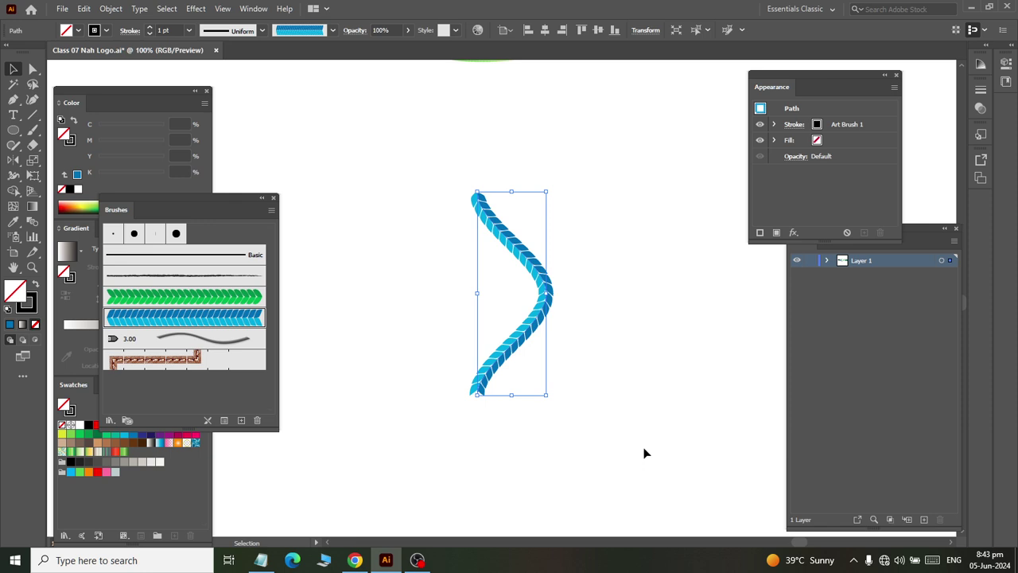
Step: Reflect a copy of the brushed half from its bottom end to close the diamond
{"action": "left_click", "coordinate": [13, 160]}
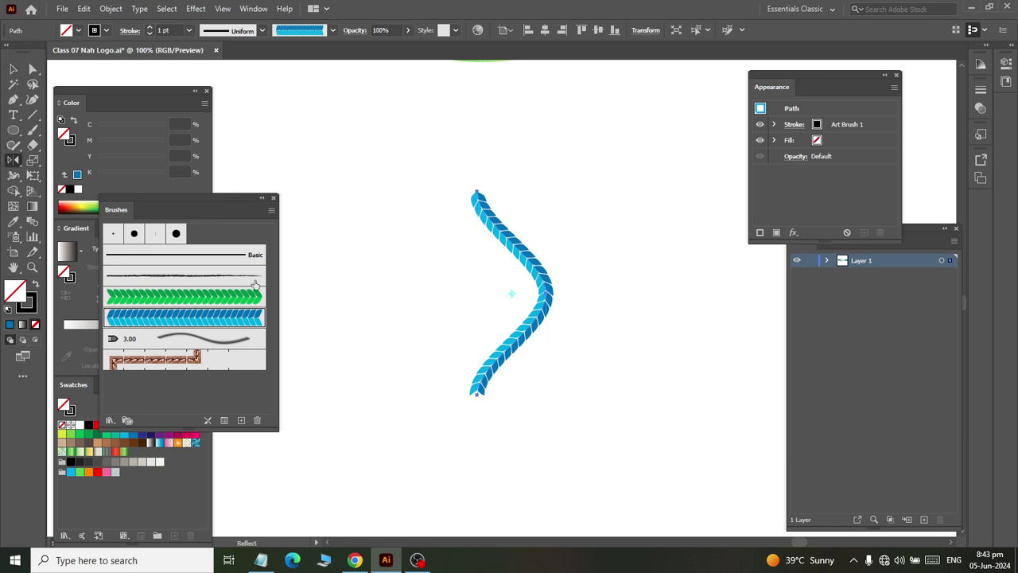
{"action": "left_click", "coordinate": [477, 393], "text": "alt"}
{"action": "left_click", "coordinate": [612, 306]}
{"action": "left_click", "coordinate": [14, 69]}
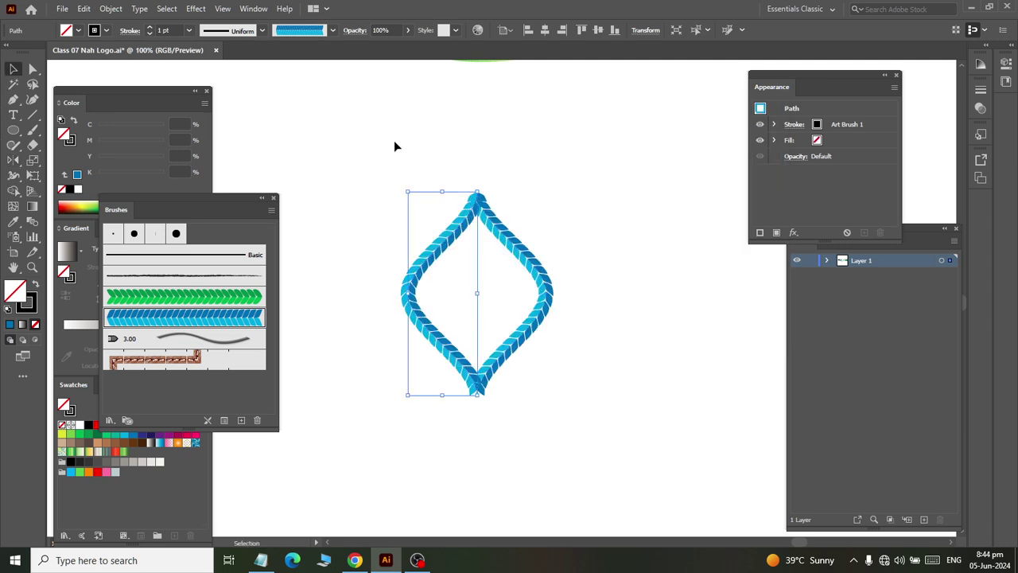
{"action": "left_click", "coordinate": [396, 178]}
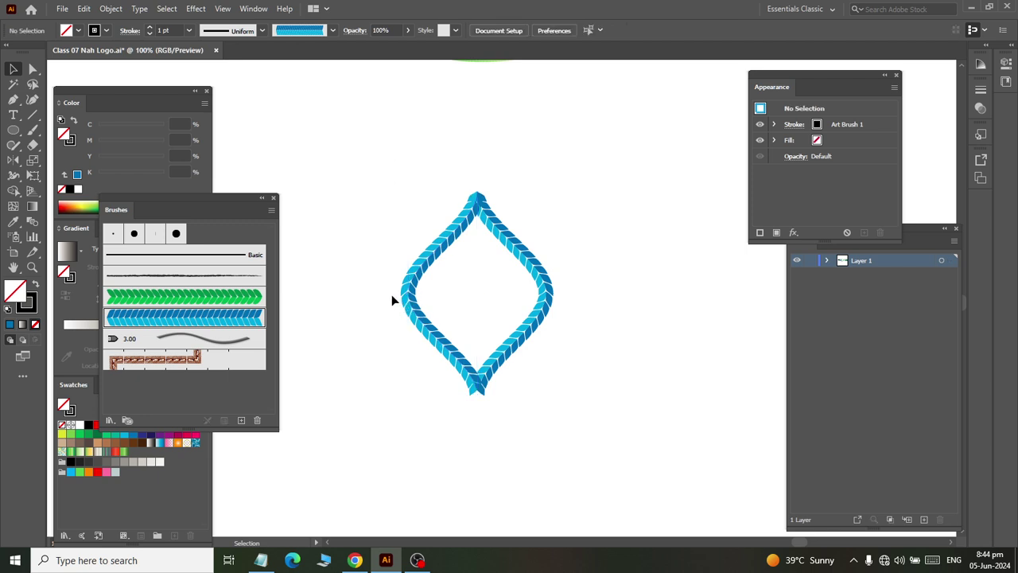
Step: Join the two blue diamond halves into one path and group them
{"action": "left_click_drag", "start_coordinate": [384, 186], "coordinate": [659, 517]}
{"action": "scroll", "coordinate": [458, 326], "scroll_direction": "up", "scroll_amount": 3}
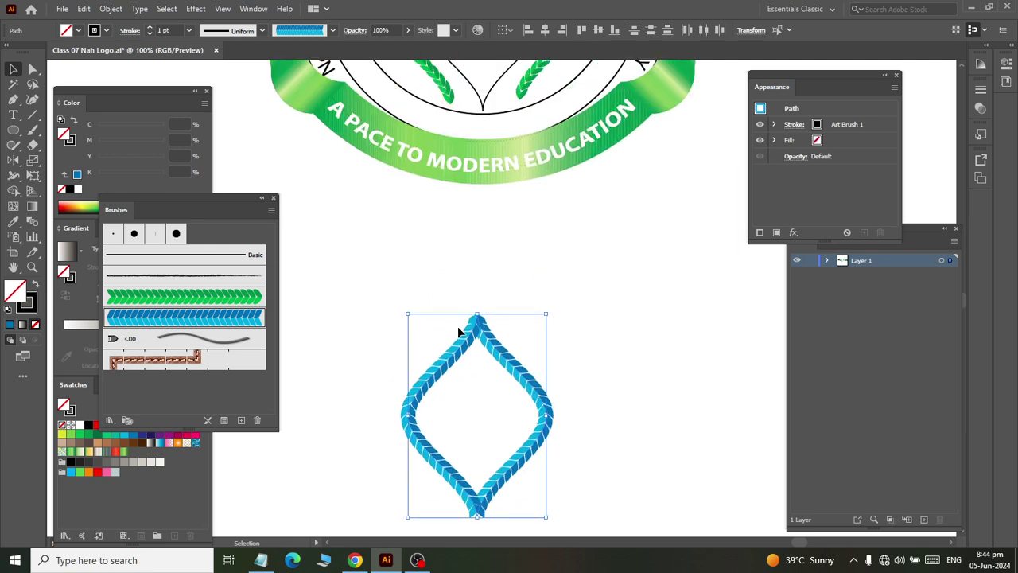
{"action": "right_click", "coordinate": [475, 339]}
{"action": "left_click", "coordinate": [544, 156]}
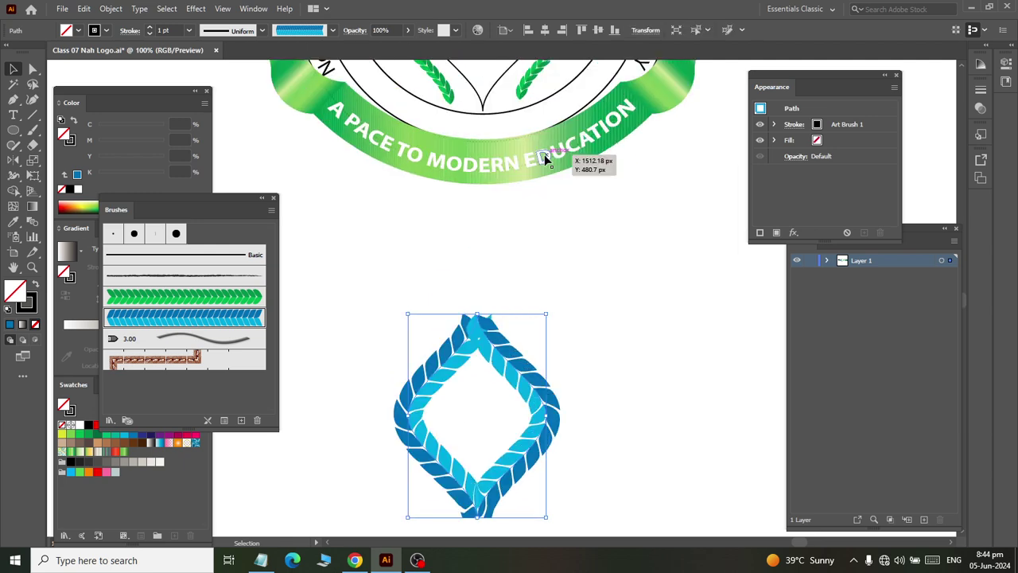
{"action": "key", "text": "ctrl+z"}
{"action": "right_click", "coordinate": [490, 344]}
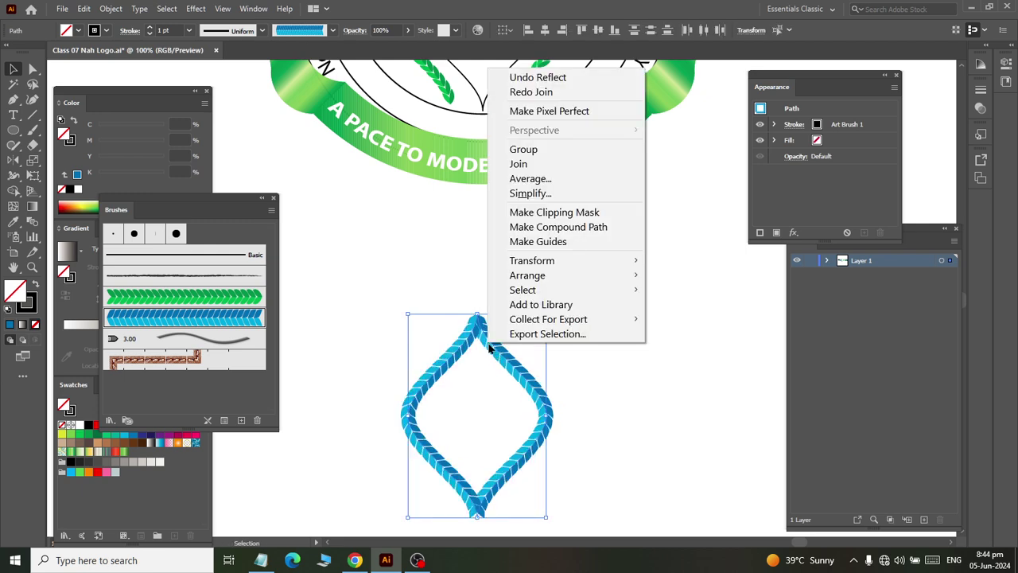
{"action": "left_click", "coordinate": [533, 157]}
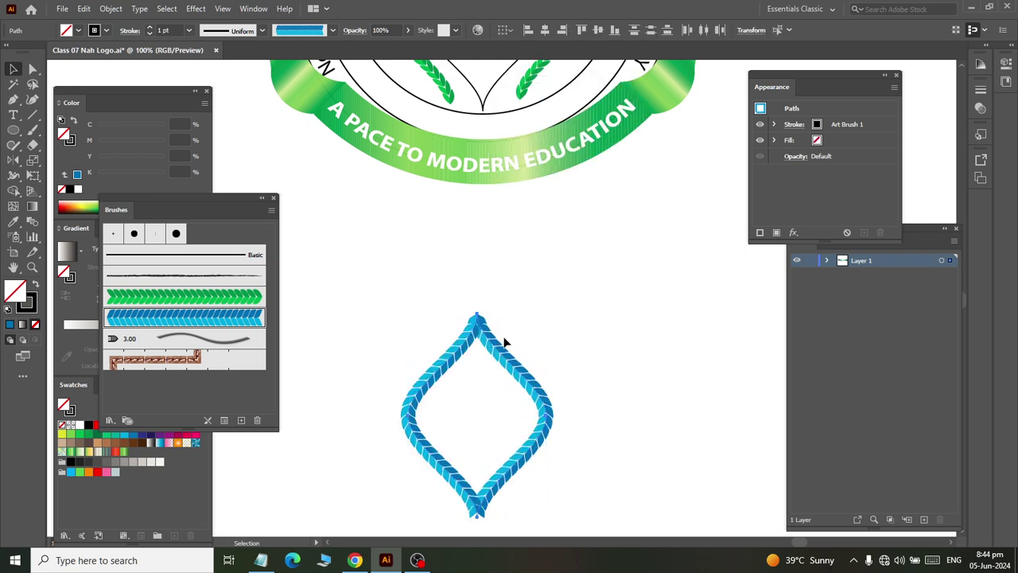
{"action": "right_click", "coordinate": [504, 342]}
{"action": "left_click", "coordinate": [544, 151]}
Step: Move the grouped blue diamond up into the logo's centre circle
{"action": "scroll", "coordinate": [475, 345], "scroll_direction": "up", "scroll_amount": 2}
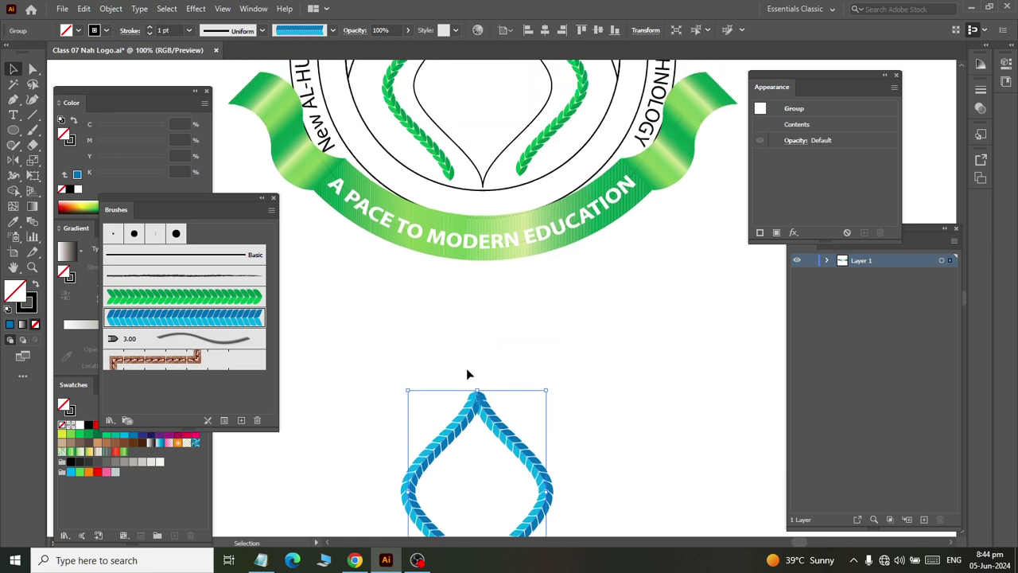
{"action": "scroll", "coordinate": [477, 445], "scroll_direction": "down", "scroll_amount": 1}
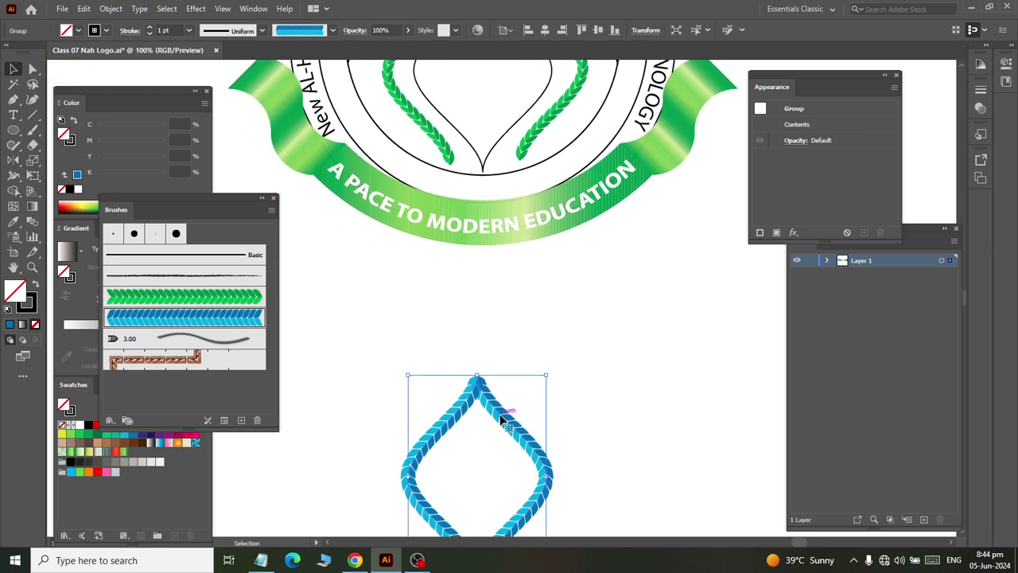
{"action": "left_click_drag", "start_coordinate": [502, 419], "coordinate": [504, 112]}
{"action": "scroll", "coordinate": [494, 175], "scroll_direction": "up", "scroll_amount": 3}
{"action": "scroll", "coordinate": [517, 263], "scroll_direction": "up", "scroll_amount": 2}
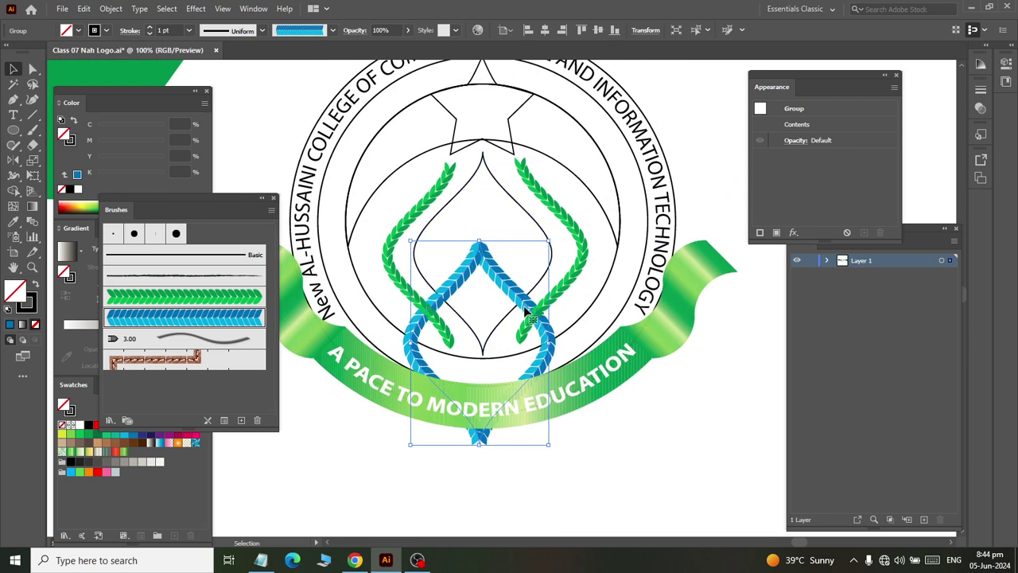
{"action": "left_click_drag", "start_coordinate": [525, 309], "coordinate": [508, 209]}
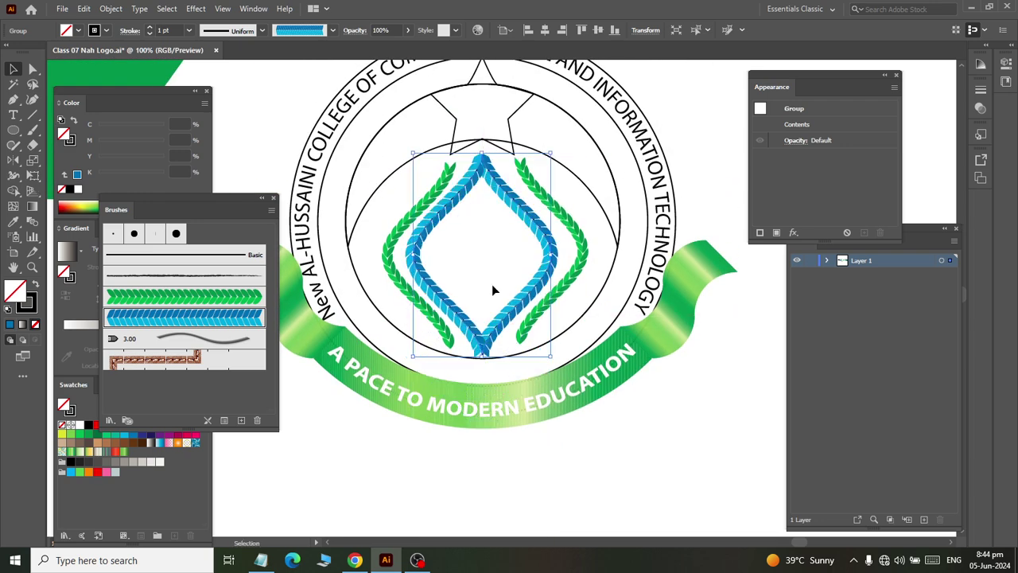
Step: Shrink the diamond to fit between the laurel branches and nudge it into place
{"action": "left_click_drag", "start_coordinate": [481, 356], "coordinate": [477, 320]}
{"action": "left_click_drag", "start_coordinate": [504, 265], "coordinate": [504, 310]}
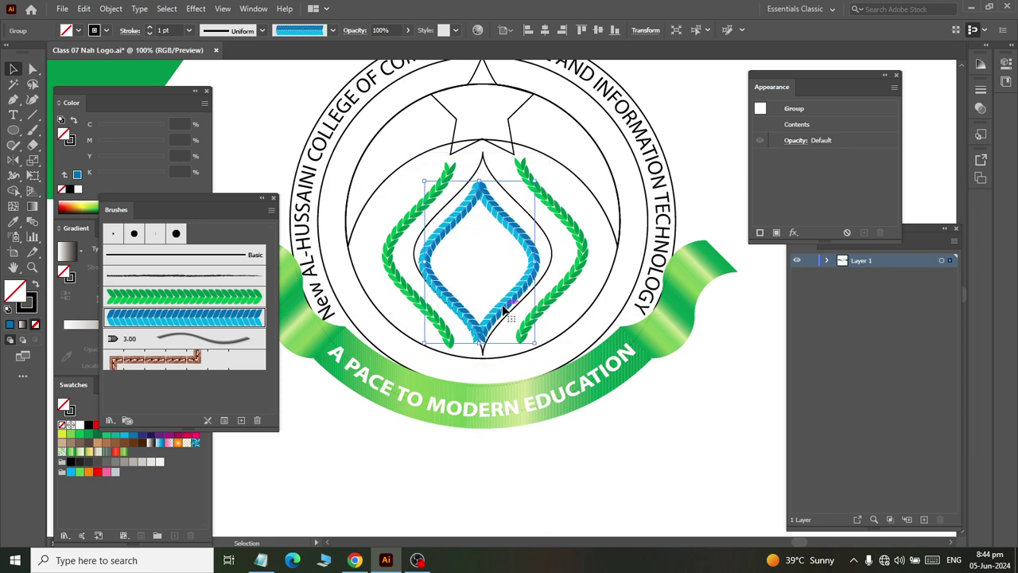
{"action": "key", "text": "Up"}
{"action": "key", "text": "Up"}
{"action": "key", "text": "Up"}
{"action": "key", "text": "Up"}
{"action": "key", "text": "Up"}
{"action": "key", "text": "Up"}
{"action": "key", "text": "Up"}
{"action": "key", "text": "Up"}
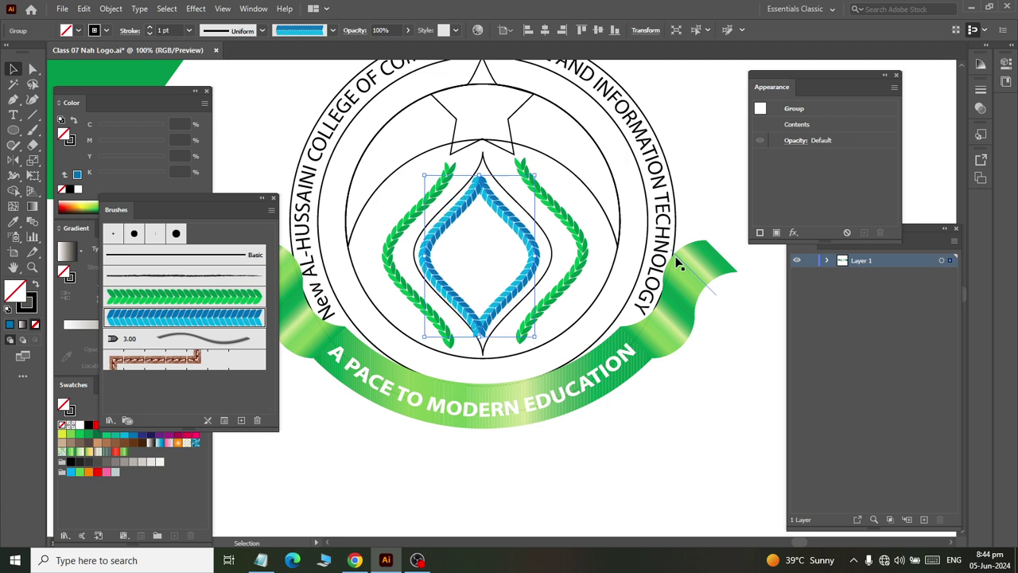
{"action": "key", "text": "Up"}
{"action": "key", "text": "Up"}
{"action": "key", "text": "Up"}
{"action": "key", "text": "Right"}
{"action": "key", "text": "Right"}
{"action": "key", "text": "Right"}
{"action": "key", "text": "Down"}
{"action": "key", "text": "Down"}
{"action": "key", "text": "Right"}
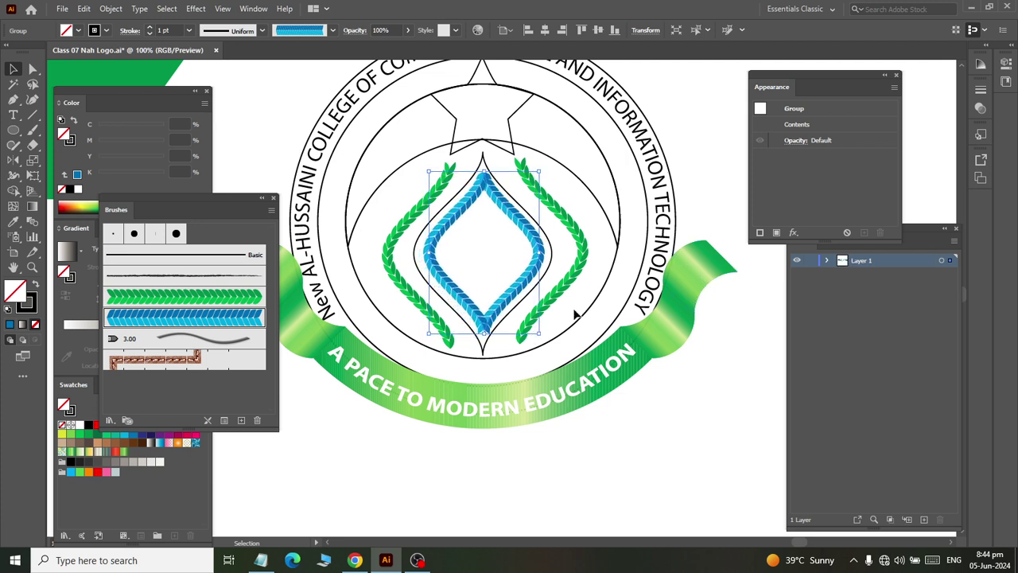
{"action": "left_click", "coordinate": [535, 475]}
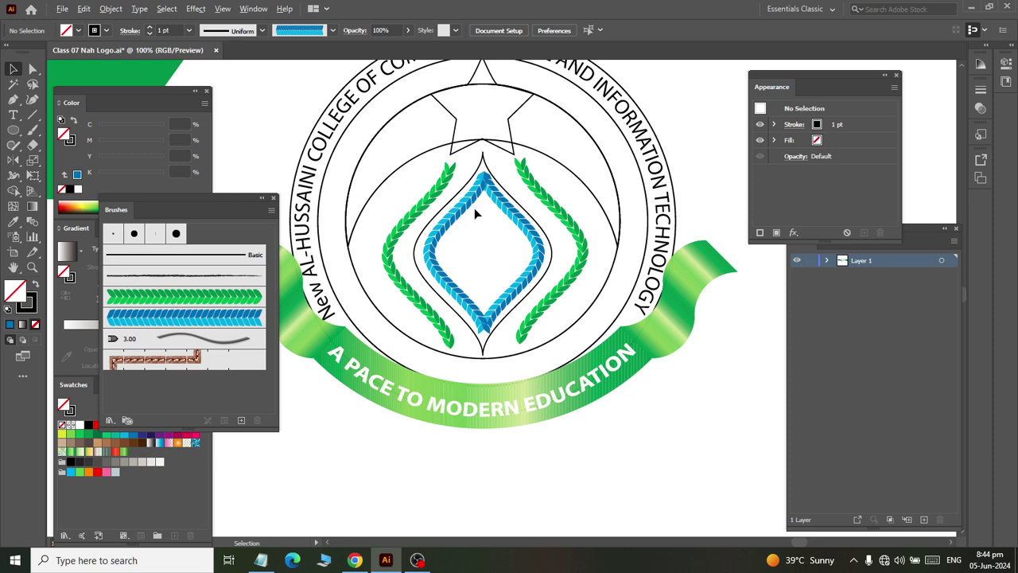
Step: Draw a hexagon on the empty artboard below the logo and stroke it with the blue chevron brush
{"action": "scroll", "coordinate": [474, 207], "scroll_direction": "down", "scroll_amount": 1}
{"action": "scroll", "coordinate": [488, 277], "scroll_direction": "down", "scroll_amount": 2}
{"action": "scroll", "coordinate": [488, 258], "scroll_direction": "down", "scroll_amount": 2}
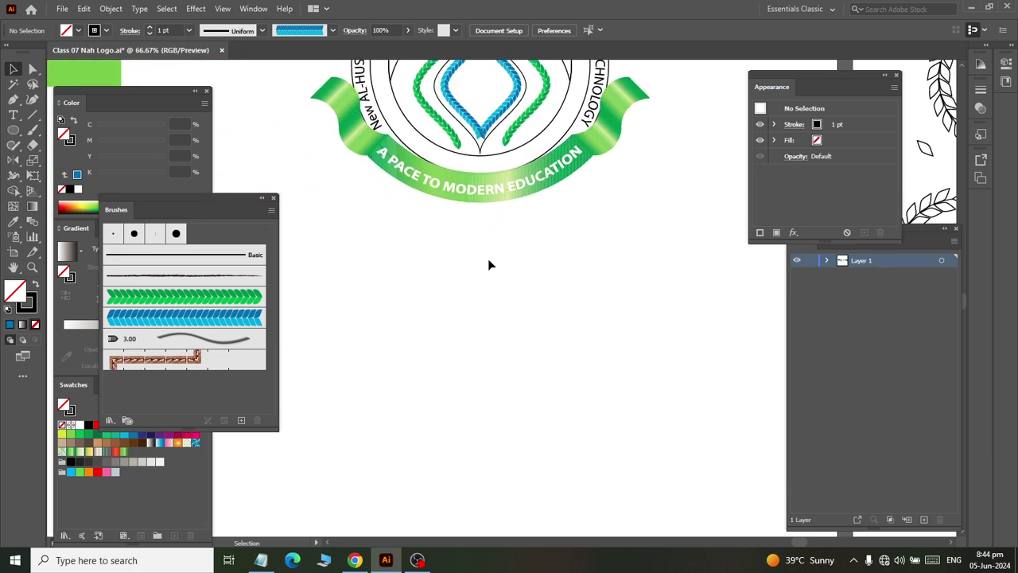
{"action": "scroll", "coordinate": [488, 265], "scroll_direction": "down", "scroll_amount": 2}
{"action": "scroll", "coordinate": [488, 269], "scroll_direction": "down", "scroll_amount": 2}
{"action": "scroll", "coordinate": [488, 271], "scroll_direction": "down", "scroll_amount": 1}
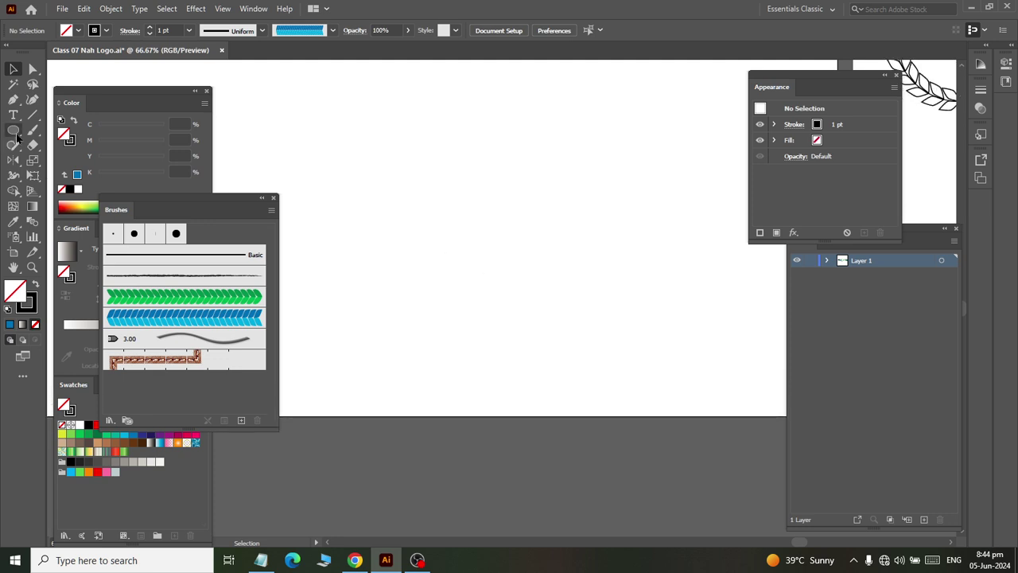
{"action": "left_click_drag", "start_coordinate": [12, 130], "coordinate": [70, 176]}
{"action": "left_click_drag", "start_coordinate": [330, 177], "coordinate": [416, 262]}
{"action": "left_click", "coordinate": [204, 312]}
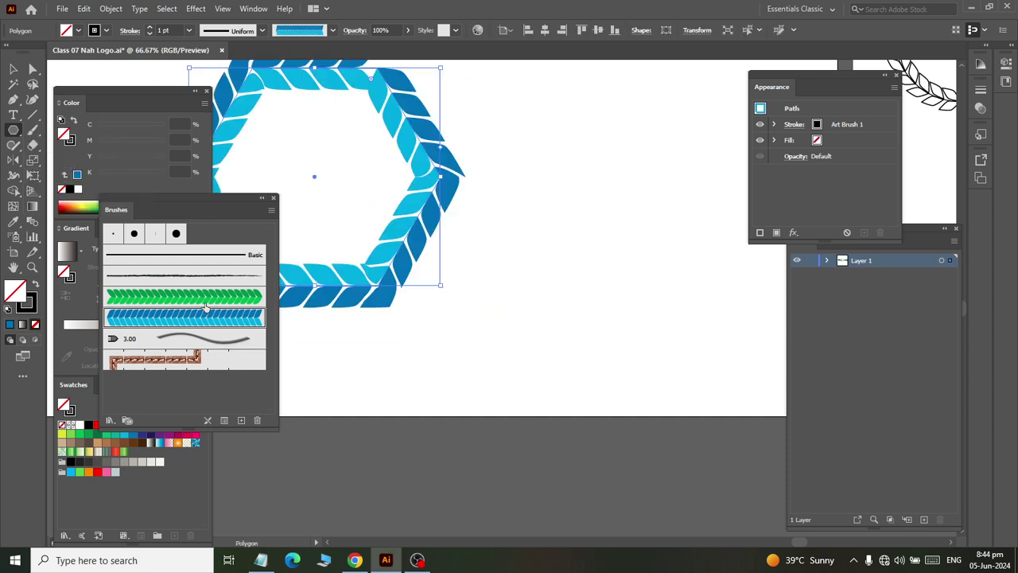
Step: Draw a rectangle right of the hexagon and stroke it with the green chevron brush 'mybrush'
{"action": "left_click_drag", "start_coordinate": [14, 136], "coordinate": [71, 129]}
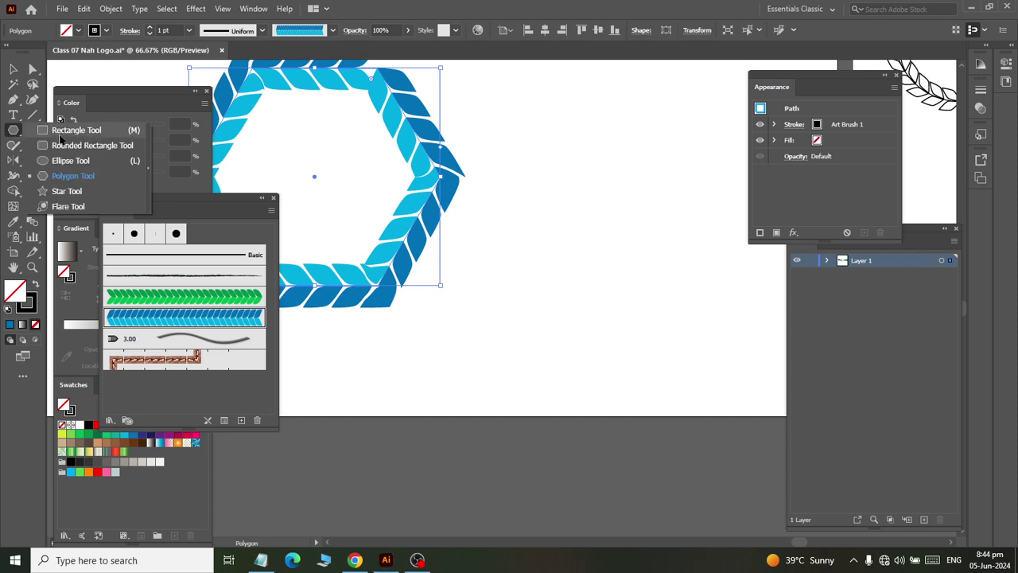
{"action": "mouse_move", "coordinate": [488, 250]}
{"action": "left_mouse_down"}
{"action": "mouse_move", "coordinate": [600, 317]}
{"action": "mouse_move", "coordinate": [674, 380]}
{"action": "left_mouse_up"}
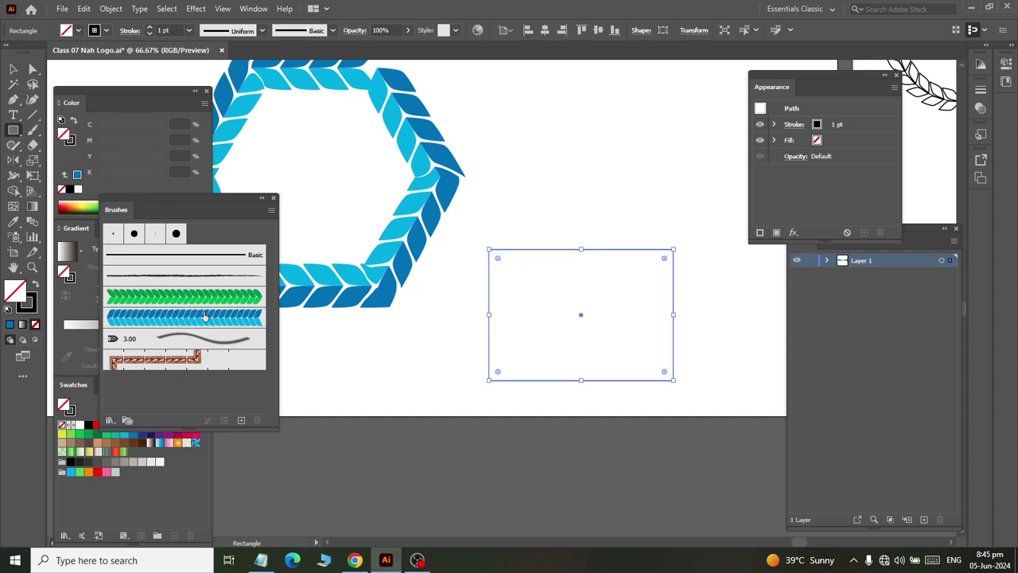
{"action": "left_click", "coordinate": [203, 317]}
{"action": "left_click", "coordinate": [204, 297]}
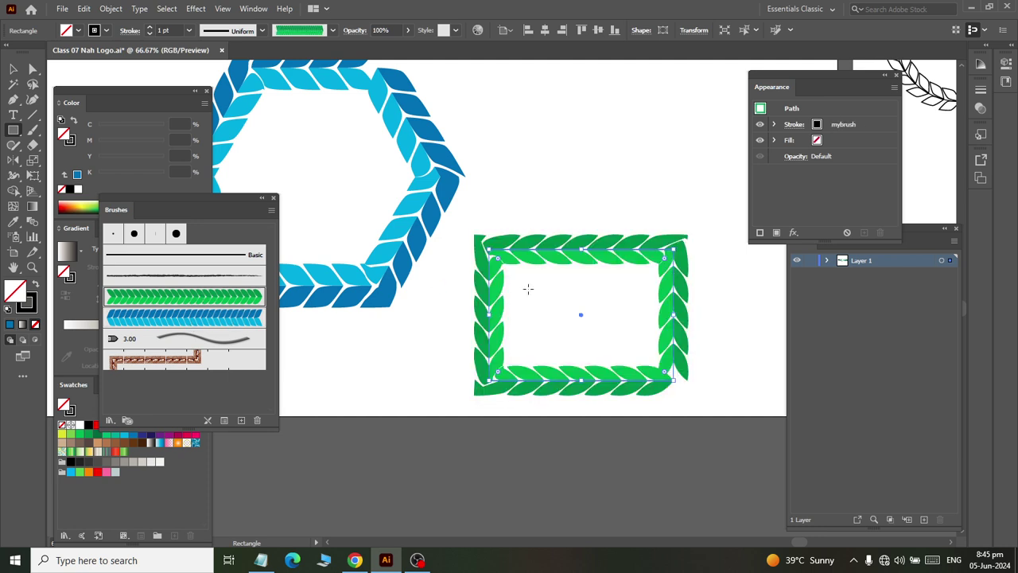
{"action": "scroll", "coordinate": [528, 288], "scroll_direction": "down", "scroll_amount": 1}
{"action": "scroll", "coordinate": [528, 288], "scroll_direction": "down", "scroll_amount": 1}
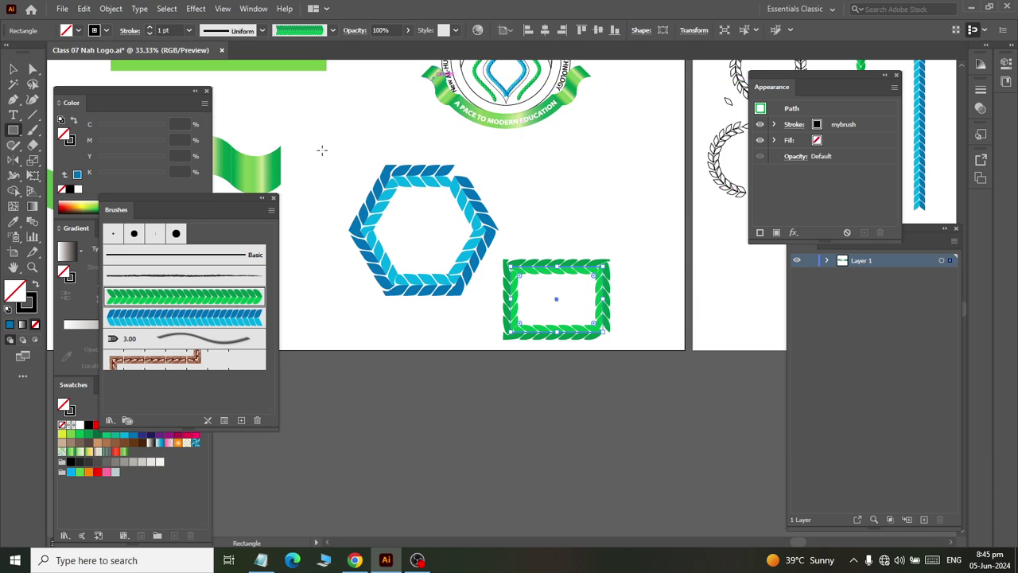
Step: Narrow Art Brush 1's width to about 16%, leaving existing strokes, and apply it to the hexagon
{"action": "double_click", "coordinate": [207, 320]}
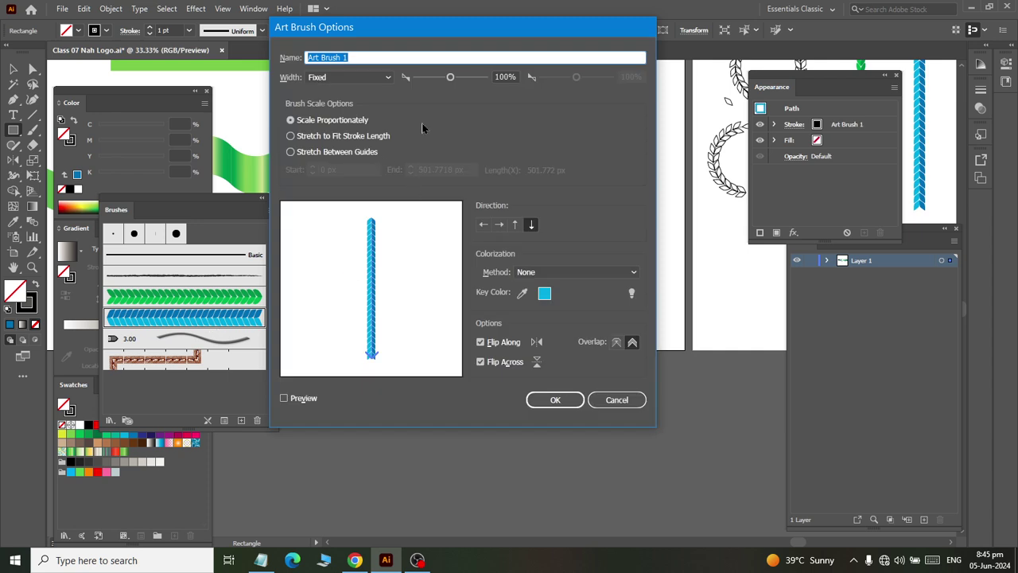
{"action": "left_click_drag", "start_coordinate": [450, 77], "coordinate": [421, 77]}
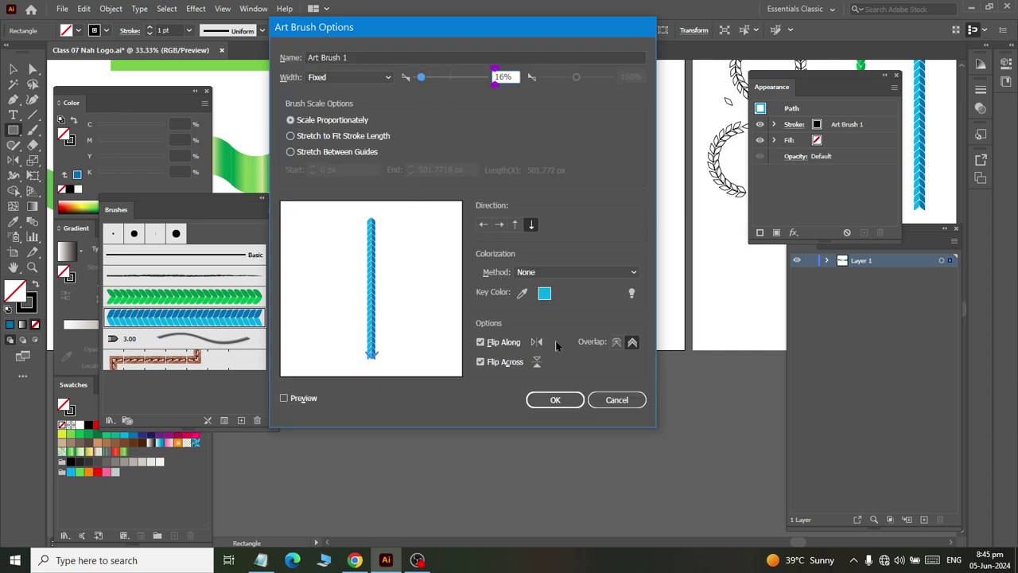
{"action": "left_click", "coordinate": [555, 399]}
{"action": "left_click", "coordinate": [522, 251]}
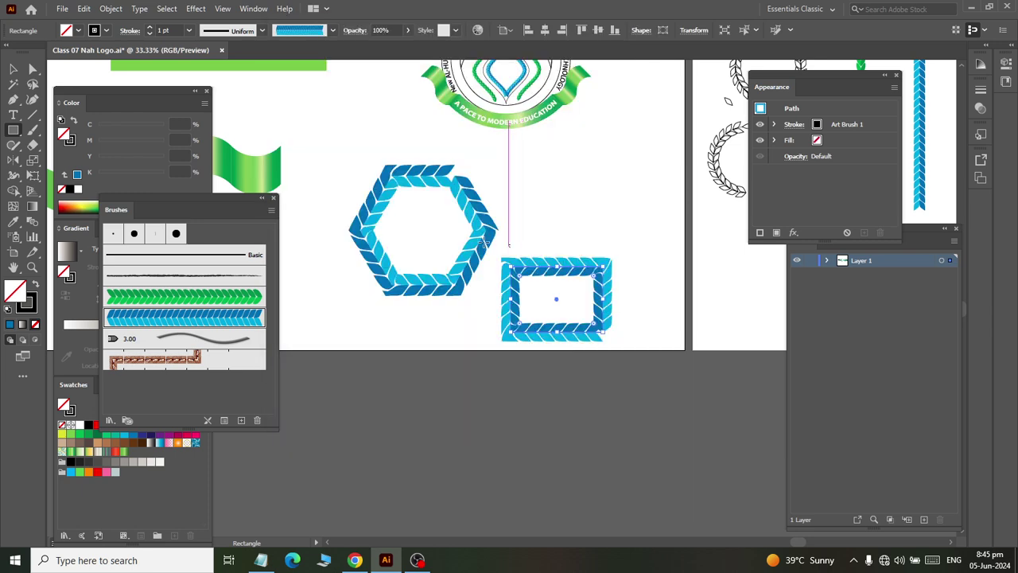
{"action": "left_click", "coordinate": [14, 69]}
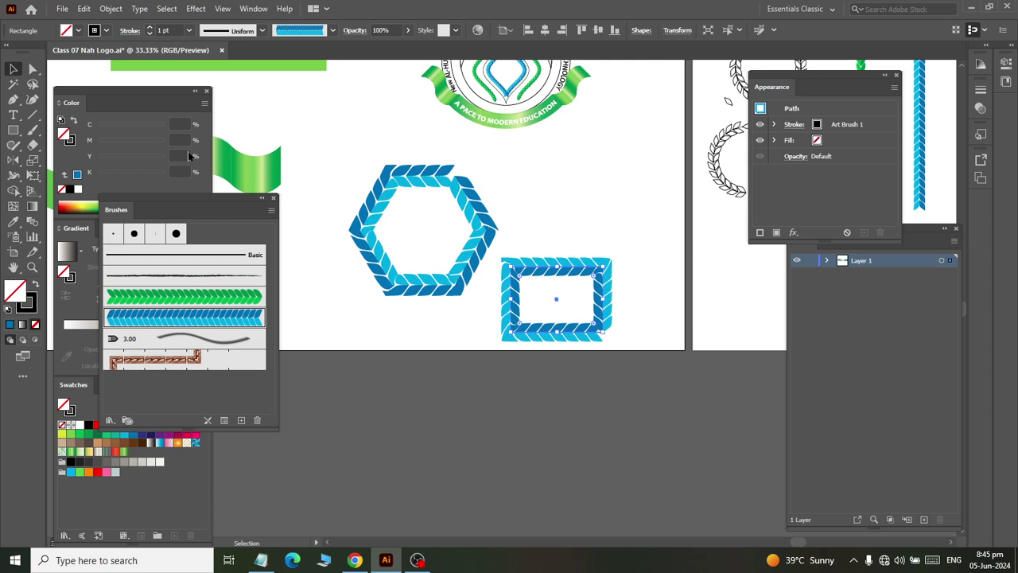
{"action": "left_click", "coordinate": [427, 293]}
{"action": "left_click", "coordinate": [184, 316]}
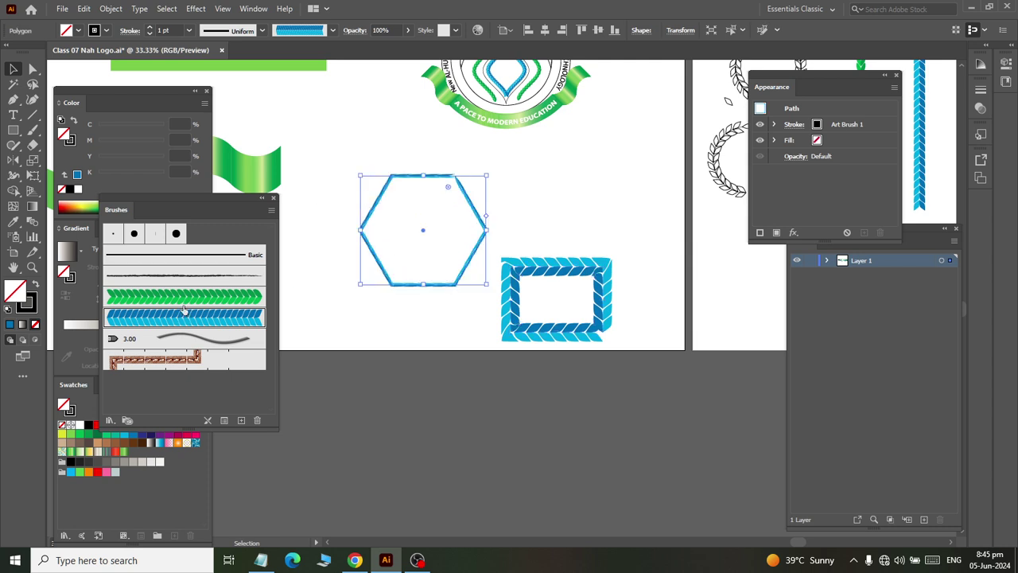
Step: Change Art Brush 1's width to 50%, leaving existing strokes unchanged
{"action": "double_click", "coordinate": [186, 317]}
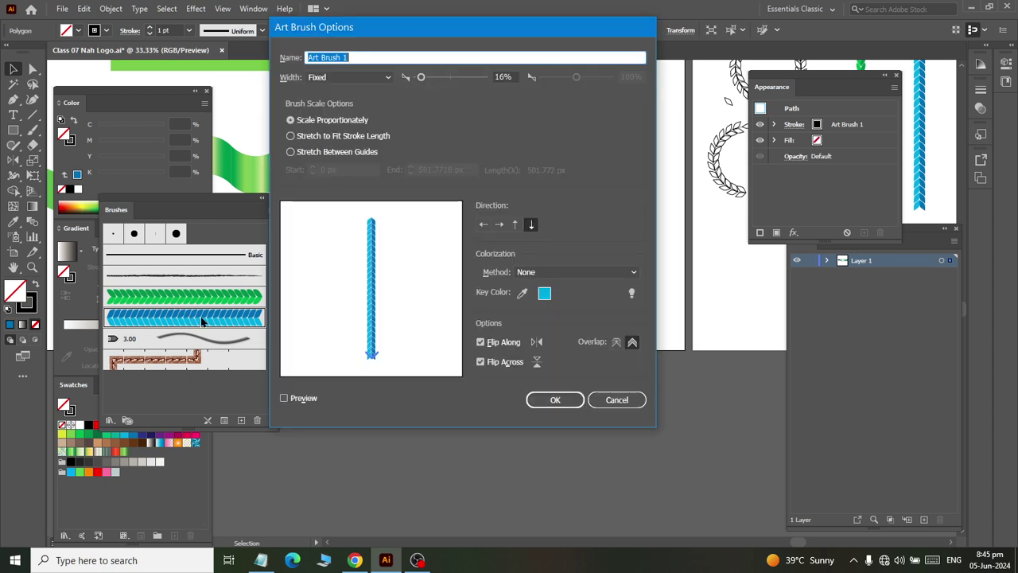
{"action": "double_click", "coordinate": [506, 77]}
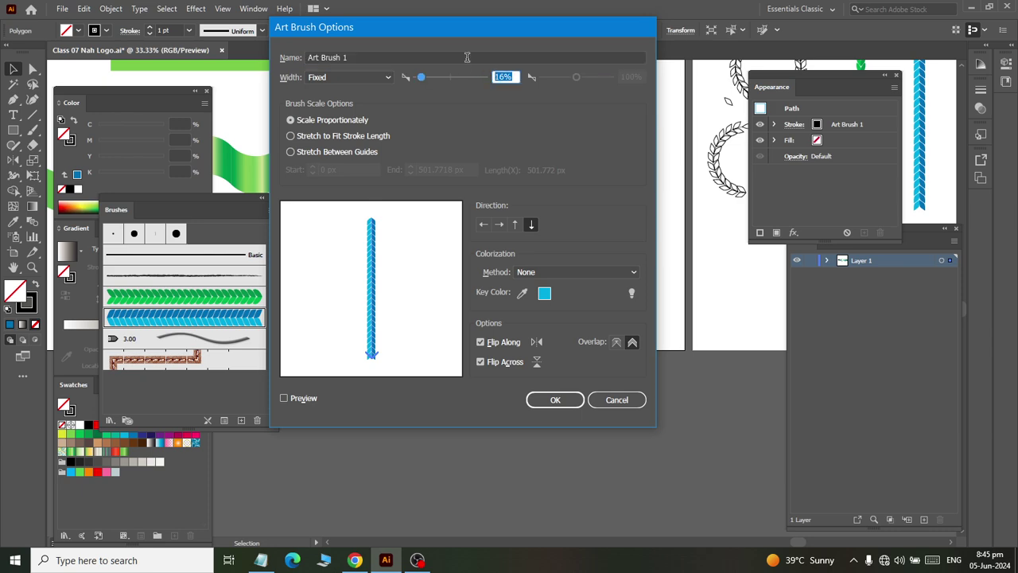
{"action": "type", "text": "50"}
{"action": "left_click", "coordinate": [555, 399]}
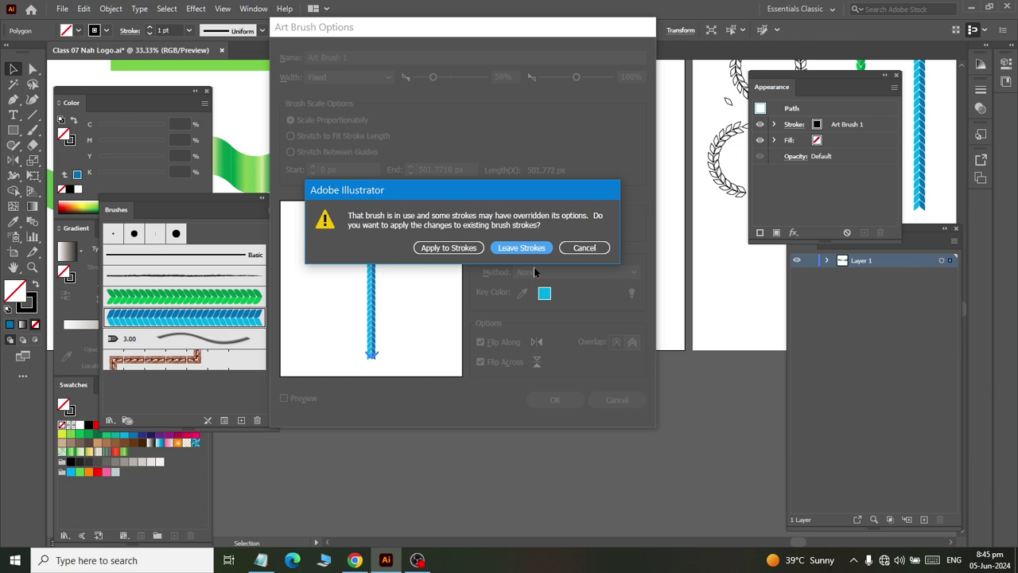
{"action": "left_click", "coordinate": [522, 253]}
Step: Check Art Brush 1's settings without changes and reapply the blue chevron brush to the hexagon
{"action": "left_click", "coordinate": [425, 306]}
{"action": "left_click", "coordinate": [424, 285]}
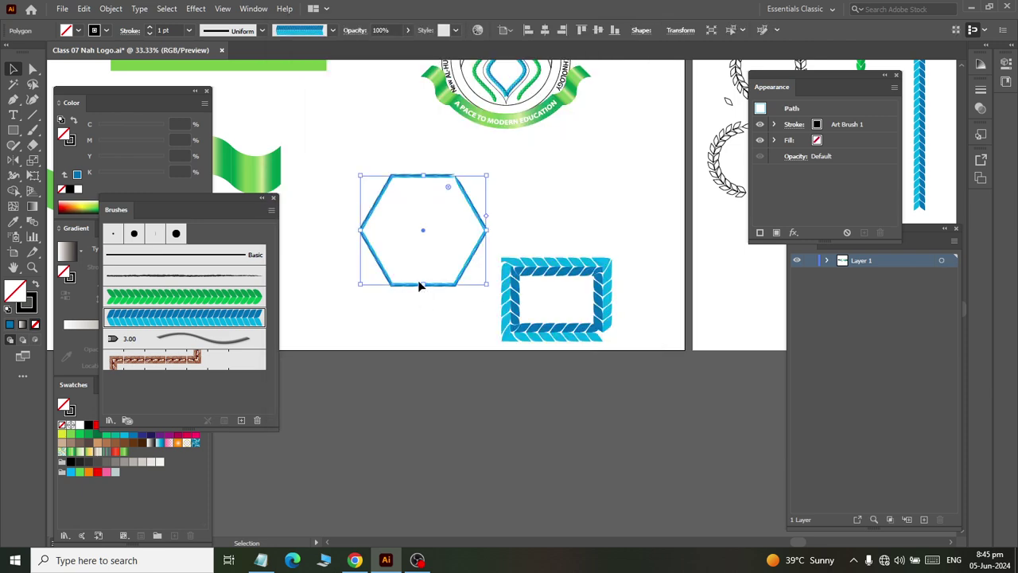
{"action": "left_click", "coordinate": [422, 296]}
{"action": "double_click", "coordinate": [186, 318]}
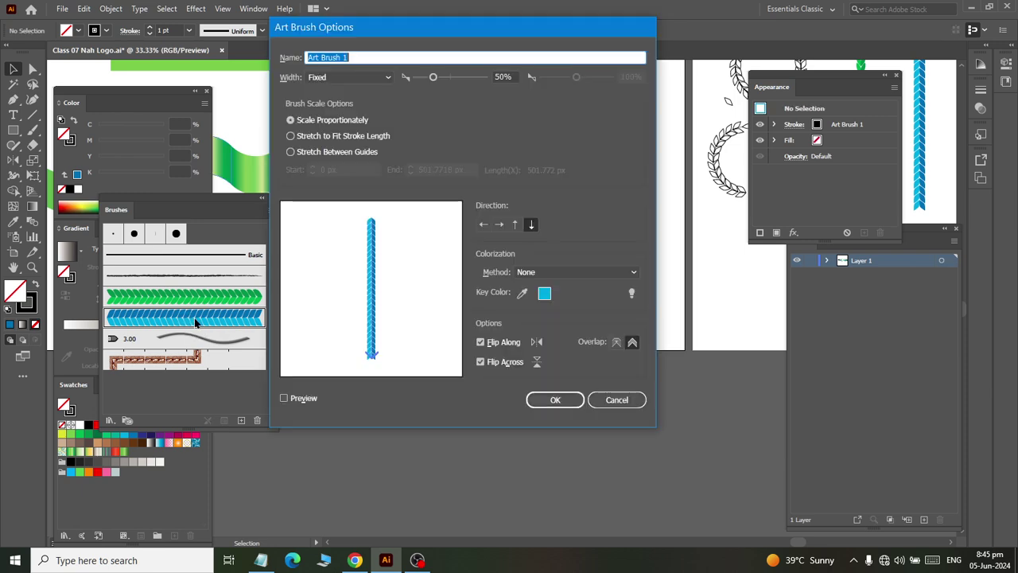
{"action": "key", "text": "Escape"}
{"action": "double_click", "coordinate": [229, 318]}
{"action": "key", "text": "Escape"}
{"action": "left_click_drag", "start_coordinate": [358, 172], "coordinate": [352, 291]}
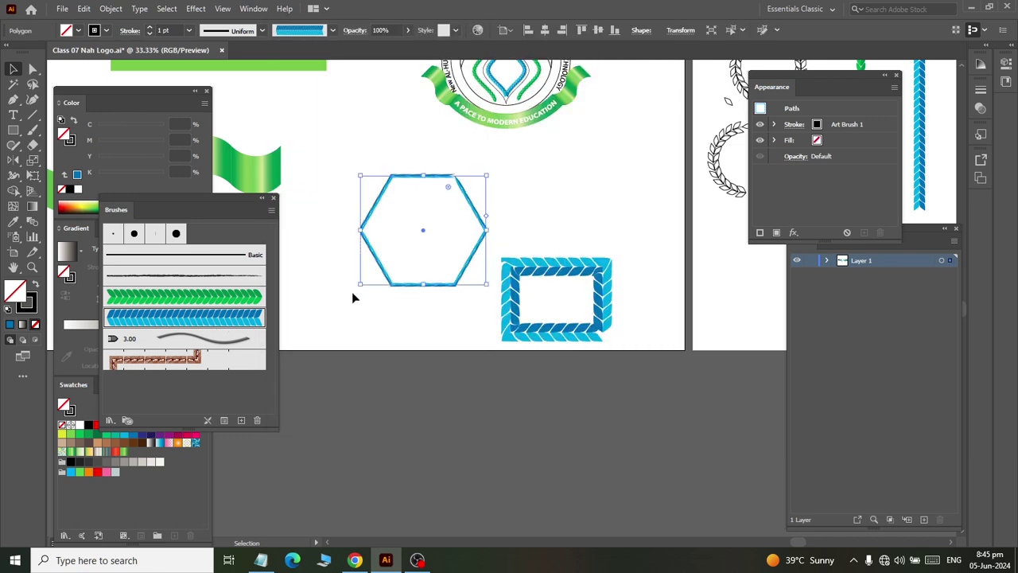
{"action": "left_click", "coordinate": [202, 320]}
{"action": "left_click", "coordinate": [468, 358]}
Step: Set Art Brush 1 to stretch between guides, saving the edit as new brush Art Brush 2
{"action": "scroll", "coordinate": [450, 216], "scroll_direction": "up", "scroll_amount": 2}
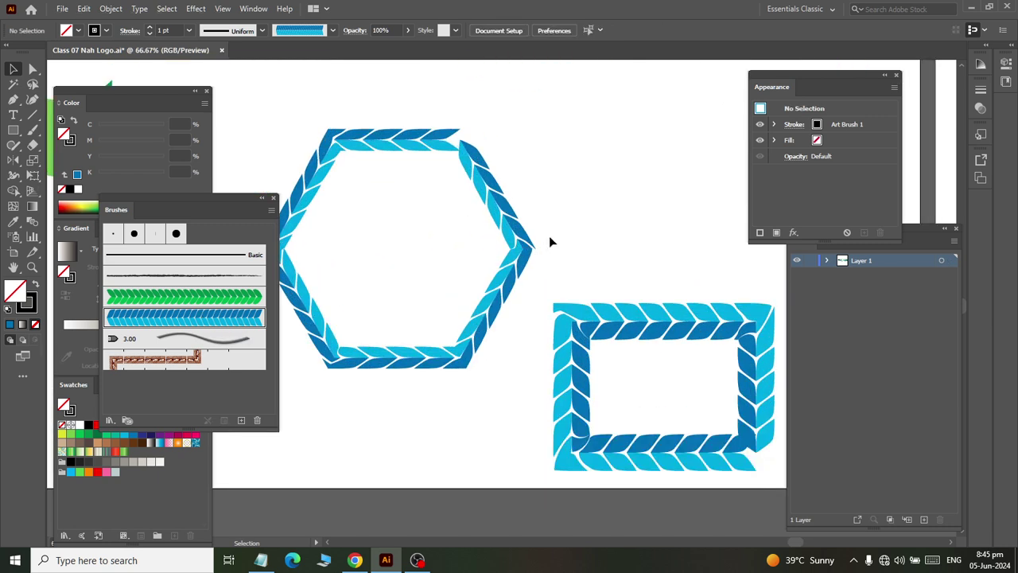
{"action": "double_click", "coordinate": [185, 319]}
{"action": "left_click", "coordinate": [326, 152]}
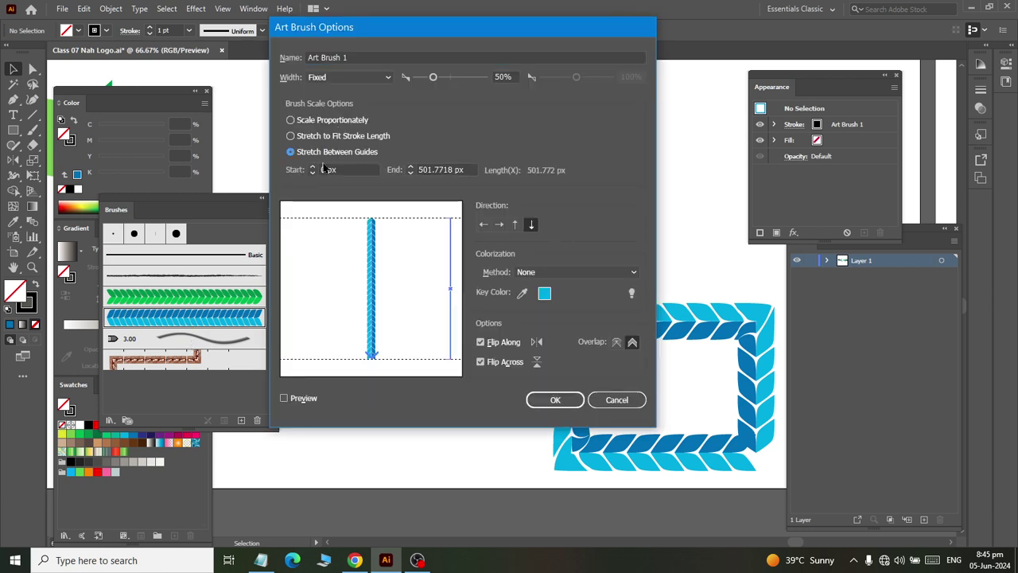
{"action": "left_click", "coordinate": [554, 399]}
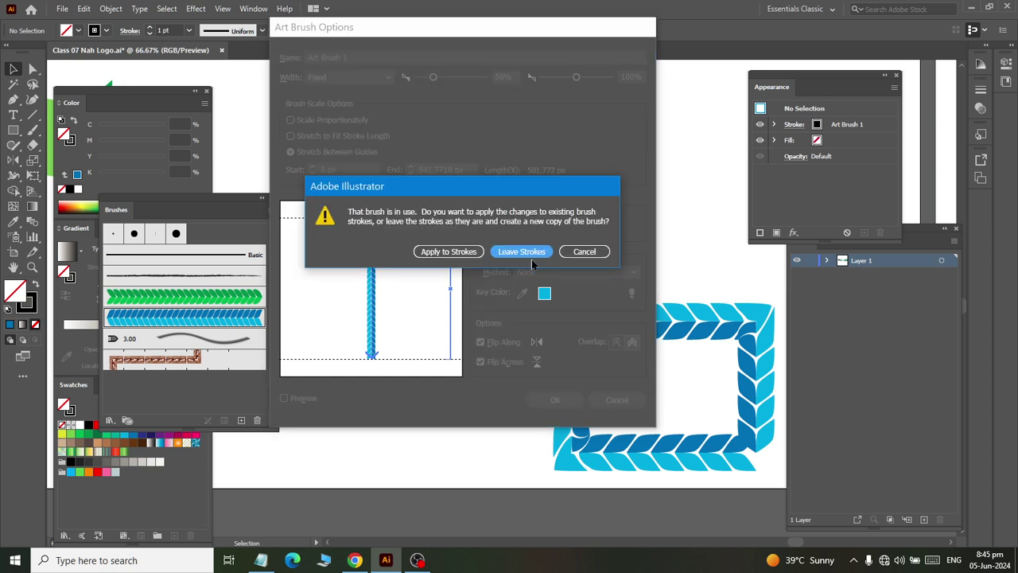
{"action": "left_click", "coordinate": [522, 251]}
Step: Apply the thinner Art Brush 2 to the hexagon, compare it with the thicker brush, then return to Art Brush 2
{"action": "left_click", "coordinate": [429, 362]}
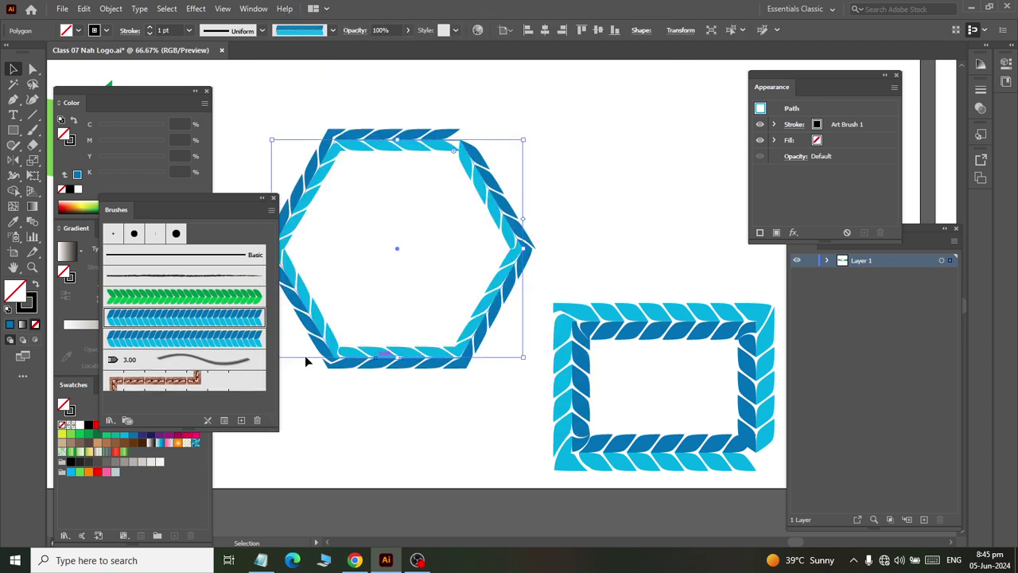
{"action": "left_click", "coordinate": [159, 317]}
{"action": "left_click", "coordinate": [241, 338]}
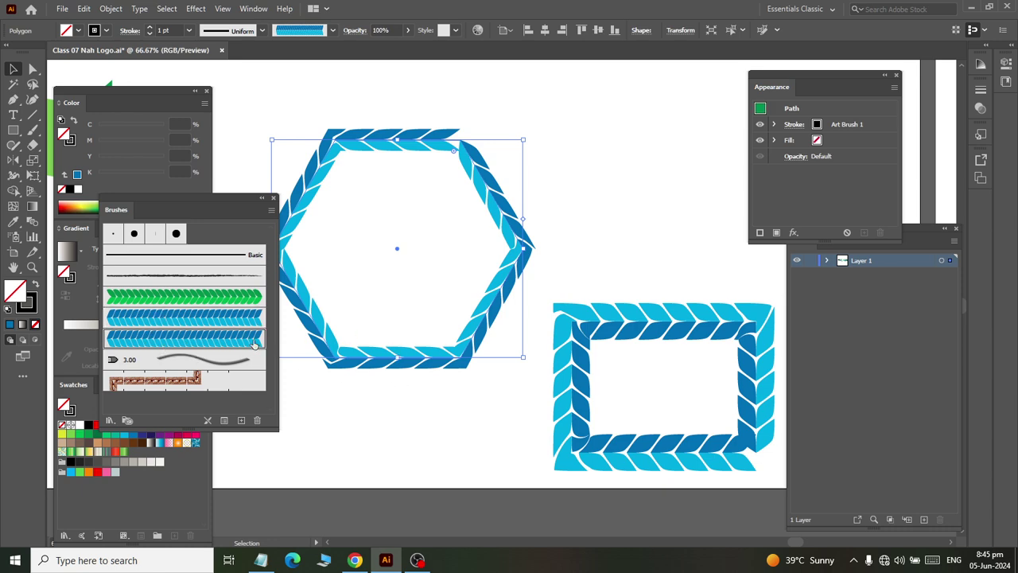
{"action": "left_click", "coordinate": [239, 318]}
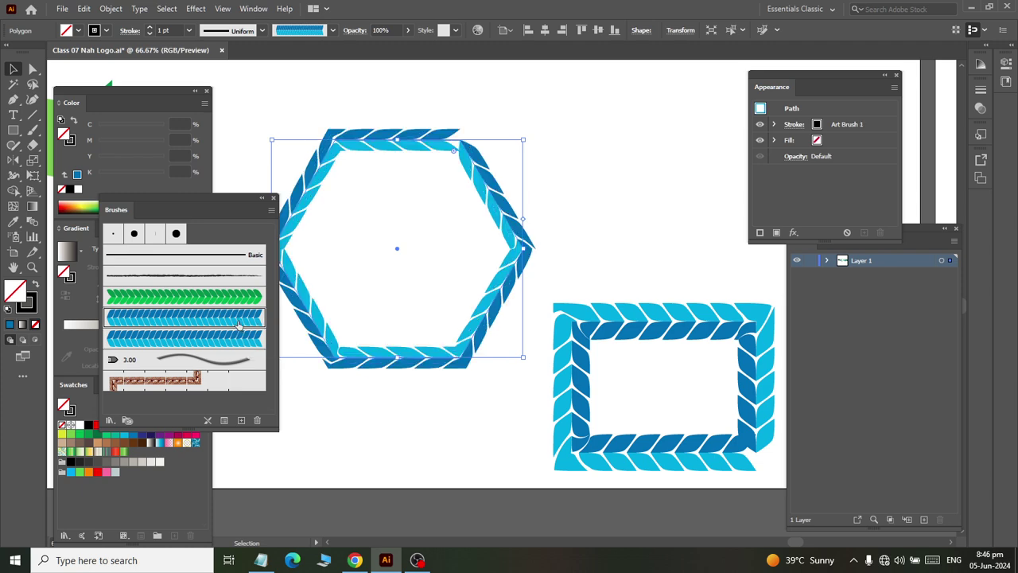
{"action": "left_click", "coordinate": [239, 337]}
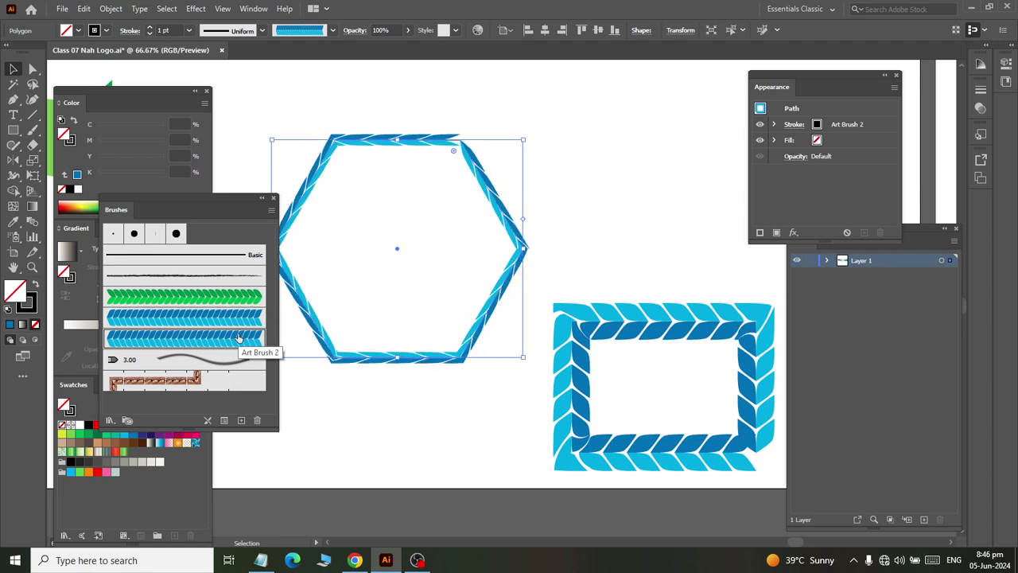
{"action": "scroll", "coordinate": [450, 355], "scroll_direction": "up", "scroll_amount": 3}
{"action": "scroll", "coordinate": [450, 355], "scroll_direction": "down", "scroll_amount": 2}
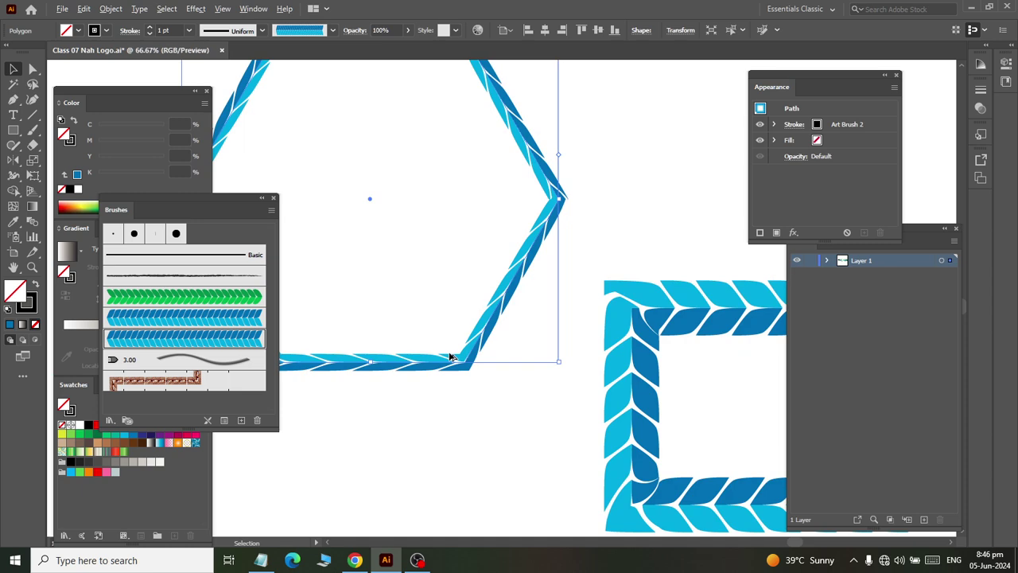
{"action": "scroll", "coordinate": [371, 199], "scroll_direction": "down", "scroll_amount": 2}
Step: Give Art Brush 1 a fixed width and left-to-right direction, saving it as new brush Art Brush 3
{"action": "double_click", "coordinate": [223, 317]}
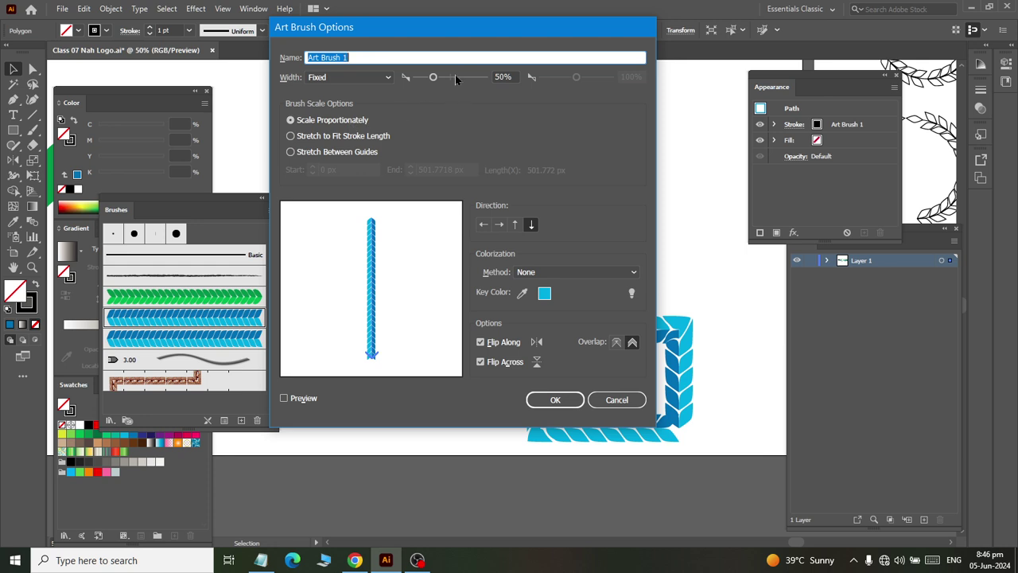
{"action": "left_click", "coordinate": [383, 79]}
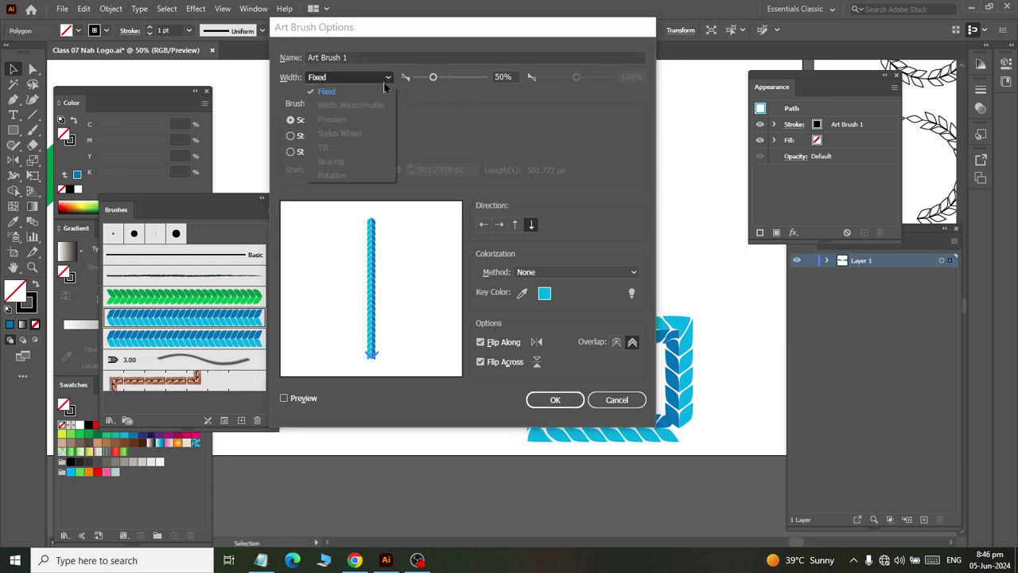
{"action": "left_click", "coordinate": [556, 170]}
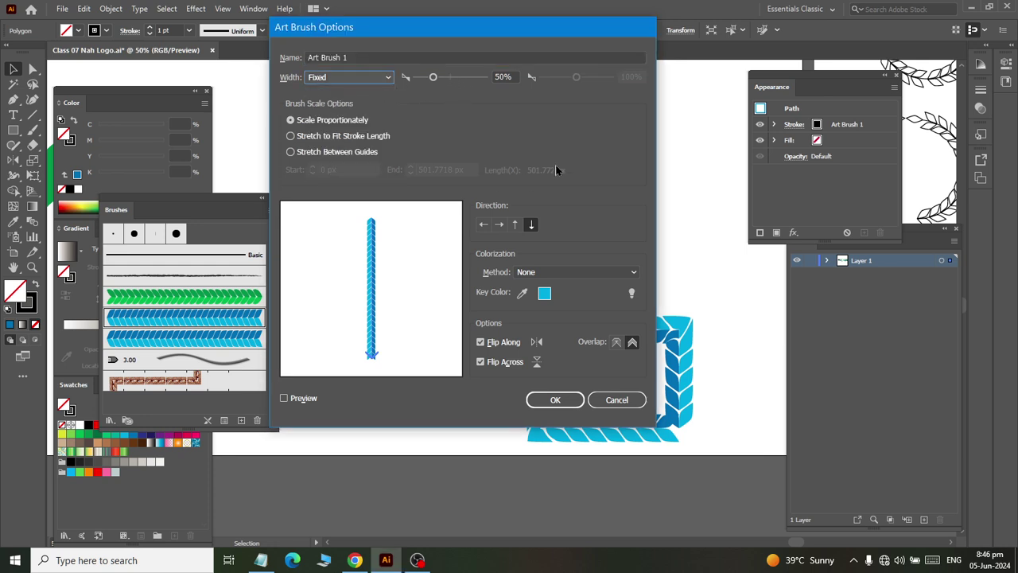
{"action": "left_click", "coordinate": [499, 224]}
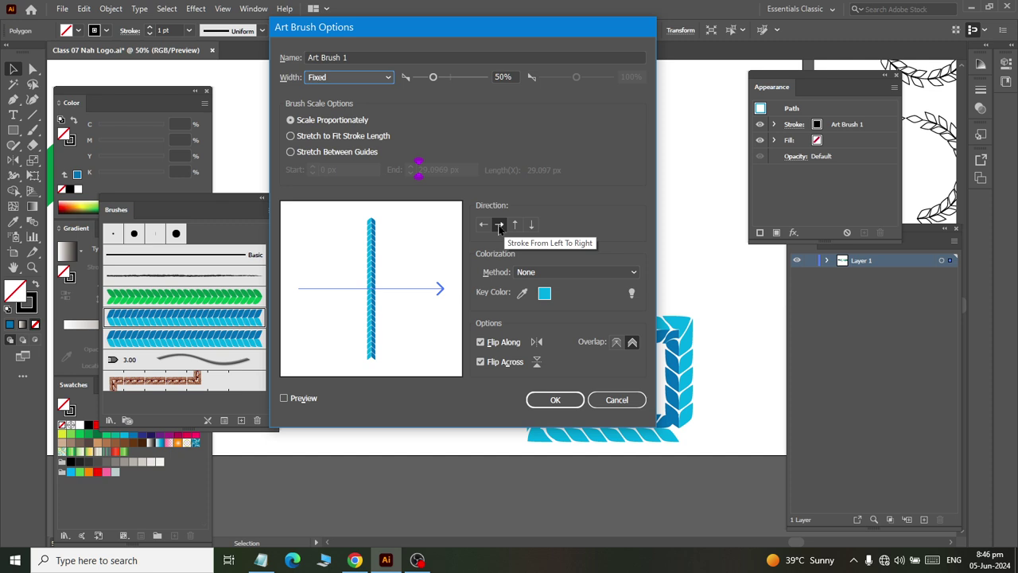
{"action": "left_click", "coordinate": [555, 399]}
{"action": "left_click", "coordinate": [521, 251]}
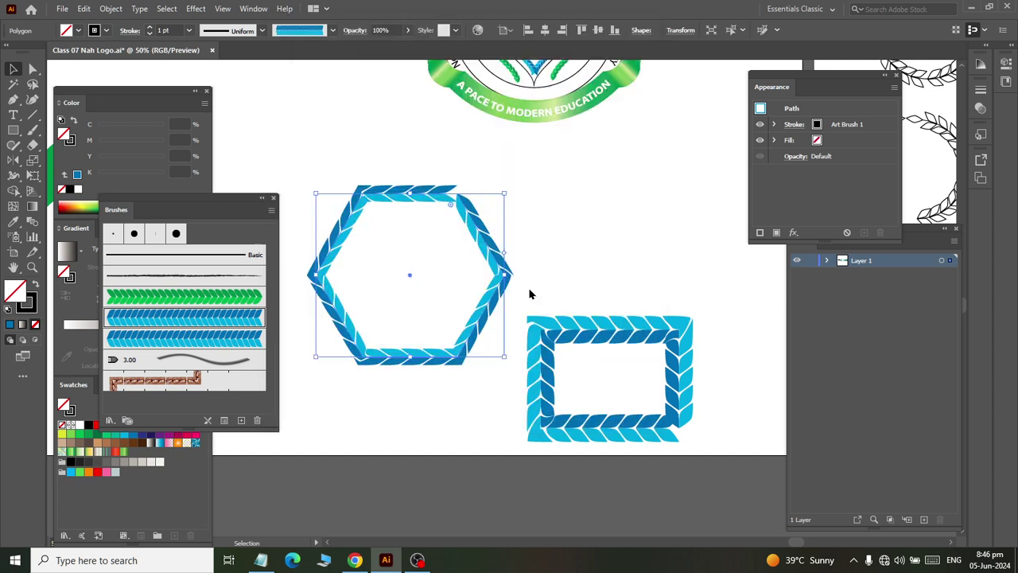
Step: Try Art Brush 3 on the rectangle, undo it, then delete Art Brush 3 from the Brushes panel
{"action": "left_click", "coordinate": [560, 330]}
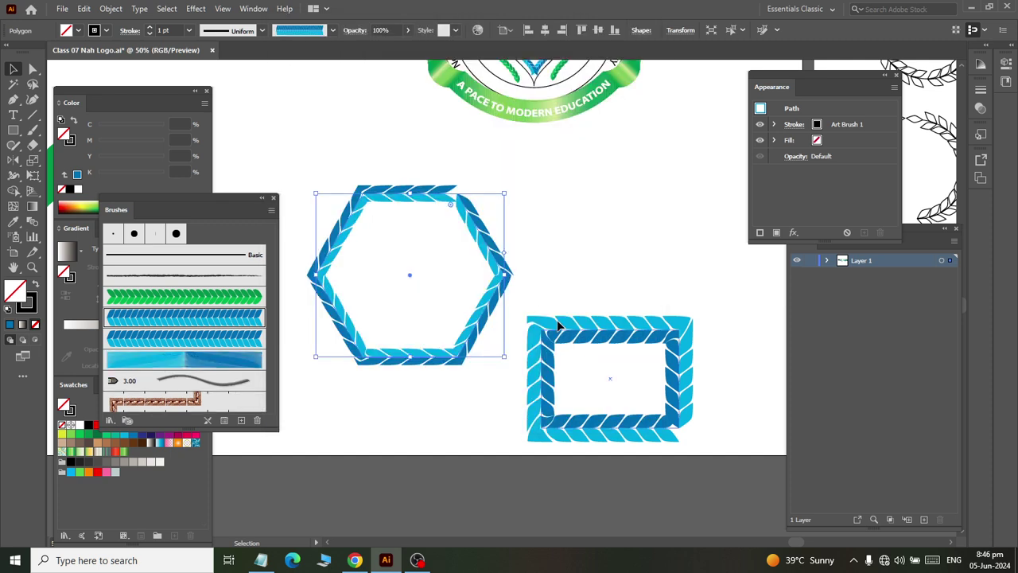
{"action": "left_click", "coordinate": [219, 356]}
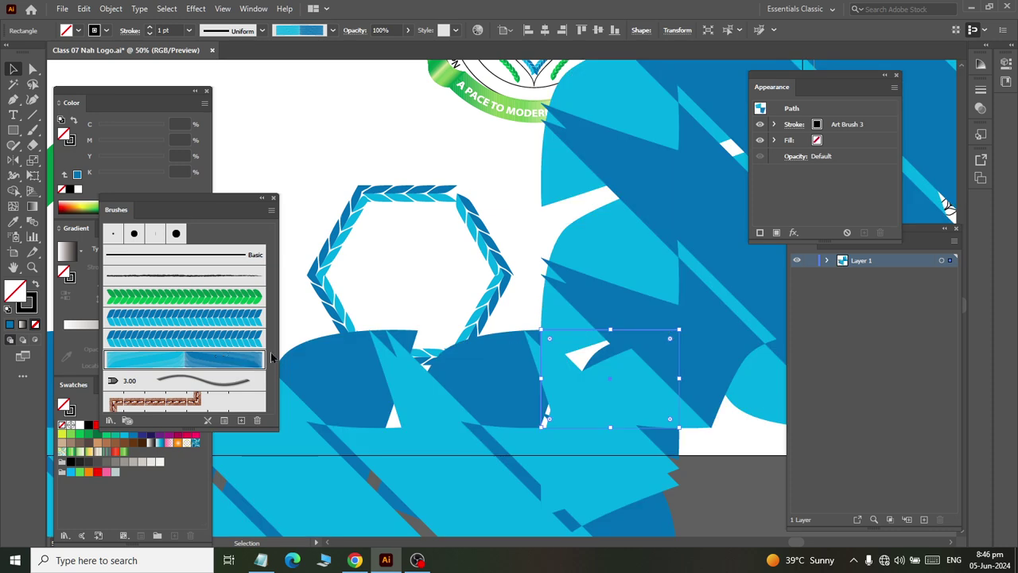
{"action": "key", "text": "ctrl+z"}
{"action": "left_click", "coordinate": [616, 262]}
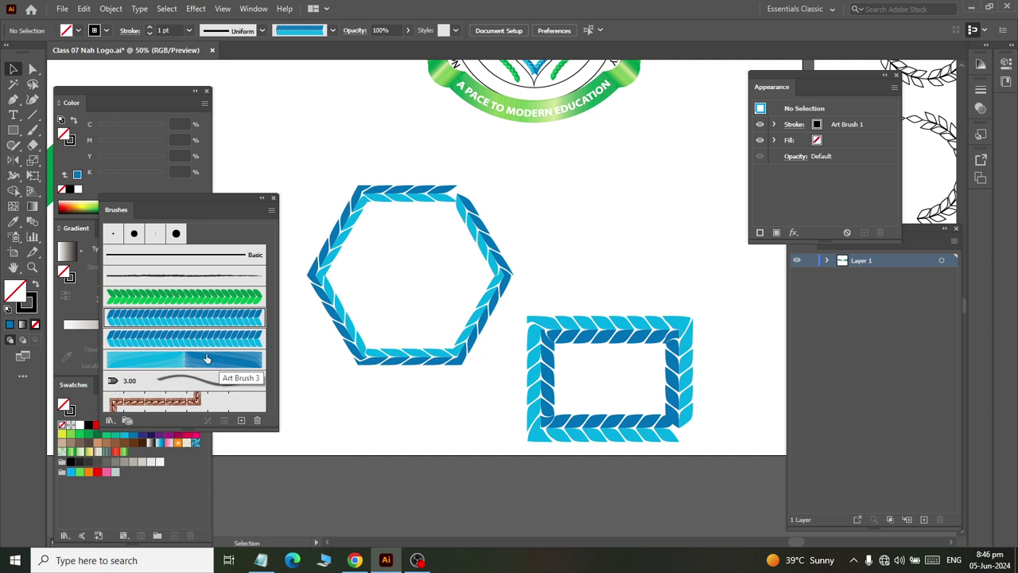
{"action": "left_click", "coordinate": [238, 362]}
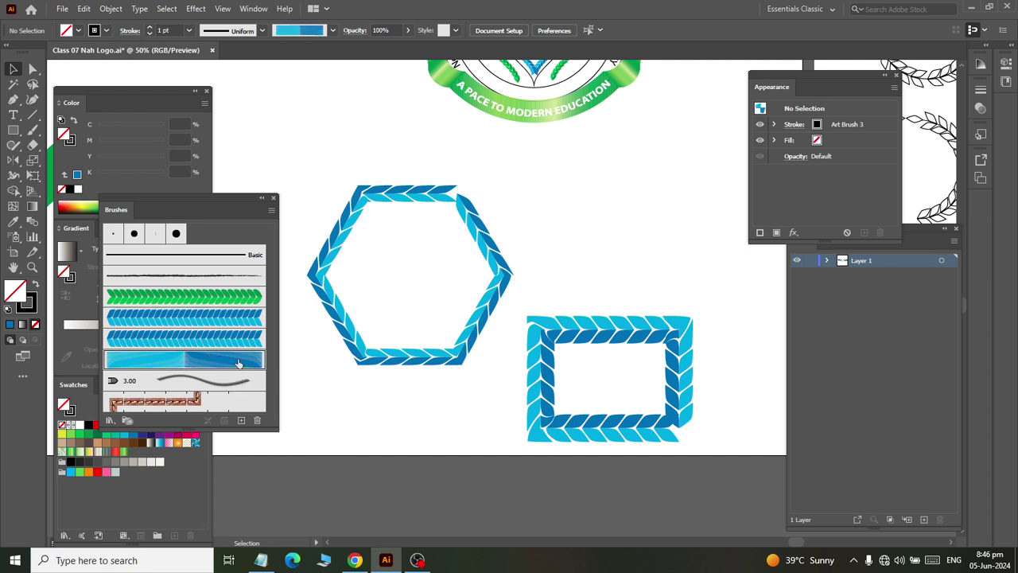
{"action": "left_click", "coordinate": [257, 420]}
{"action": "left_click", "coordinate": [497, 299]}
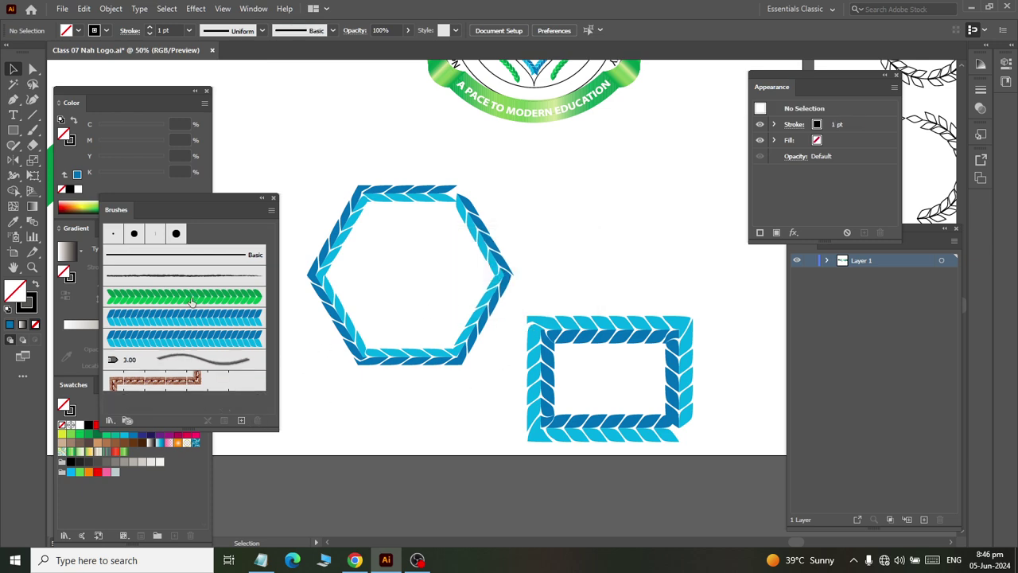
{"action": "scroll", "coordinate": [364, 172], "scroll_direction": "down", "scroll_amount": 1}
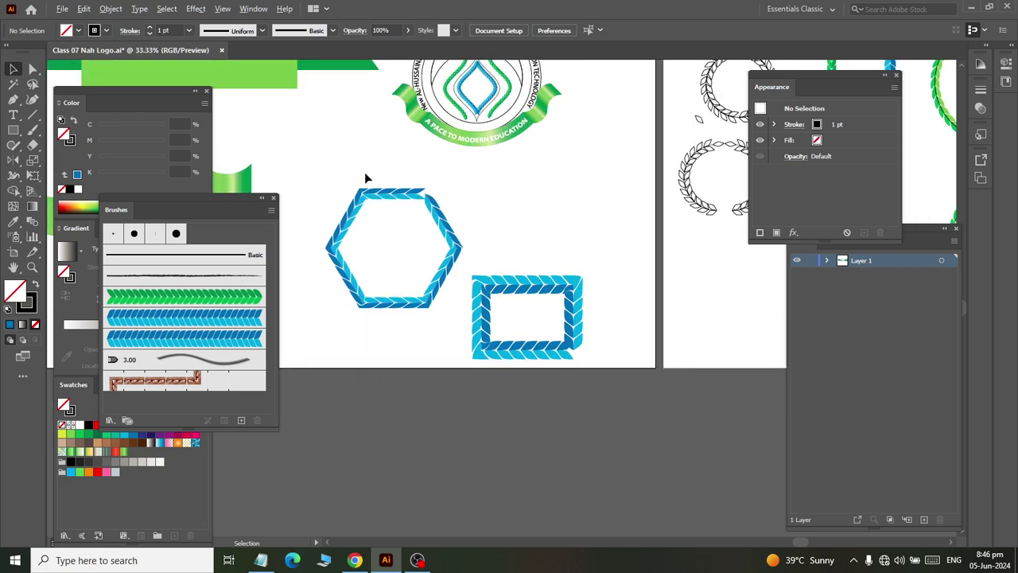
{"action": "scroll", "coordinate": [516, 155], "scroll_direction": "up", "scroll_amount": 3}
{"action": "scroll", "coordinate": [524, 183], "scroll_direction": "right", "scroll_amount": 3}
{"action": "scroll", "coordinate": [523, 185], "scroll_direction": "right", "scroll_amount": 2}
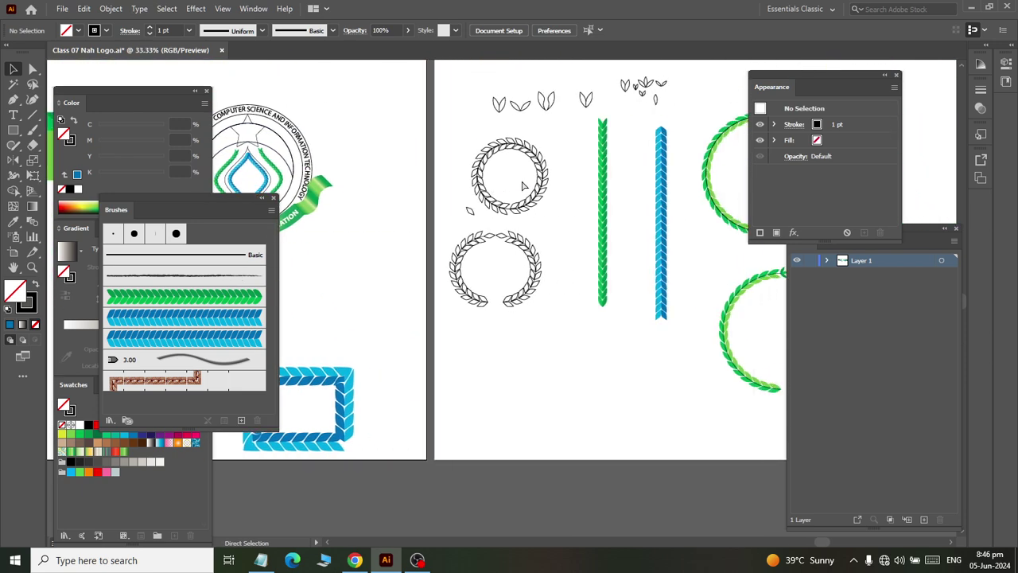
{"action": "key", "text": "v"}
{"action": "key", "text": "a"}
{"action": "scroll", "coordinate": [573, 143], "scroll_direction": "up", "scroll_amount": 1}
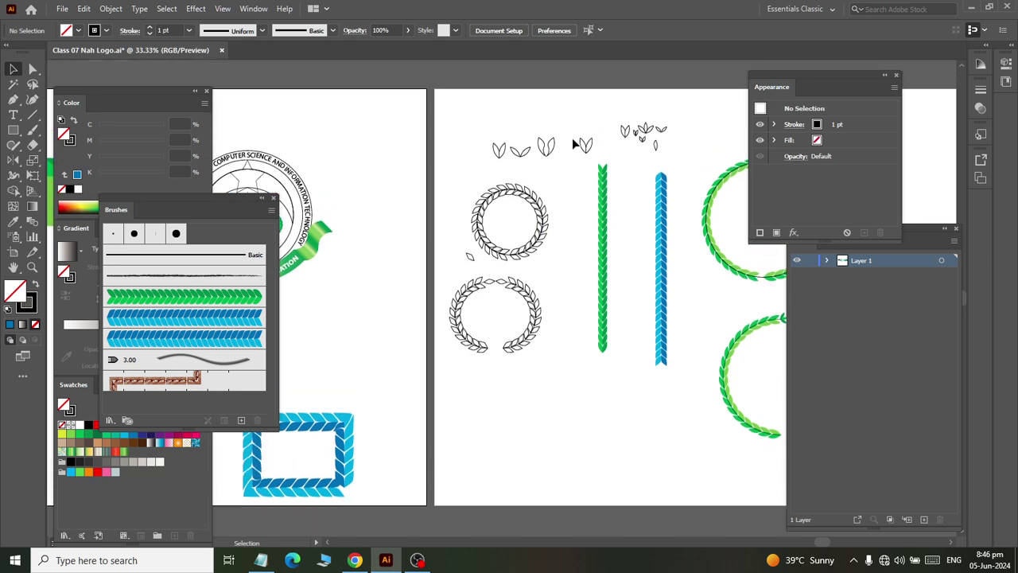
{"action": "scroll", "coordinate": [573, 143], "scroll_direction": "right", "scroll_amount": 1}
{"action": "scroll", "coordinate": [574, 144], "scroll_direction": "right", "scroll_amount": 3}
{"action": "scroll", "coordinate": [604, 356], "scroll_direction": "right", "scroll_amount": 1}
{"action": "key", "text": "v"}
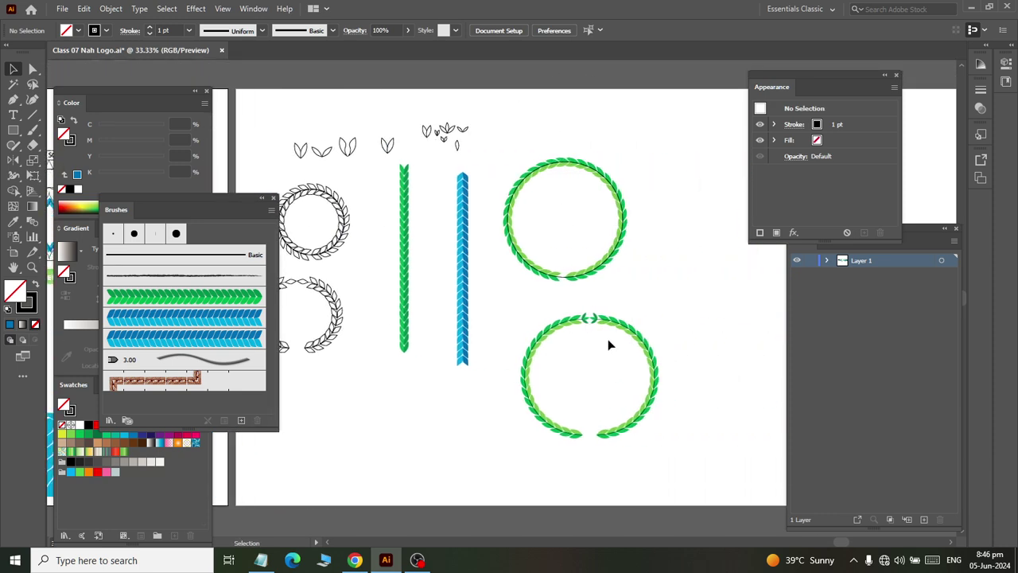
{"action": "scroll", "coordinate": [607, 339], "scroll_direction": "up", "scroll_amount": 4}
{"action": "scroll", "coordinate": [607, 337], "scroll_direction": "down", "scroll_amount": 2}
{"action": "scroll", "coordinate": [607, 341], "scroll_direction": "down", "scroll_amount": 2}
{"action": "scroll", "coordinate": [608, 335], "scroll_direction": "down", "scroll_amount": 1}
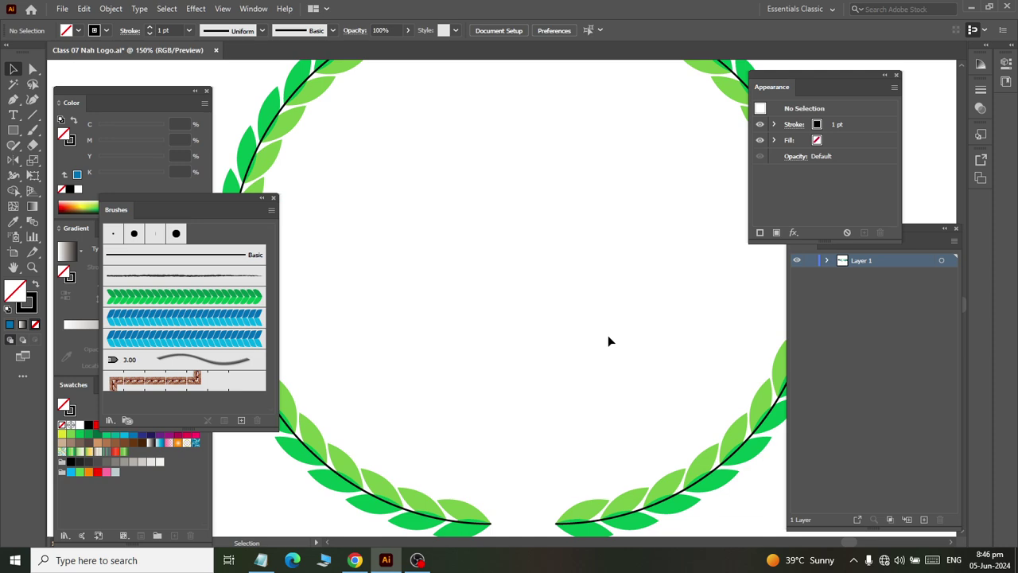
{"action": "scroll", "coordinate": [608, 337], "scroll_direction": "down", "scroll_amount": 2}
{"action": "scroll", "coordinate": [608, 331], "scroll_direction": "down", "scroll_amount": 3}
{"action": "scroll", "coordinate": [534, 273], "scroll_direction": "left", "scroll_amount": 3}
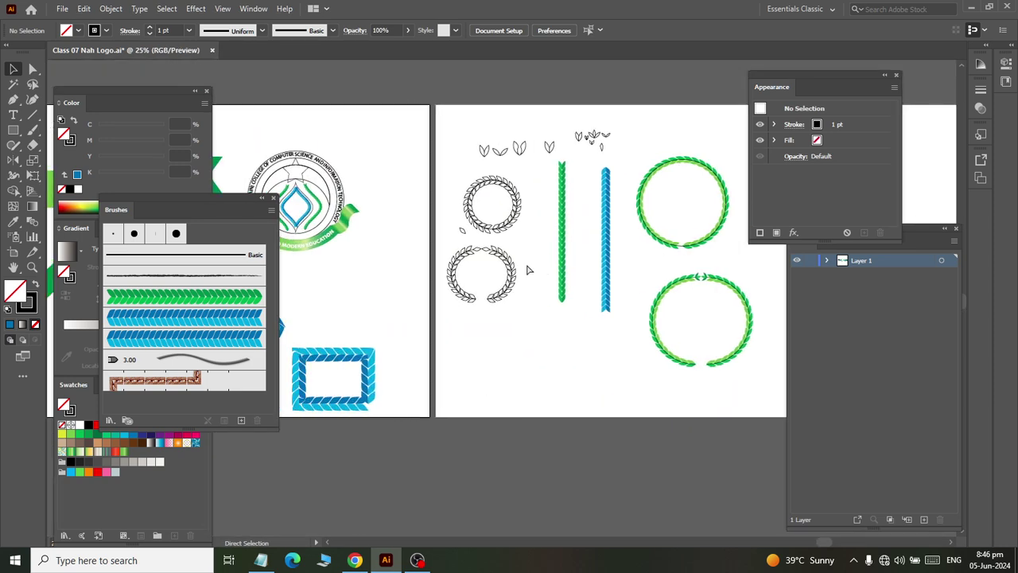
{"action": "scroll", "coordinate": [357, 209], "scroll_direction": "left", "scroll_amount": 3}
{"action": "scroll", "coordinate": [363, 200], "scroll_direction": "up", "scroll_amount": 6}
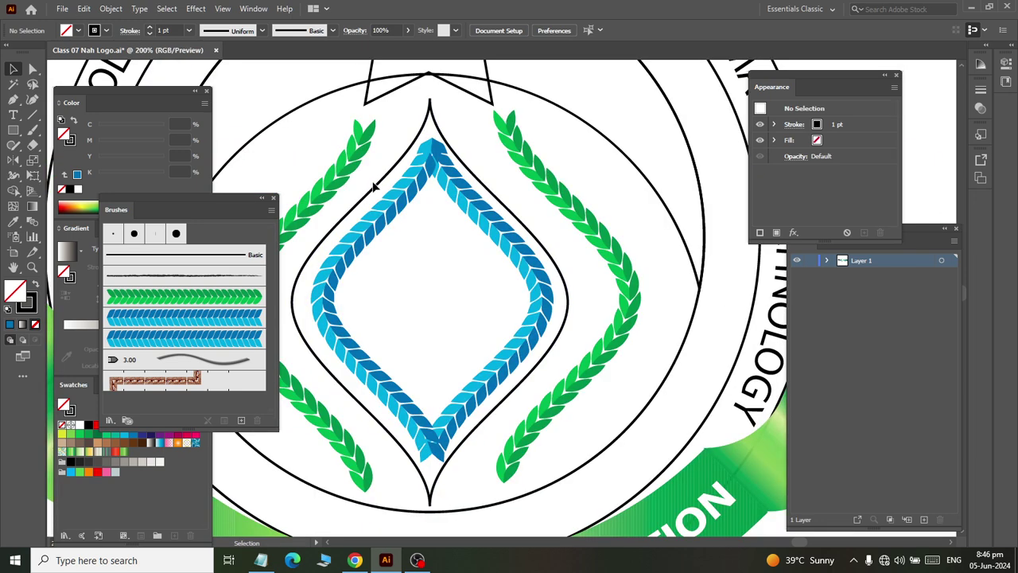
{"action": "scroll", "coordinate": [379, 353], "scroll_direction": "down", "scroll_amount": 1}
{"action": "scroll", "coordinate": [387, 345], "scroll_direction": "down", "scroll_amount": 1}
{"action": "scroll", "coordinate": [414, 374], "scroll_direction": "down", "scroll_amount": 3}
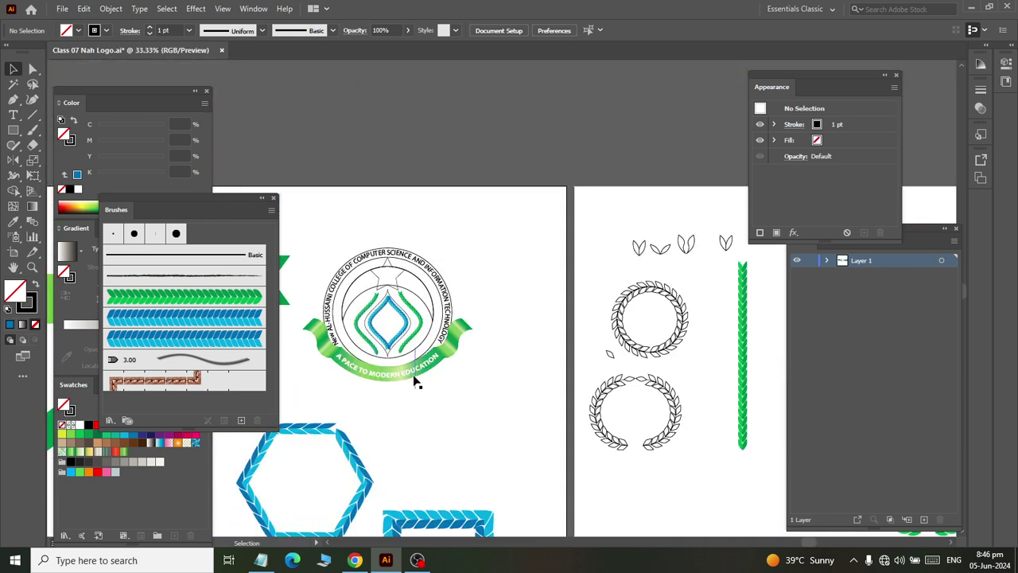
{"action": "scroll", "coordinate": [421, 384], "scroll_direction": "down", "scroll_amount": 3}
{"action": "scroll", "coordinate": [414, 380], "scroll_direction": "left", "scroll_amount": 2}
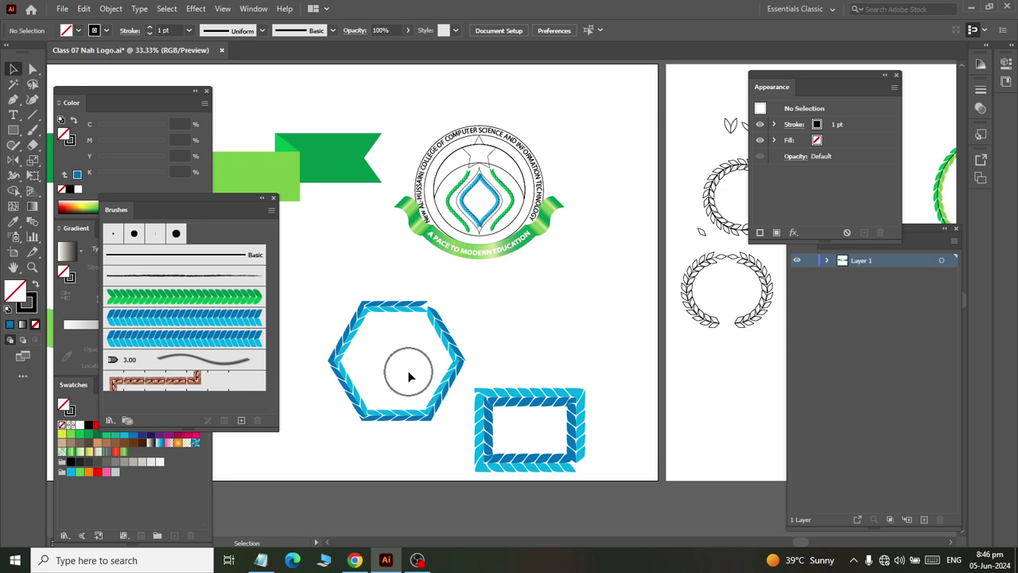